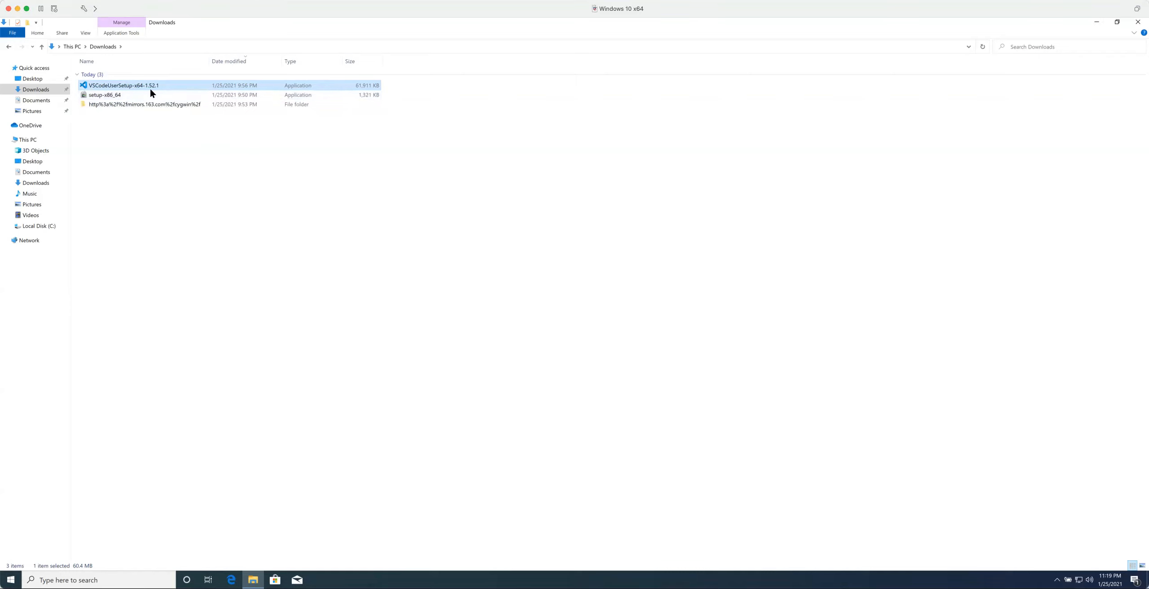
Step: View the computer's system properties from This PC to check the system type, and close the window
right_click(37, 141)
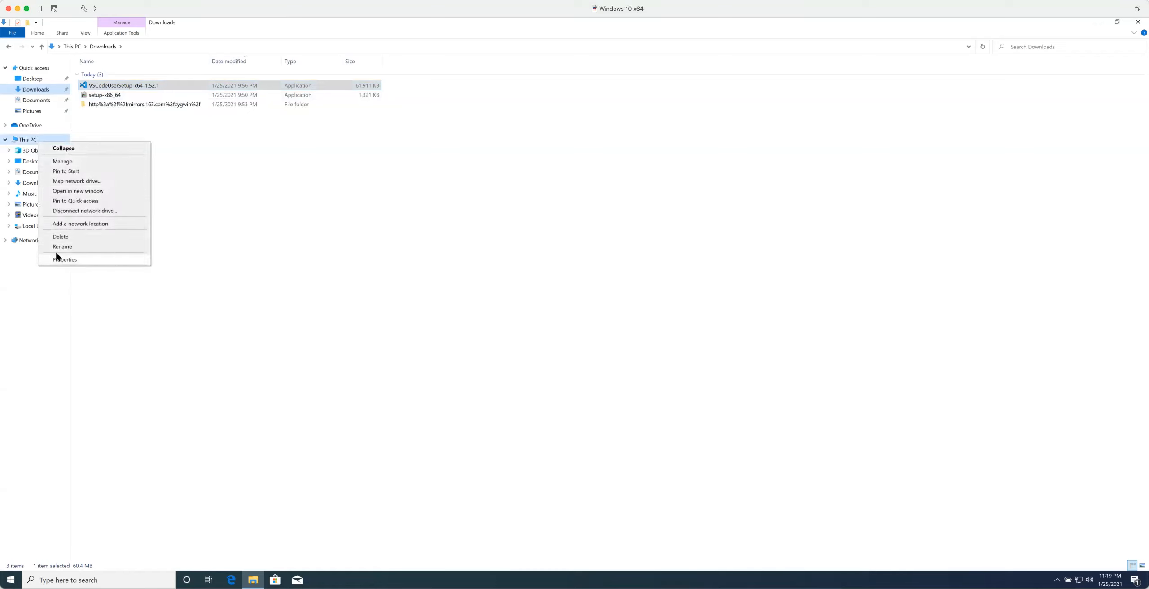
click(67, 260)
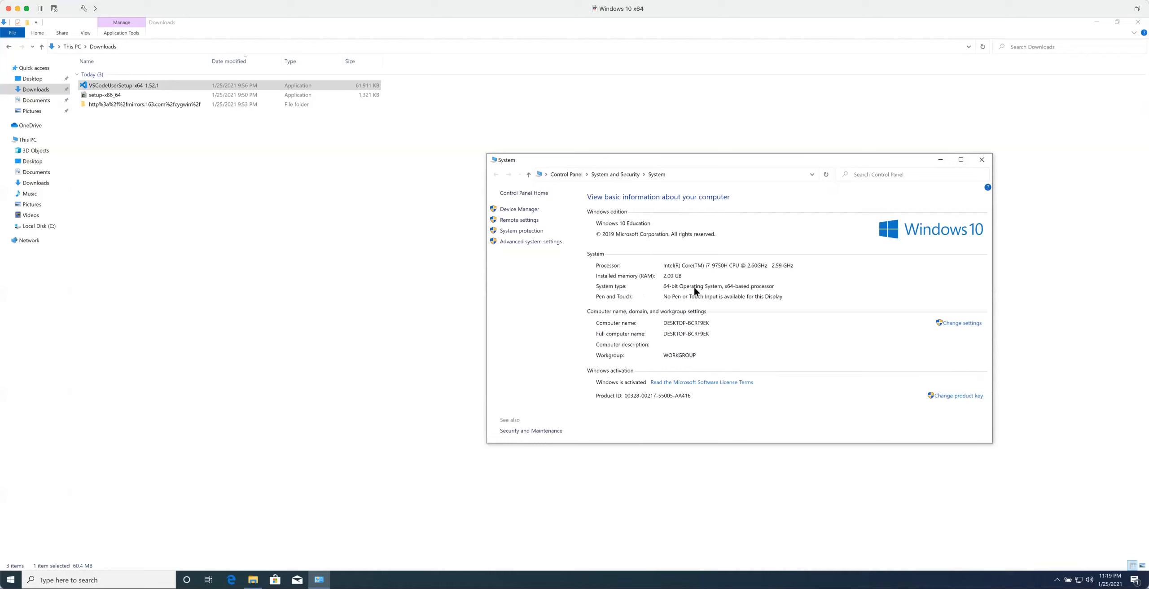
click(982, 159)
Step: Run setup-x86_64 from Downloads, allow it to make changes, and proceed past the Cygwin setup introduction
click(119, 99)
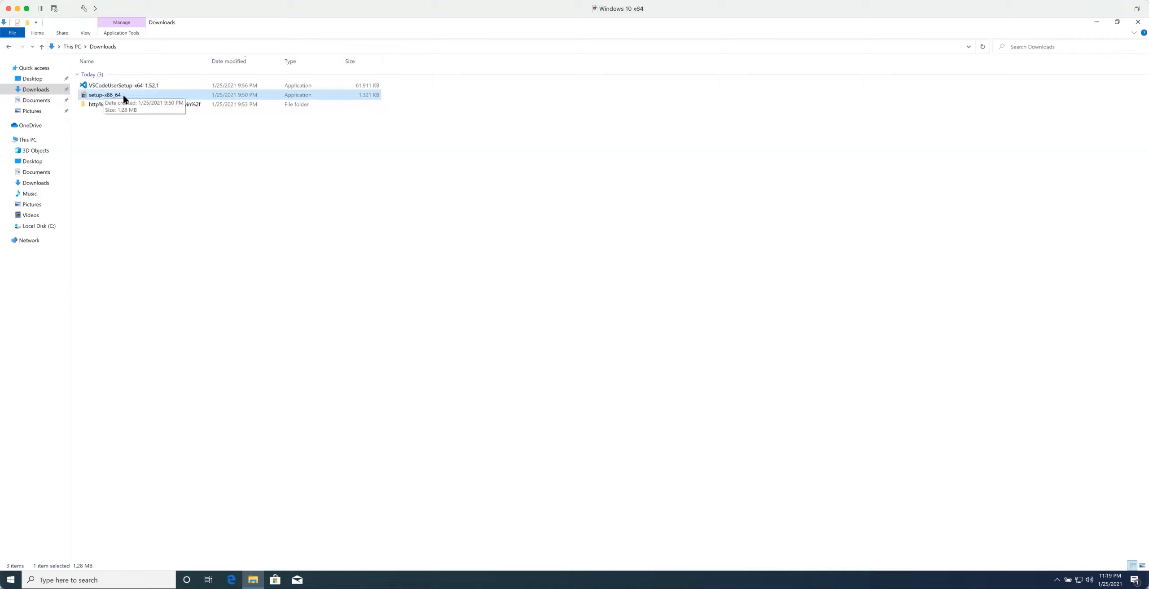
click(172, 182)
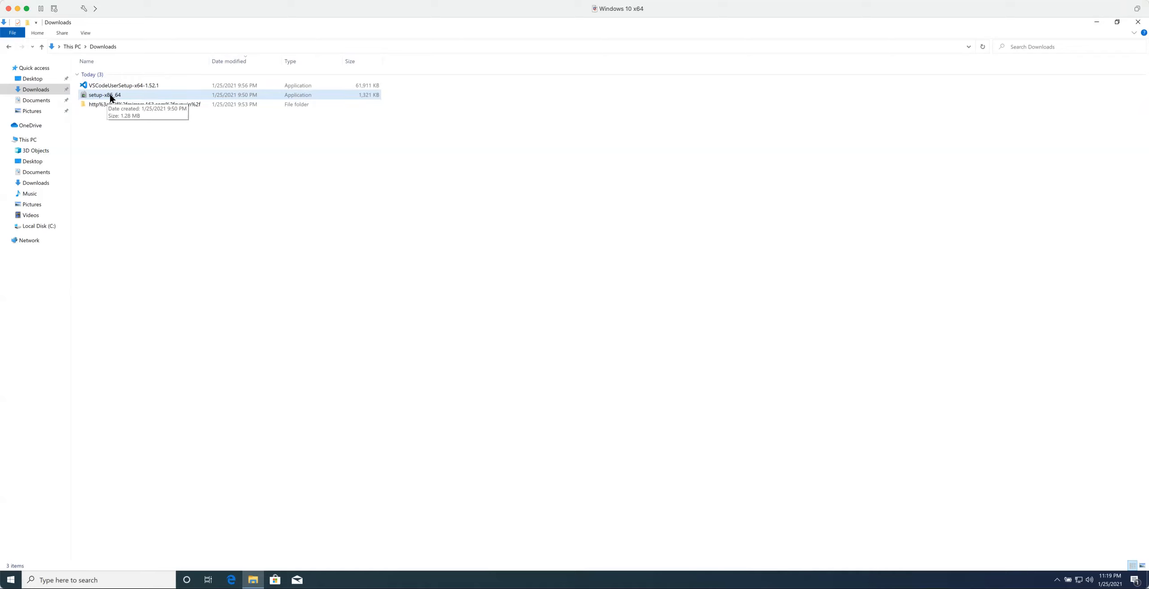
click(107, 97)
key(Return)
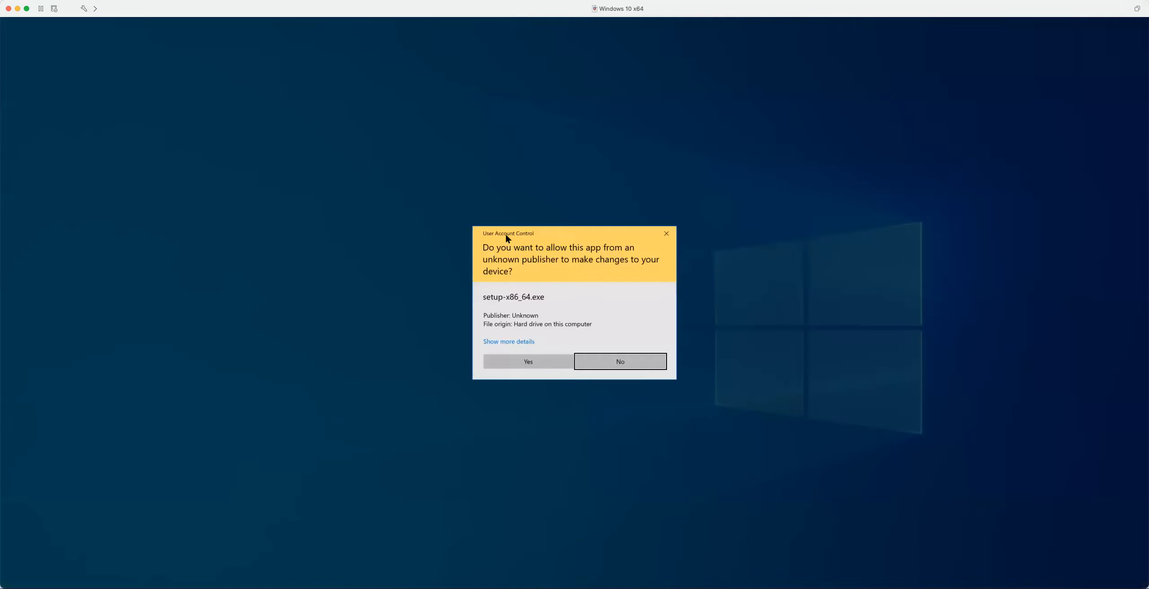
click(530, 362)
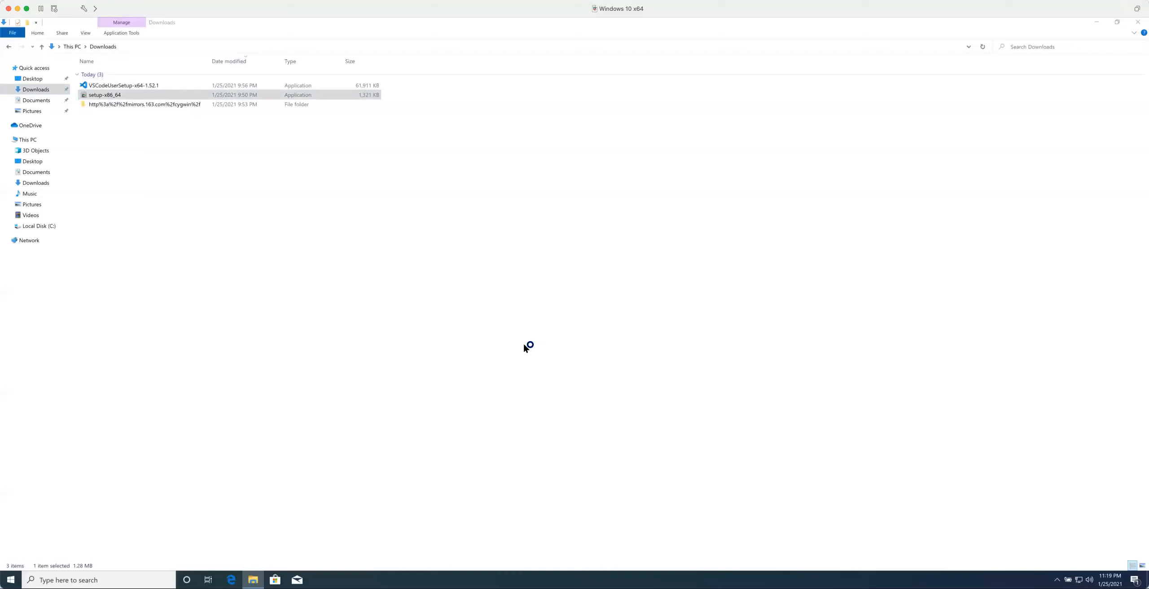
click(632, 379)
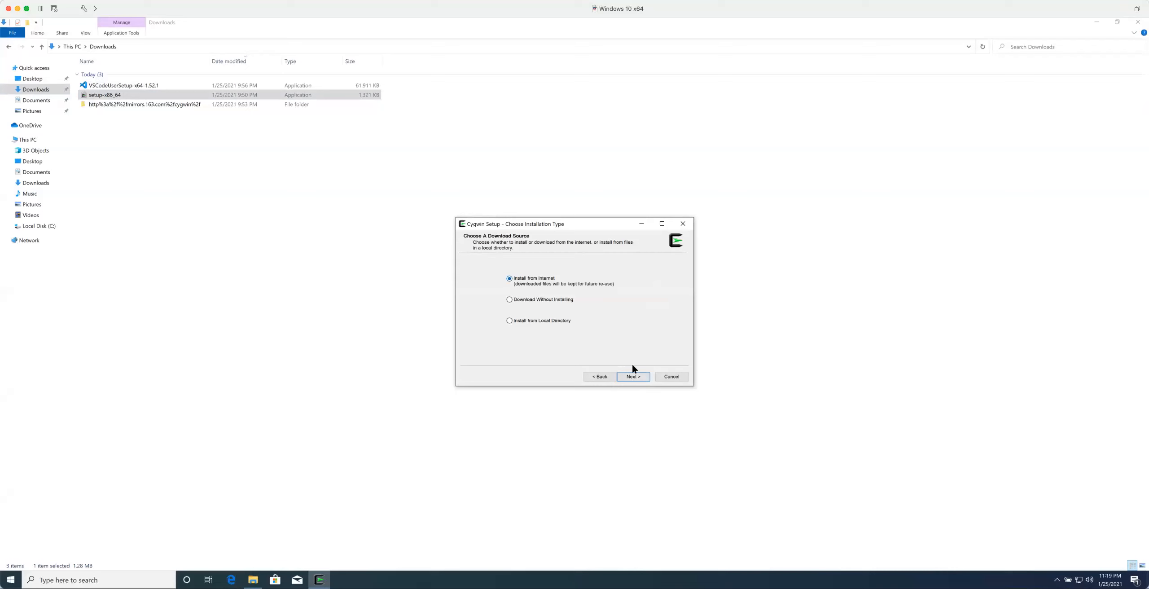
click(631, 379)
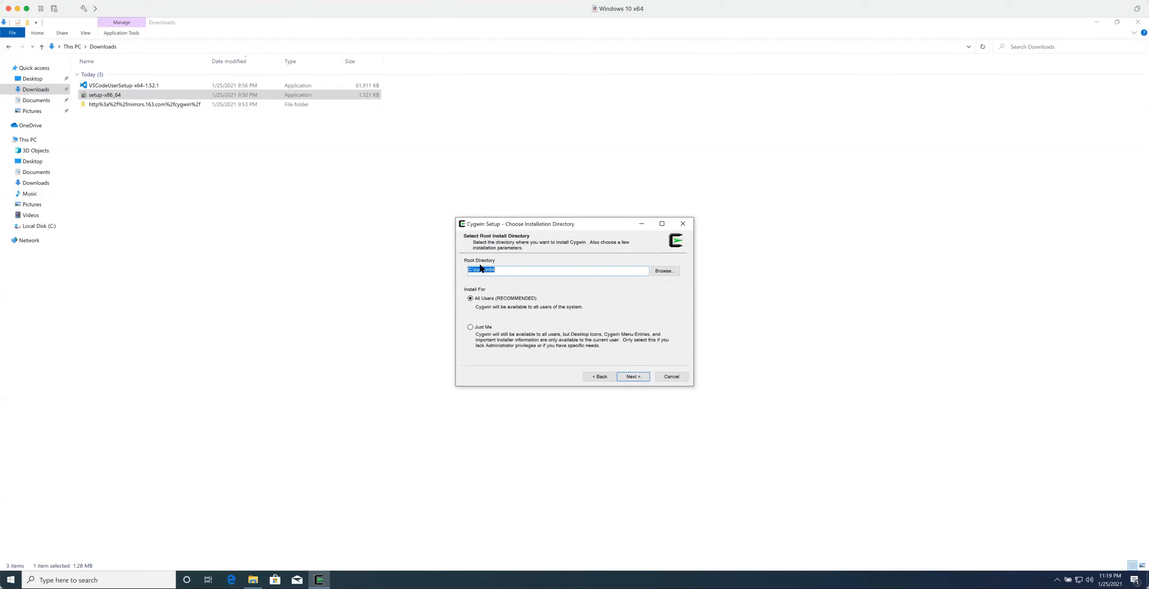
click(631, 379)
click(631, 379)
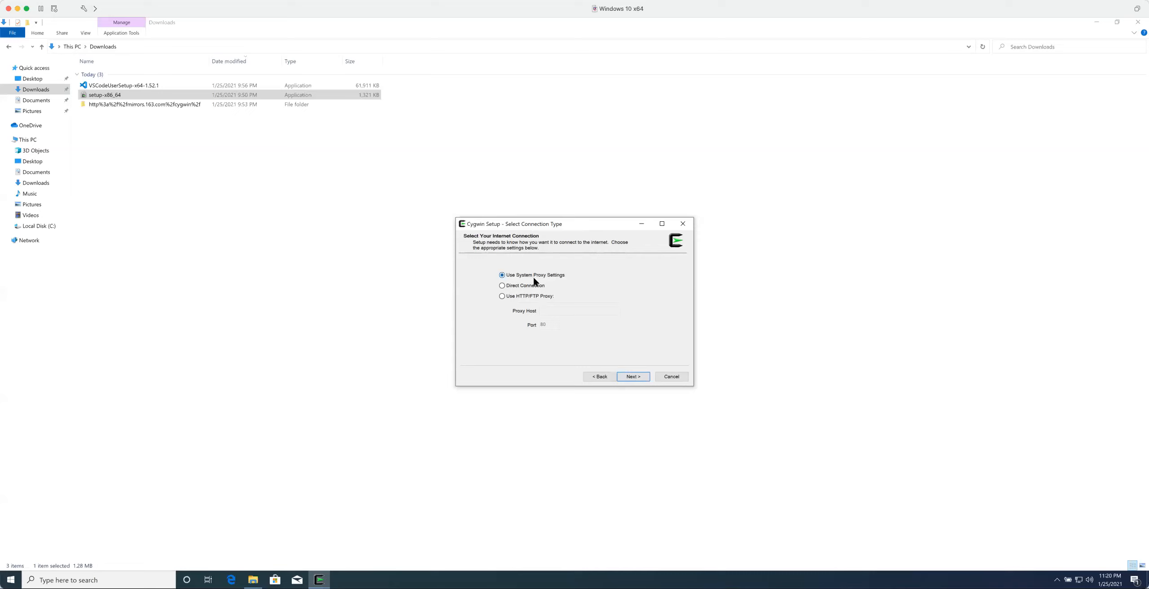
click(634, 377)
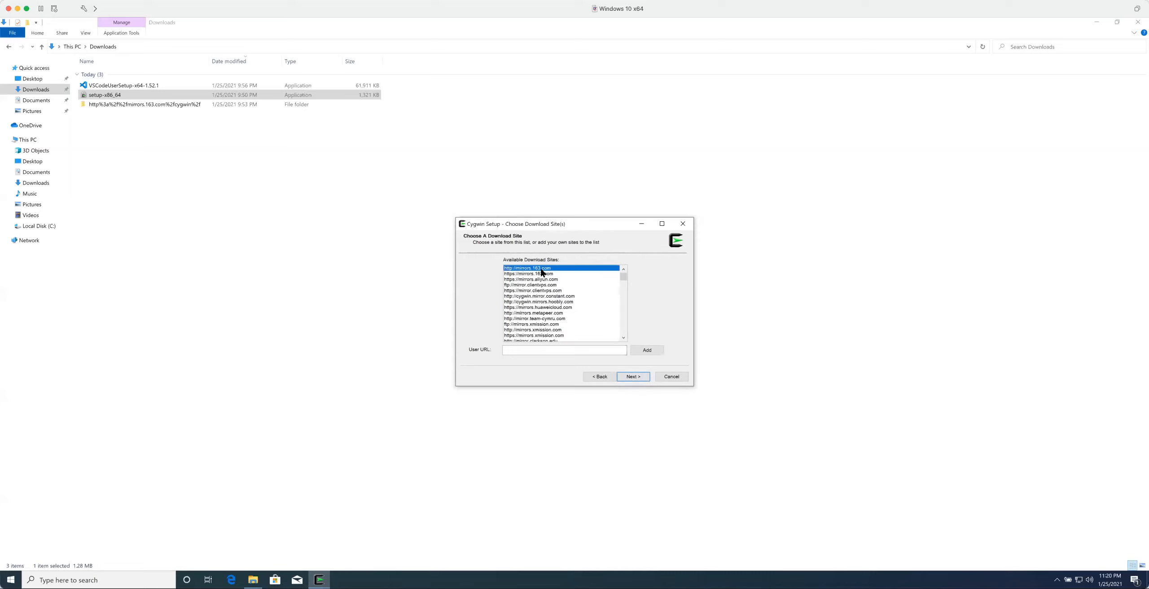
click(632, 378)
click(623, 338)
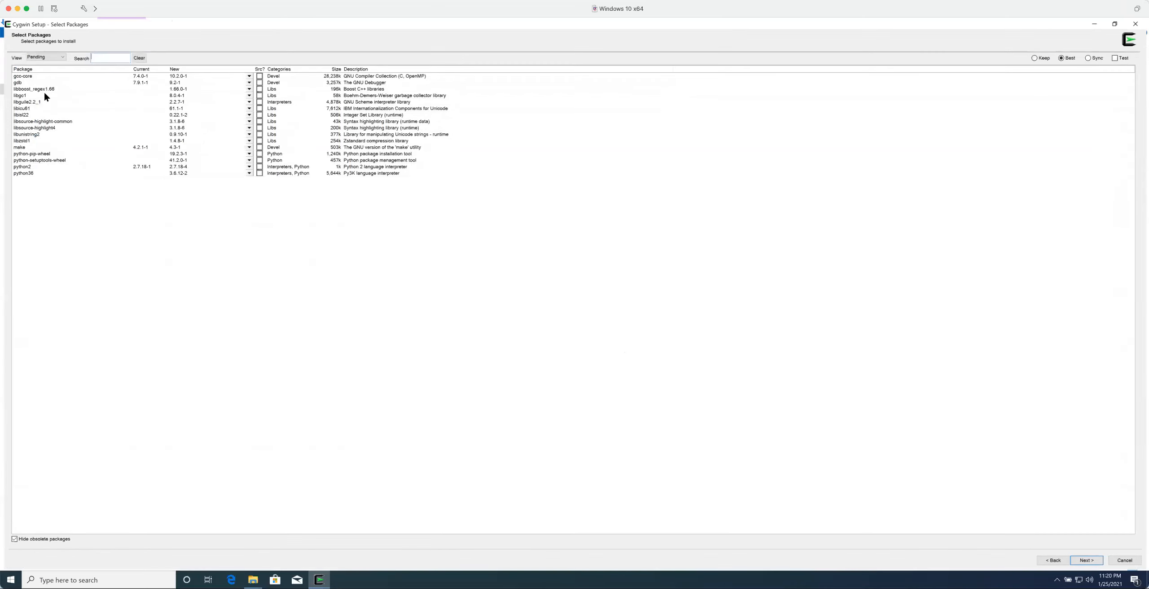
Step: Show the full package list, find gcc-core and choose version 10.2.0-1
click(44, 55)
click(30, 62)
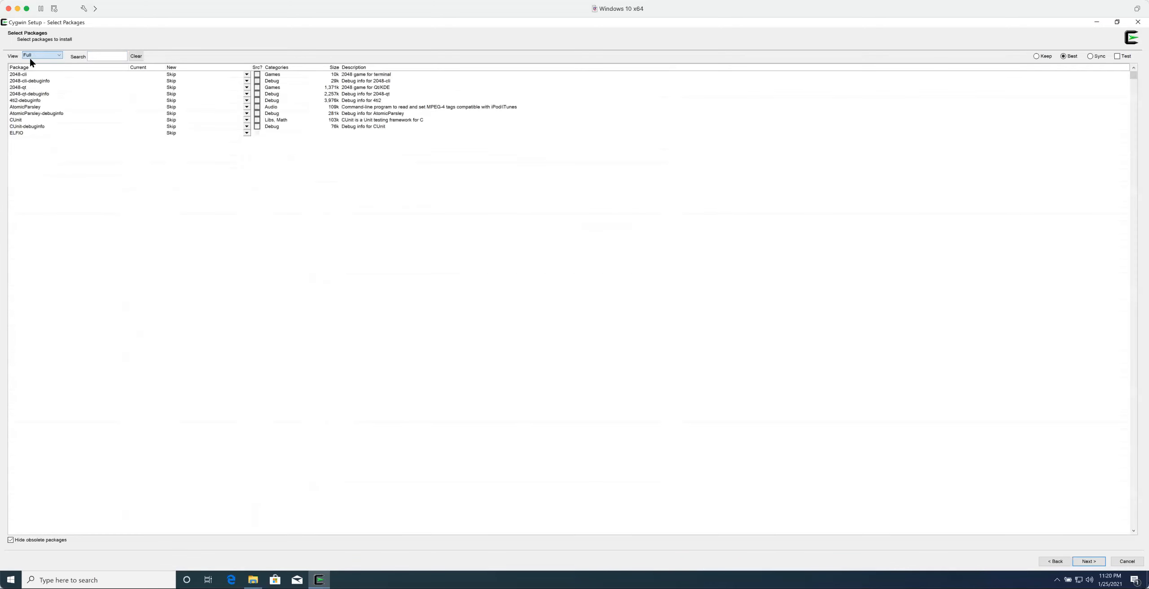
click(109, 57)
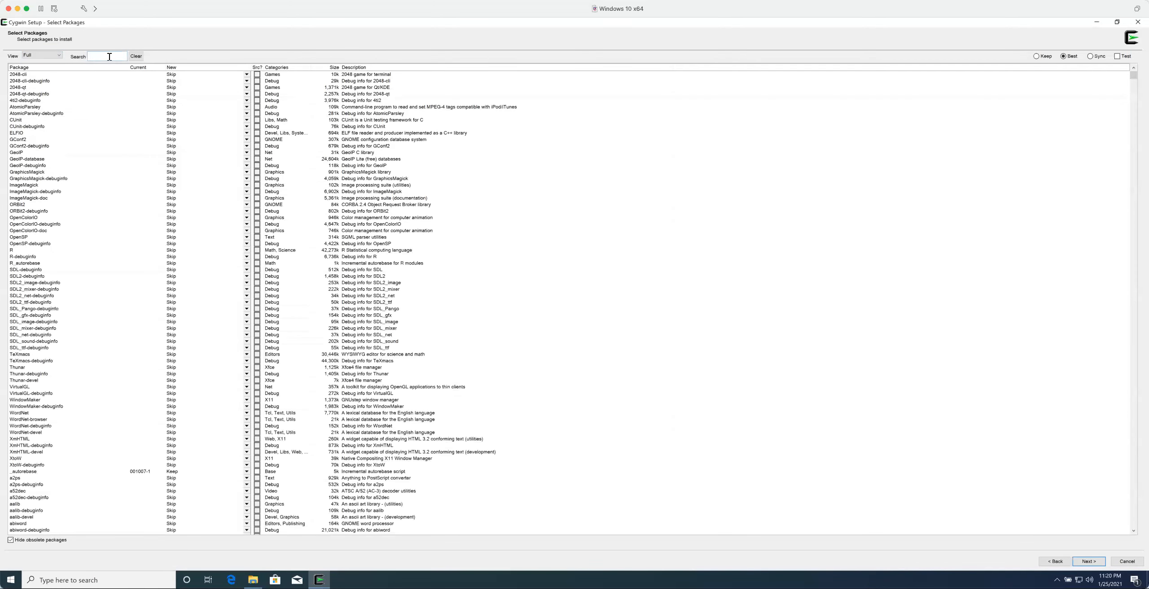
text(gcc)
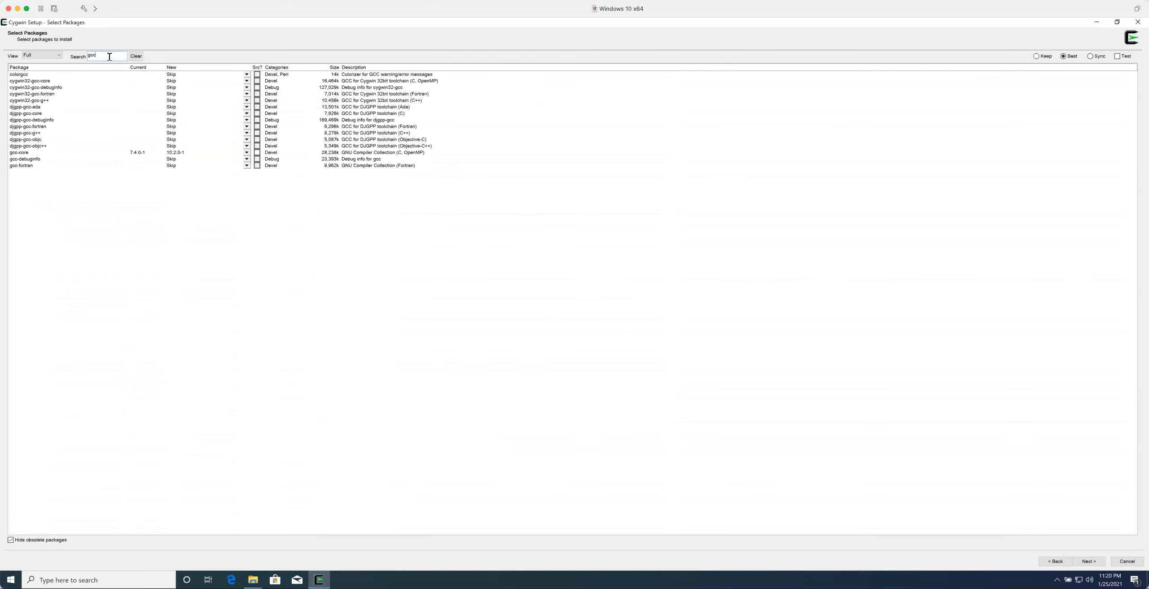
text(-core)
click(21, 88)
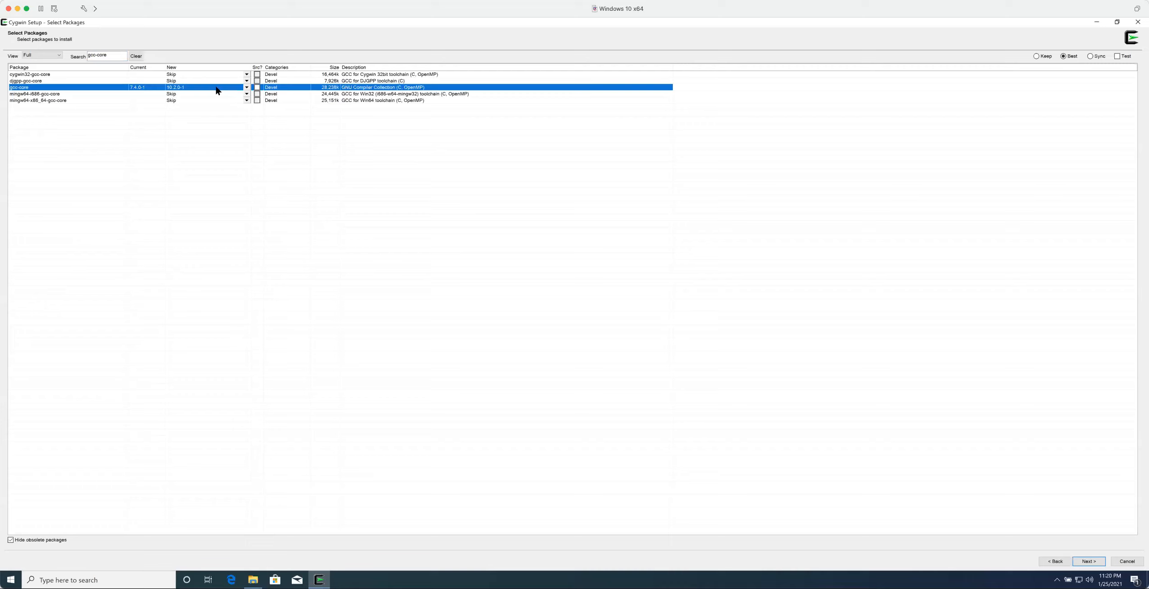
click(246, 88)
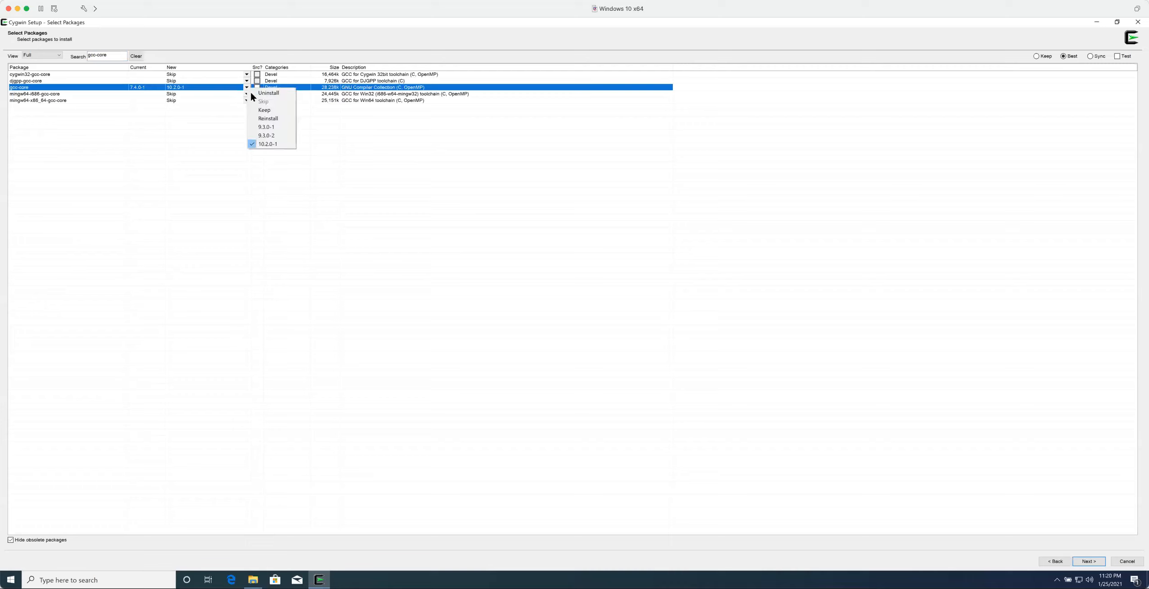
click(266, 144)
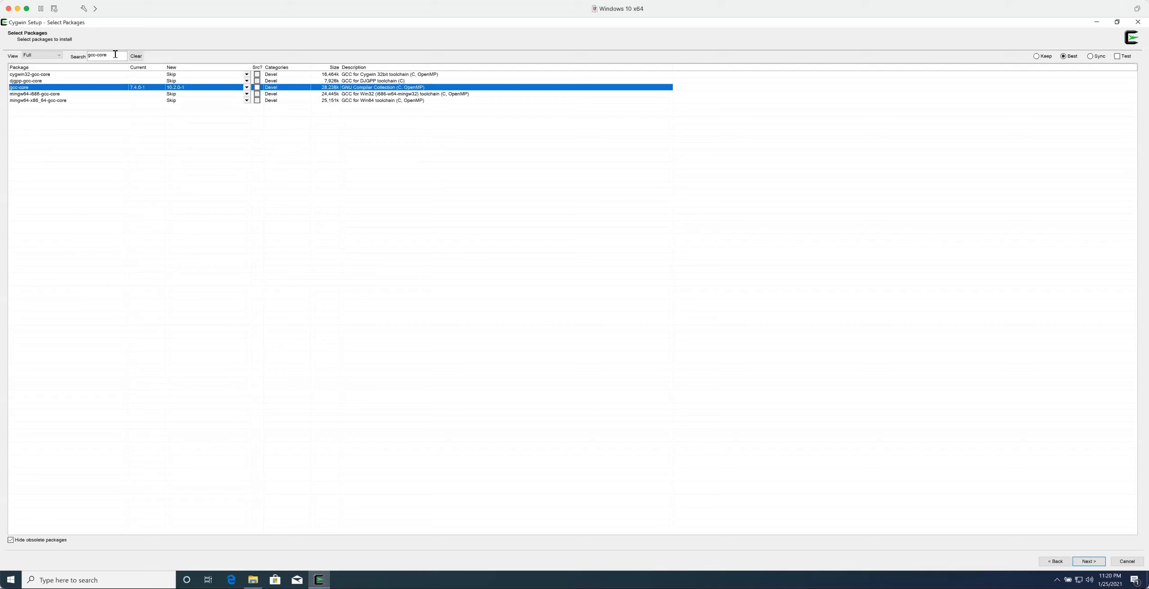
Step: Find the gdb package and keep version 9.2-1 selected among its available versions
drag(114, 55, 72, 55)
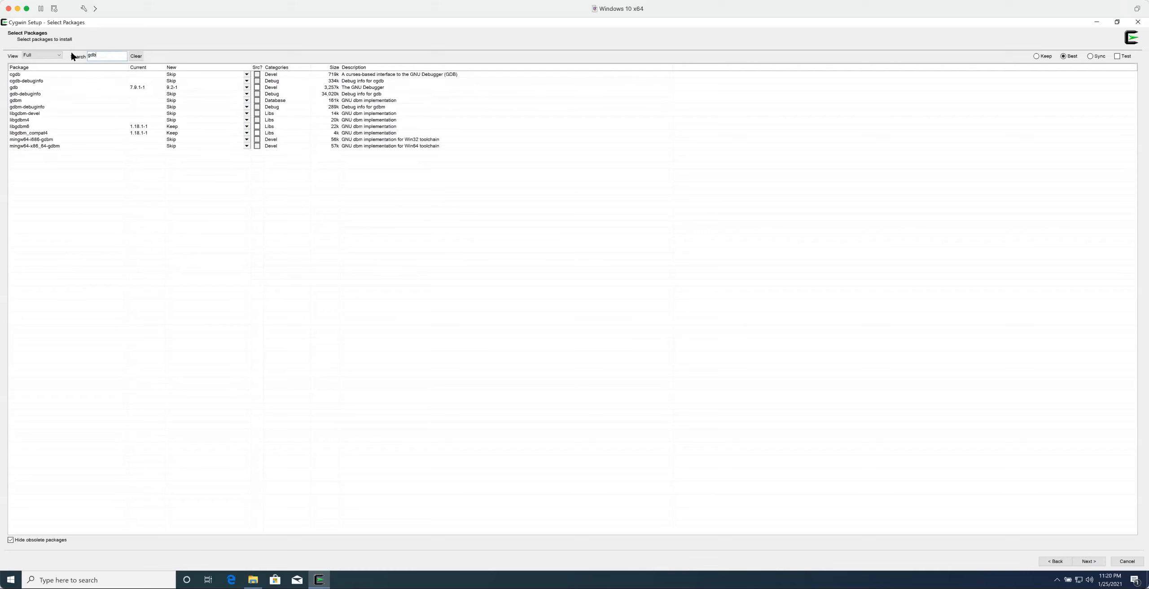
click(29, 87)
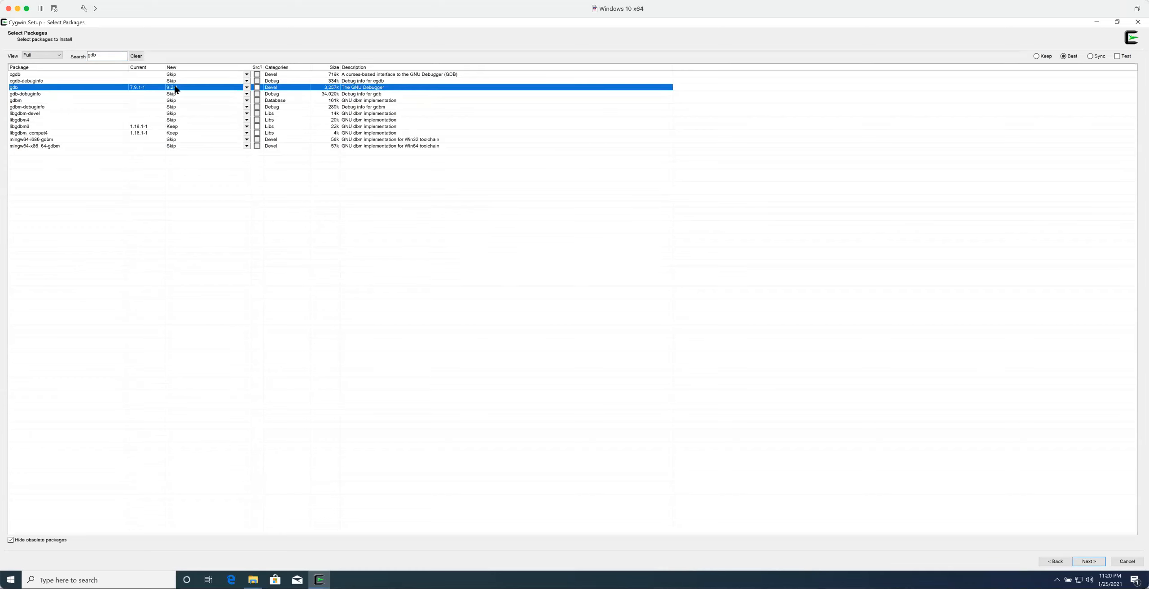
click(246, 87)
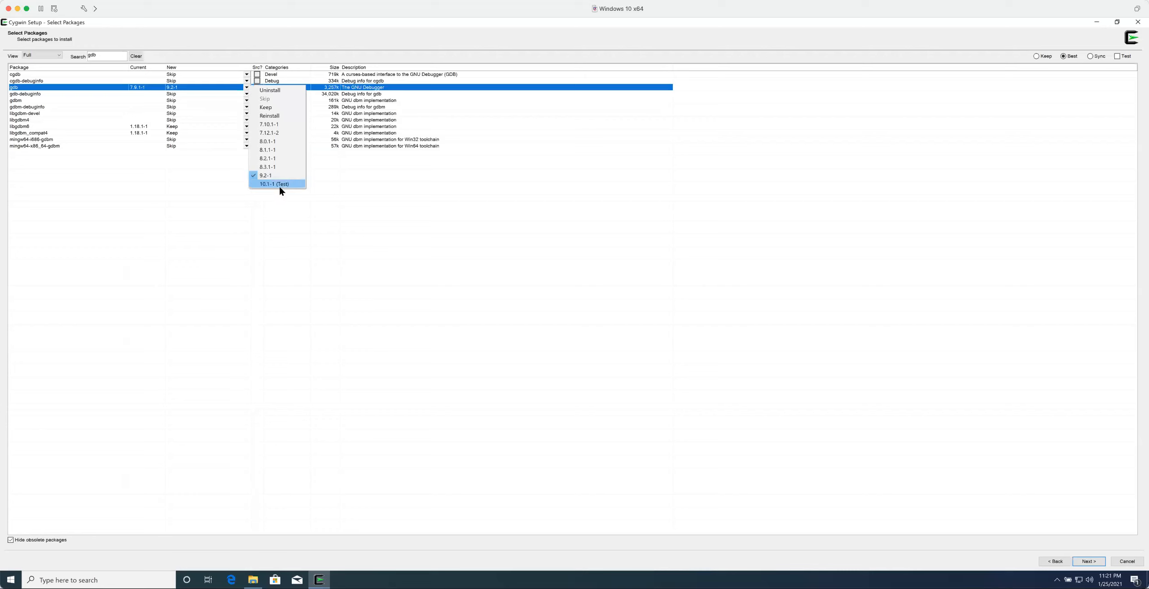
click(108, 83)
Step: Find the make package and keep version 4.3-1 selected among its available versions
click(112, 54)
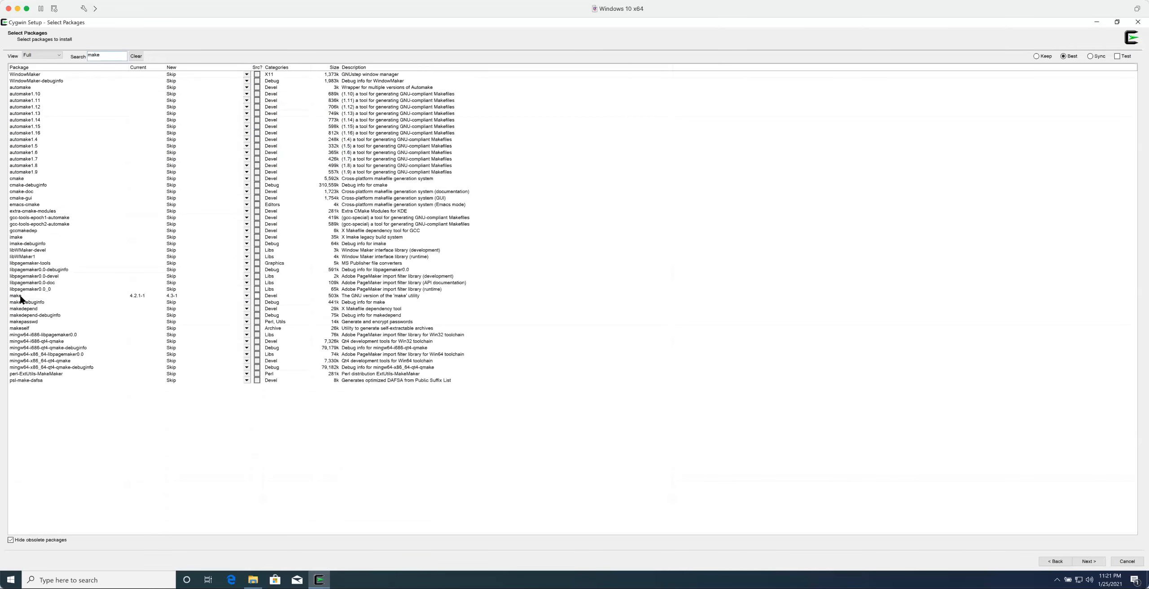
click(20, 296)
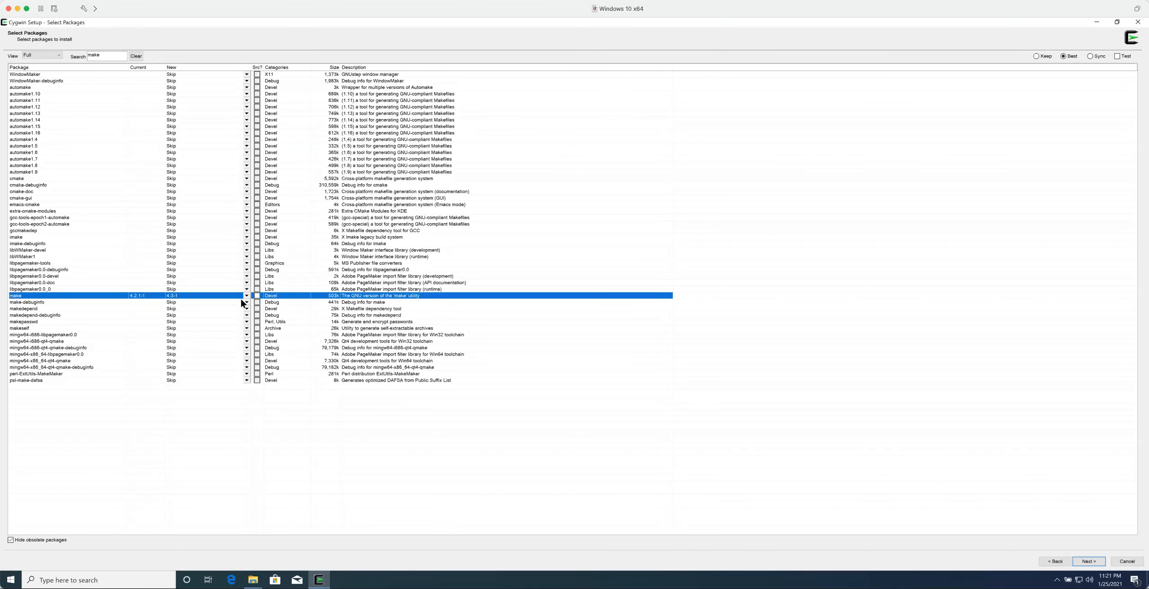
click(247, 296)
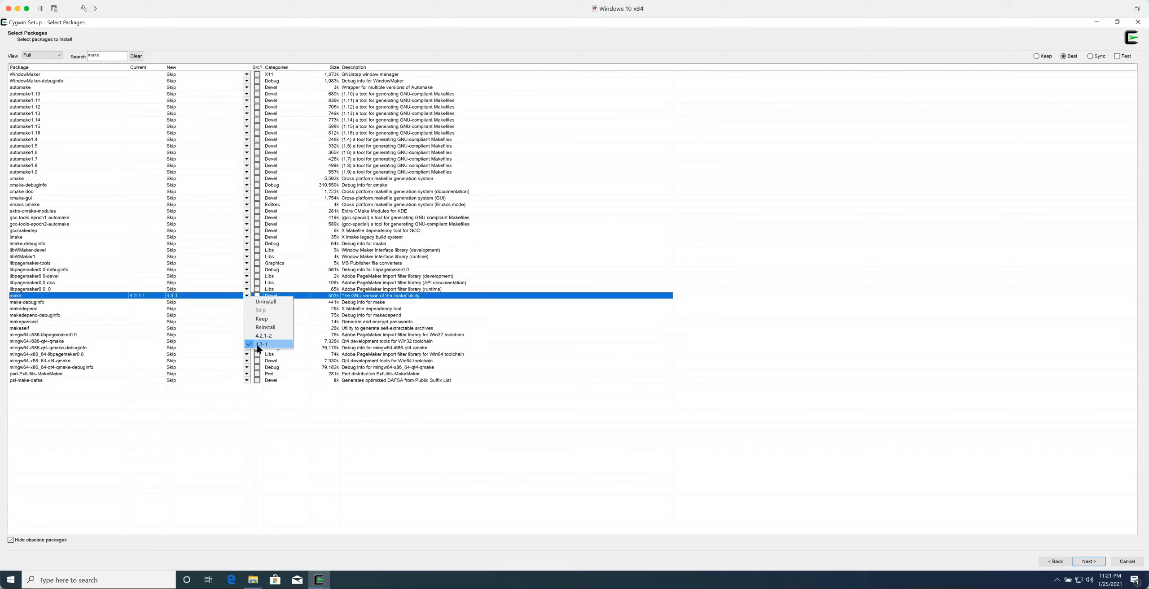
click(234, 421)
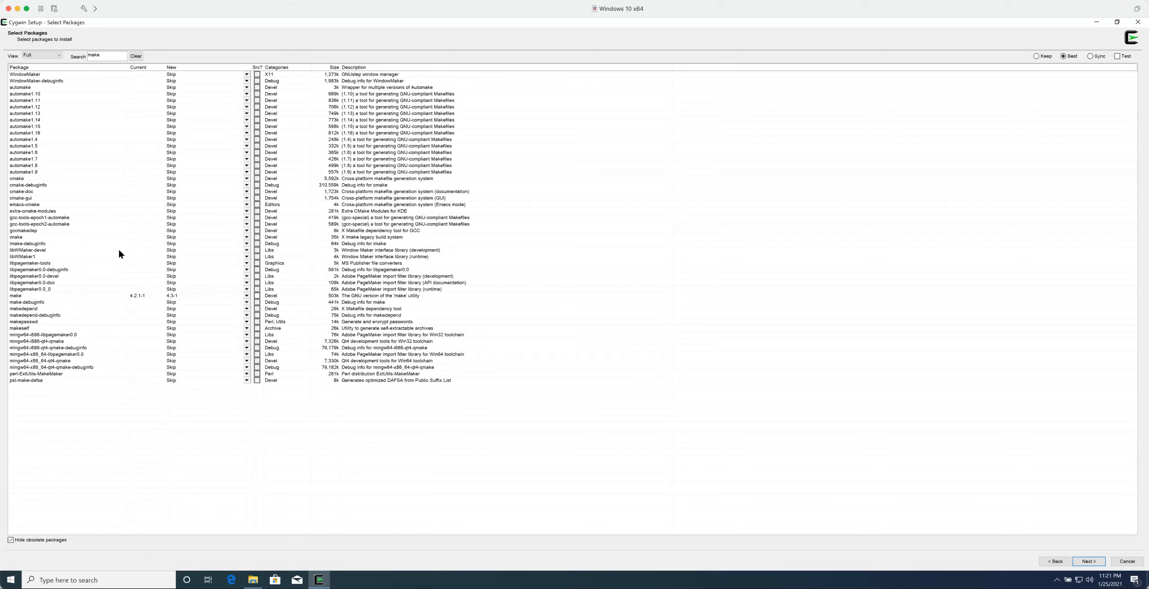
Step: Start downloading the selected packages, then abort the download and exit Cygwin setup
click(1090, 561)
click(633, 377)
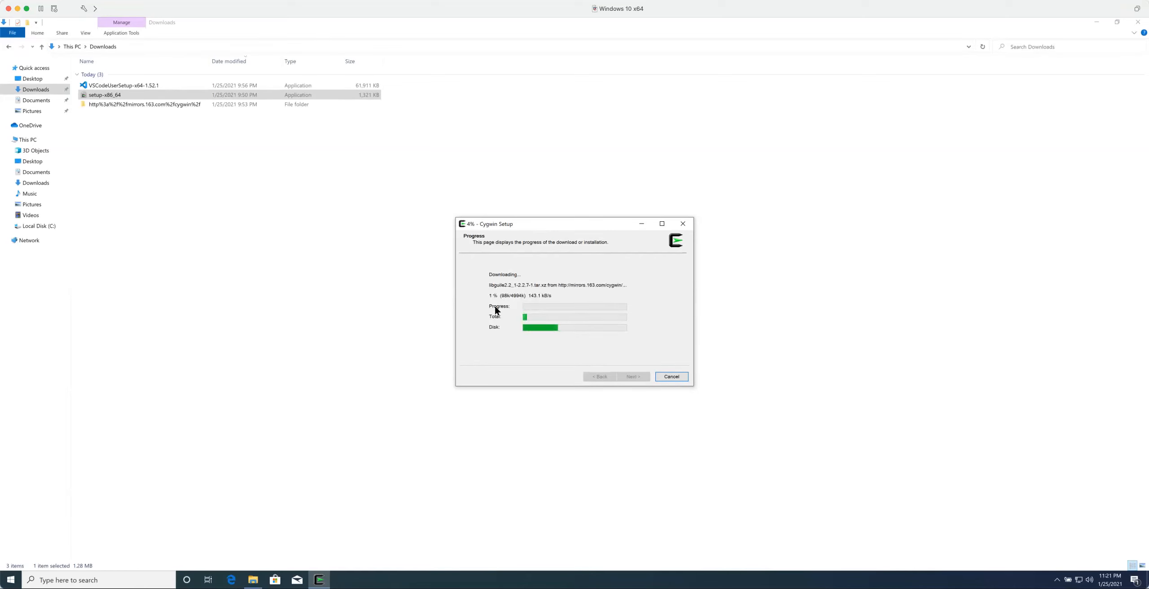
click(671, 377)
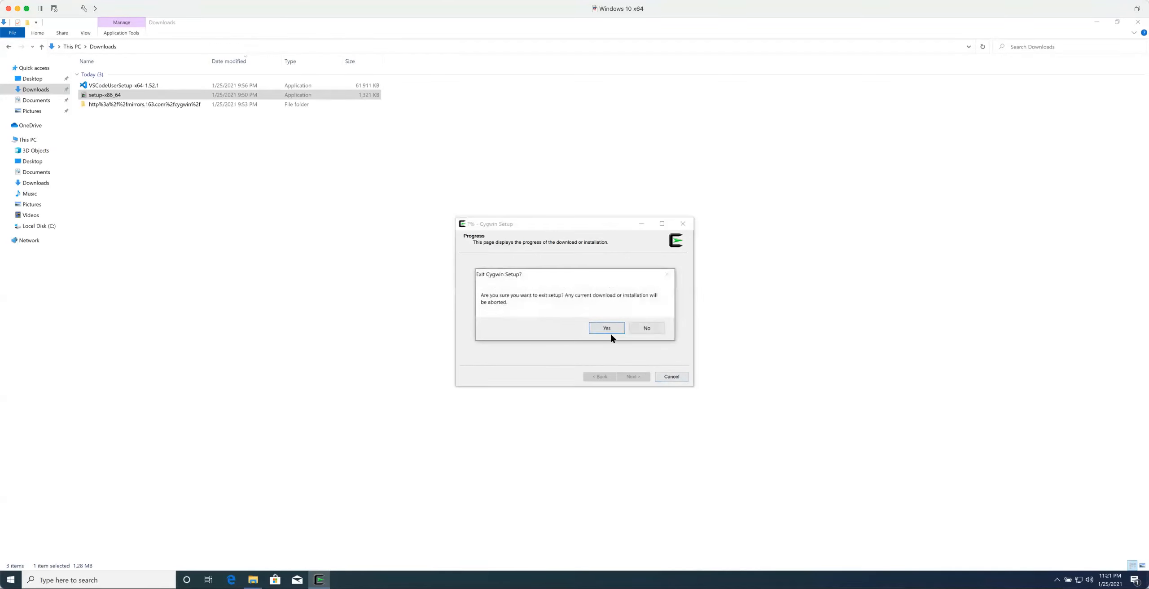
click(606, 327)
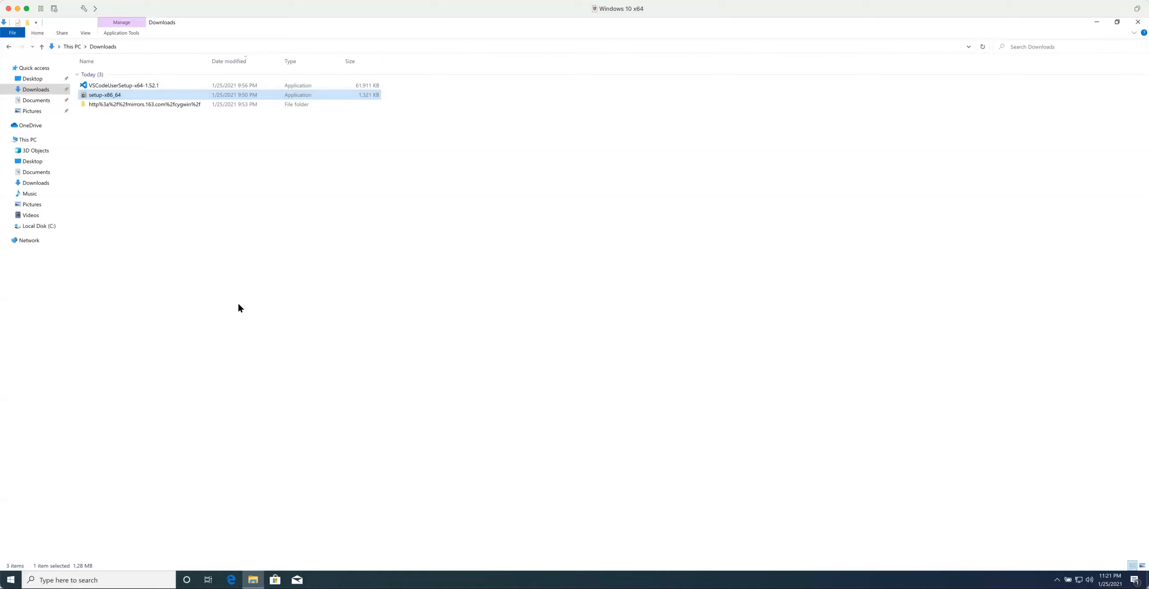
Step: Search Windows for cmd, open Command Prompt and reposition its window on the desktop
click(94, 578)
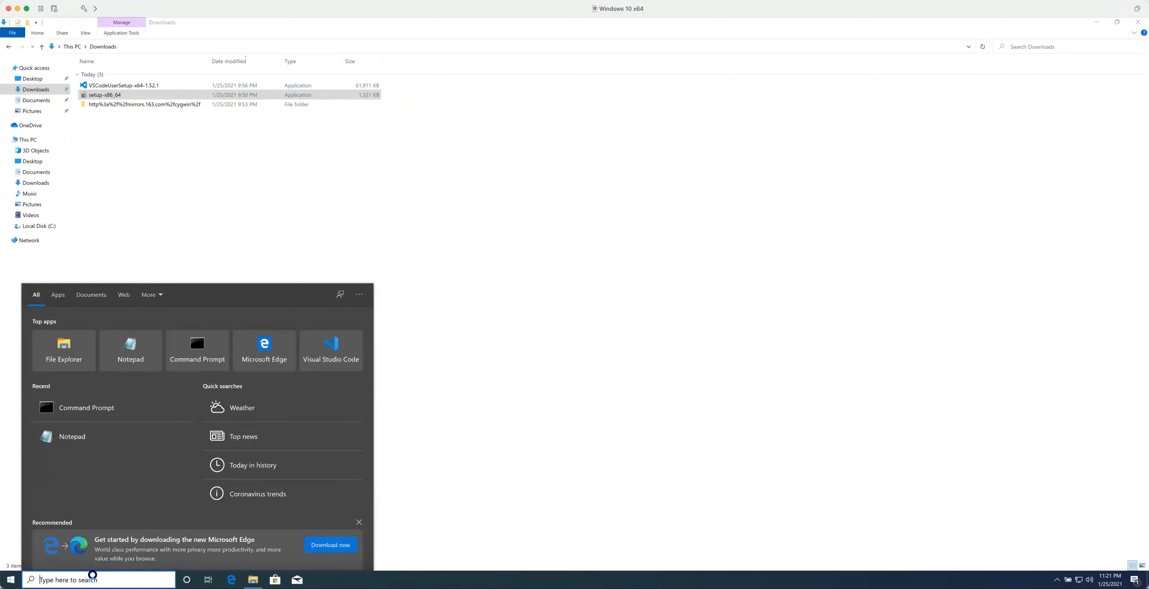
text(cmd)
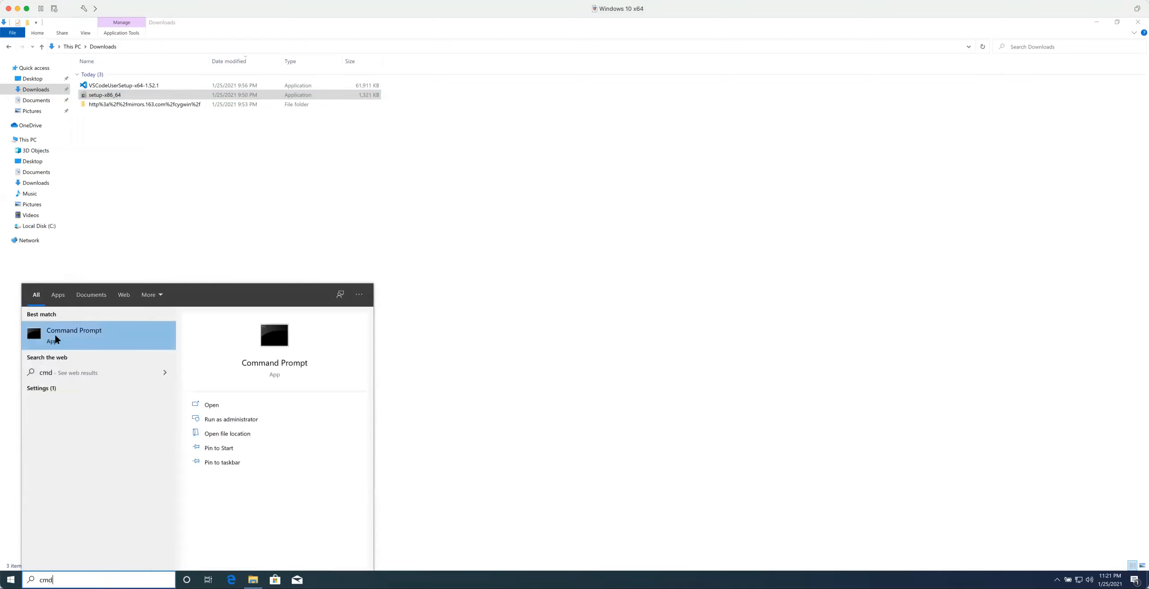
click(107, 337)
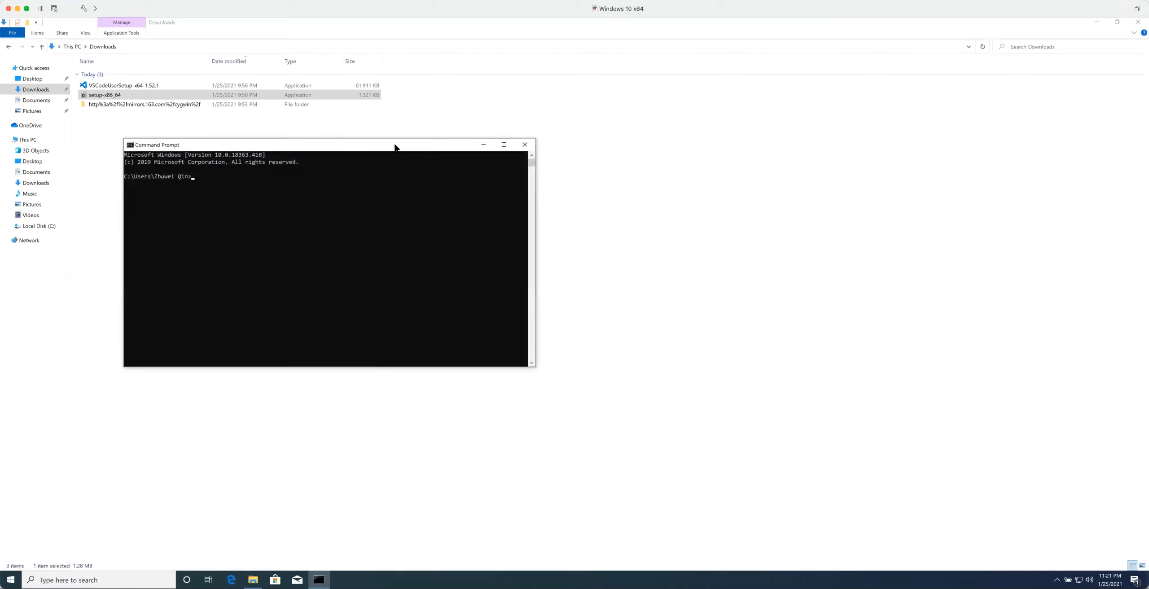
key(super+Tab)
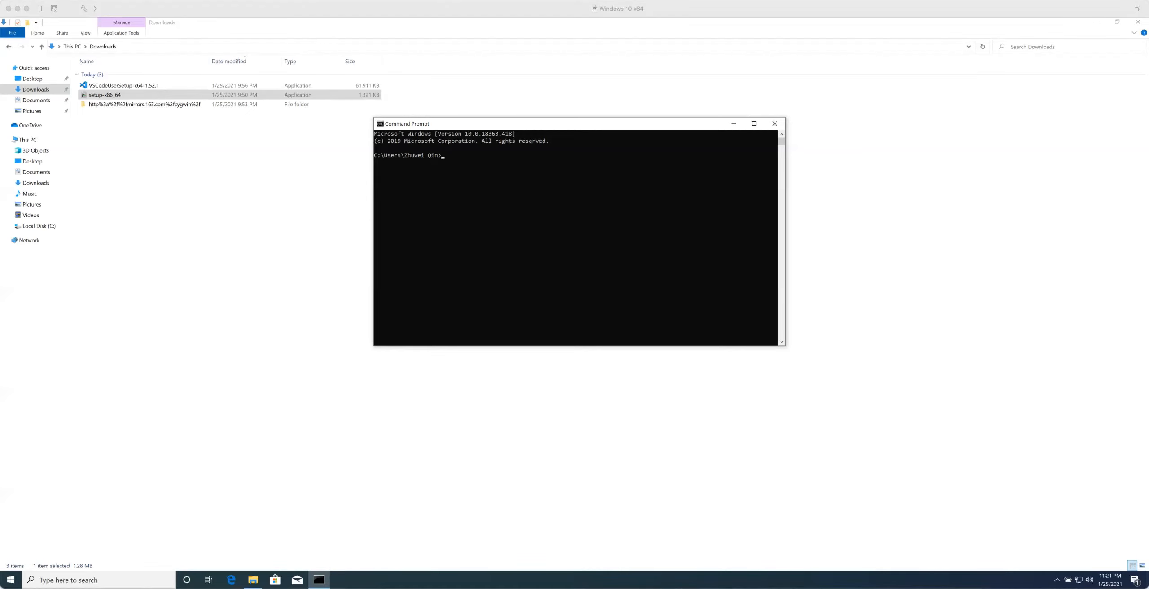
drag(690, 127, 640, 139)
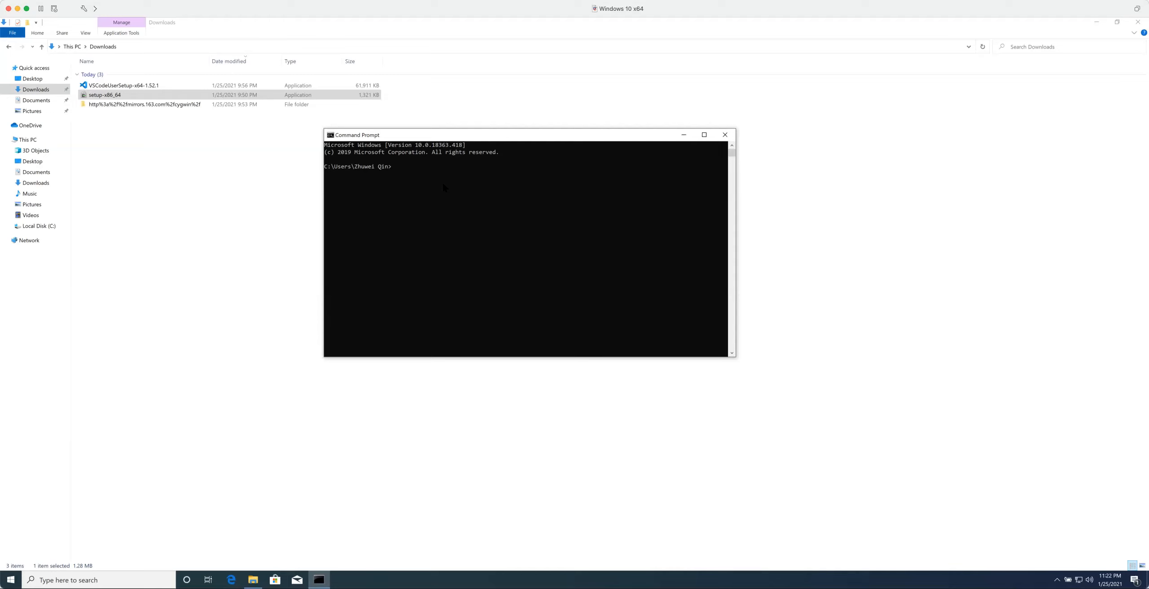
Step: Switch File Explorer to This PC, view the computer's system properties and close them
click(32, 140)
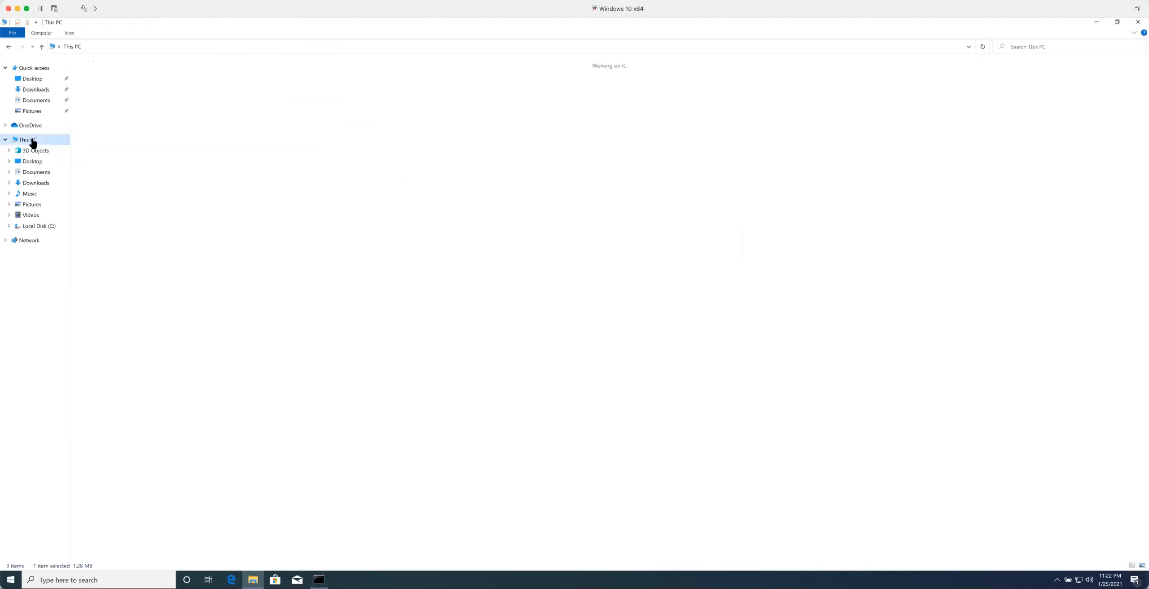
right_click(33, 140)
click(79, 257)
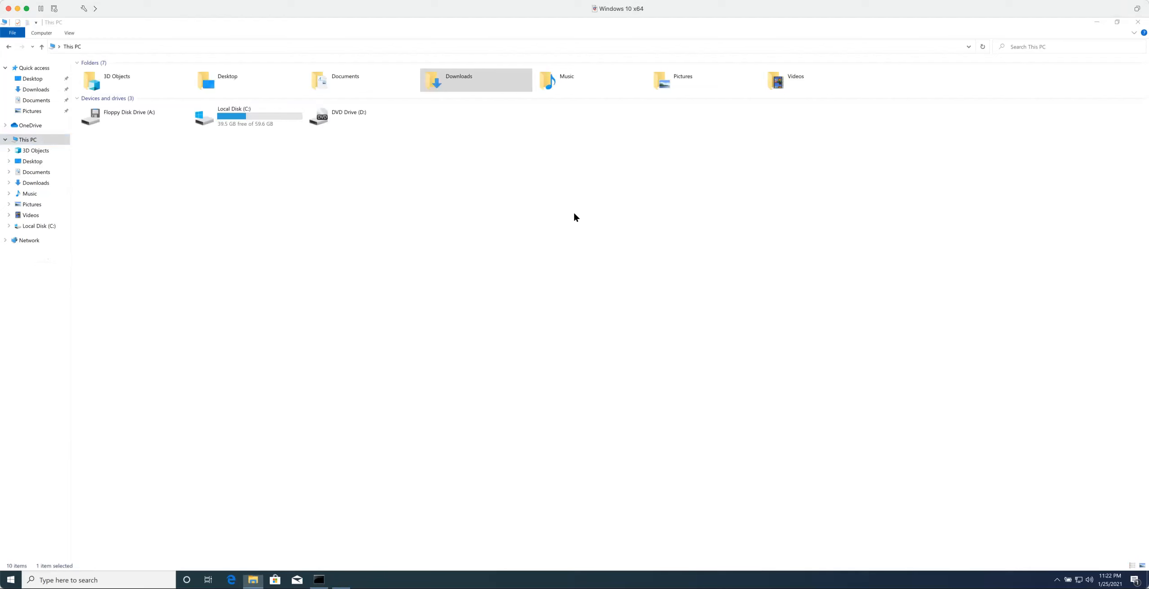
click(982, 159)
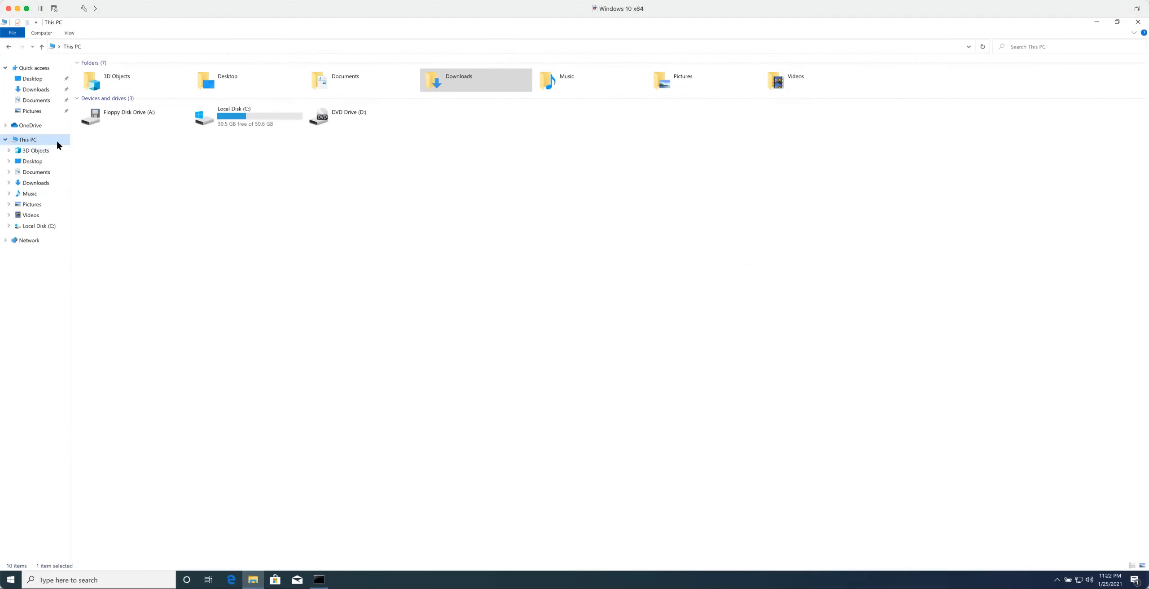
Step: Open the system Path variable through the computer's advanced system settings and delete its C:\cygwin64\bin entry
right_click(24, 139)
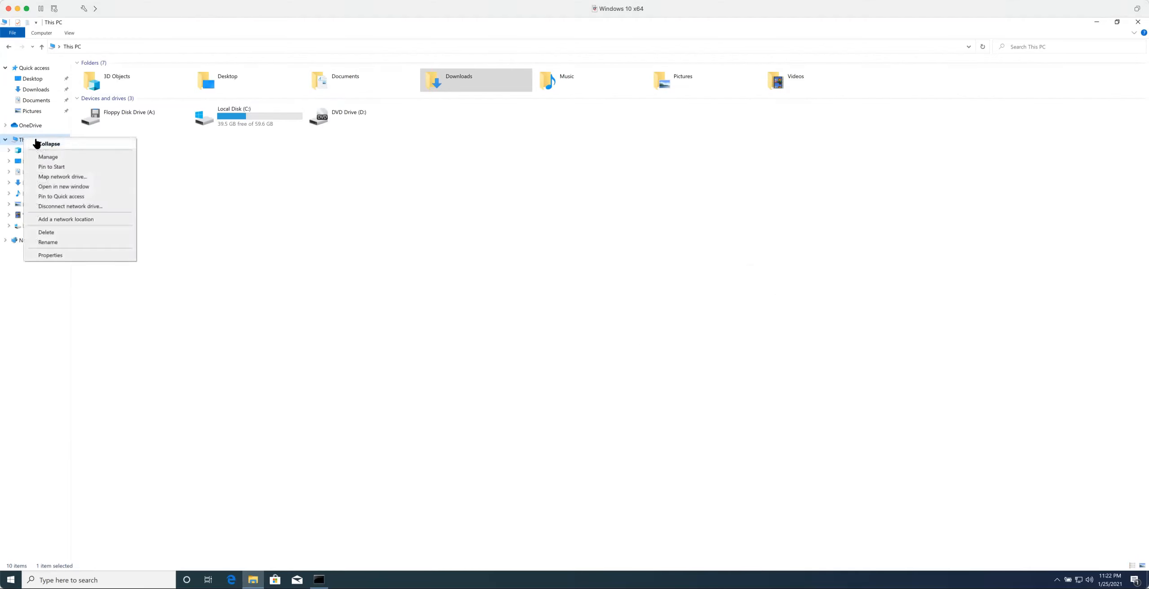
click(47, 255)
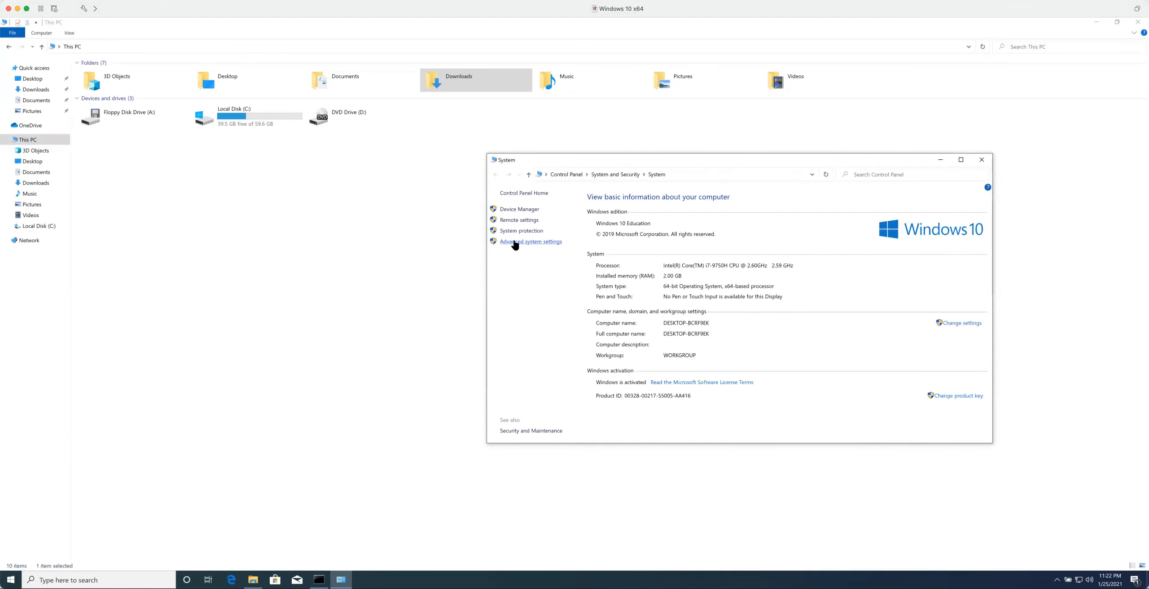
click(538, 243)
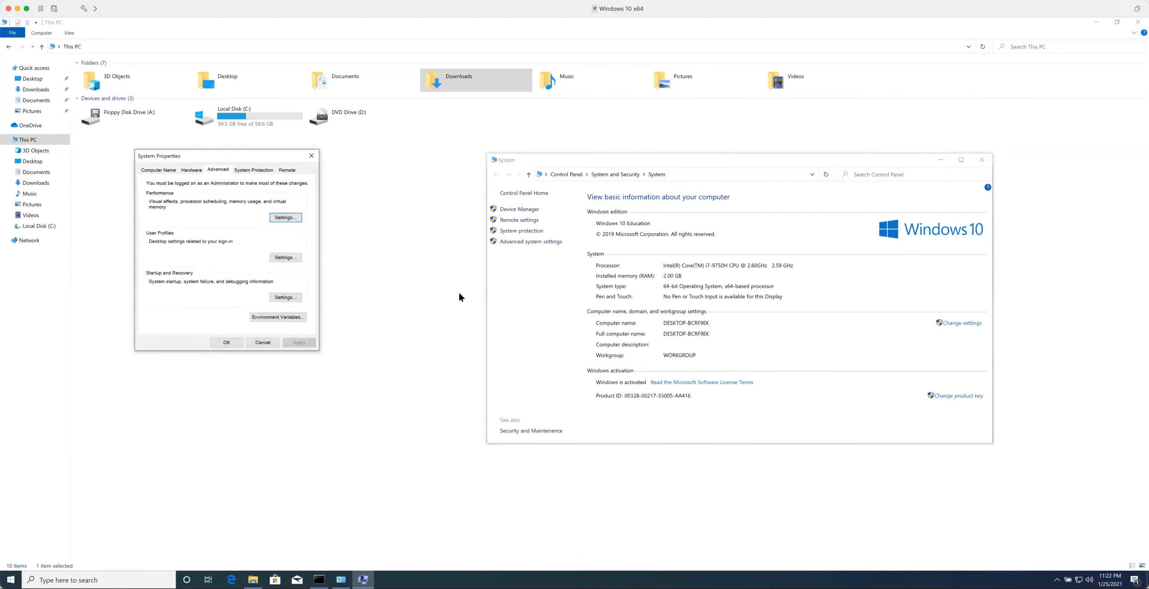
click(278, 317)
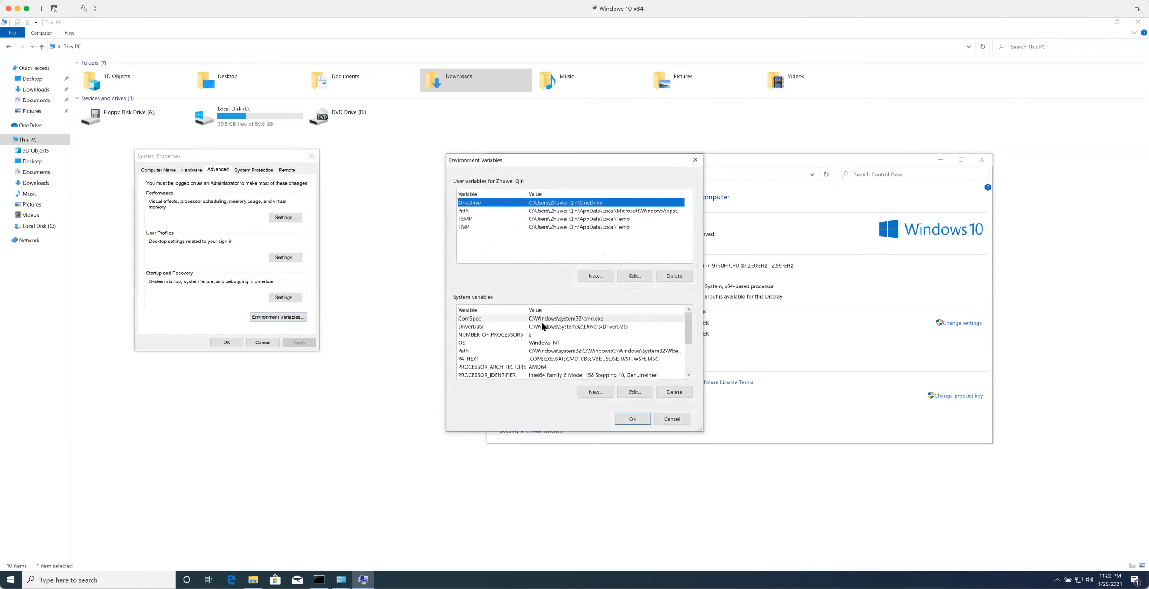
scroll(482, 349, down, 1)
double_click(463, 327)
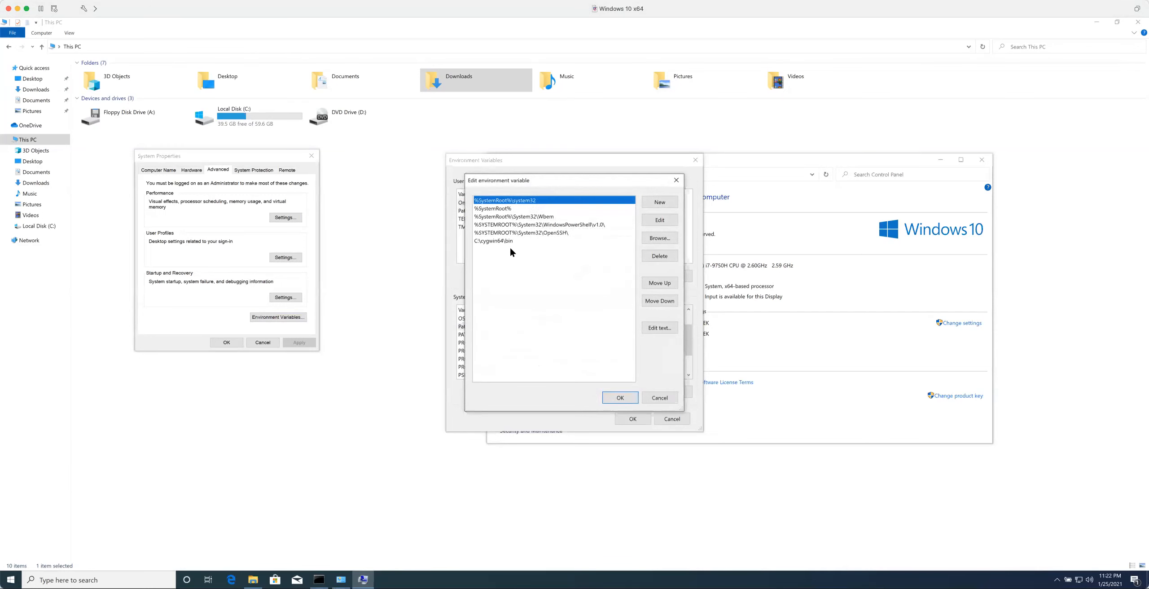
click(503, 241)
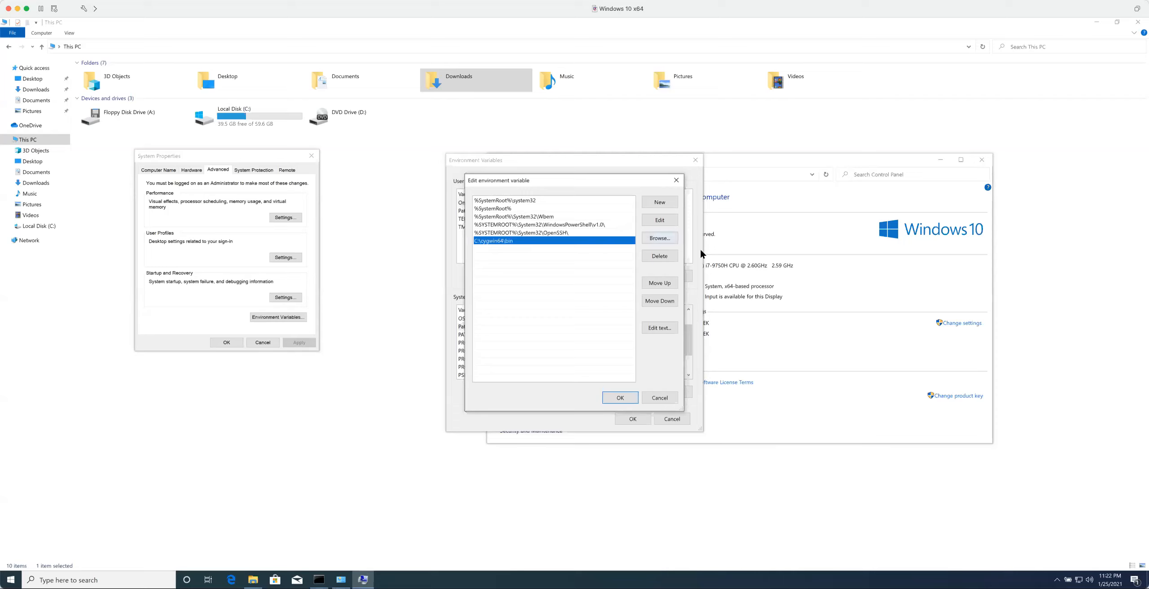
click(660, 255)
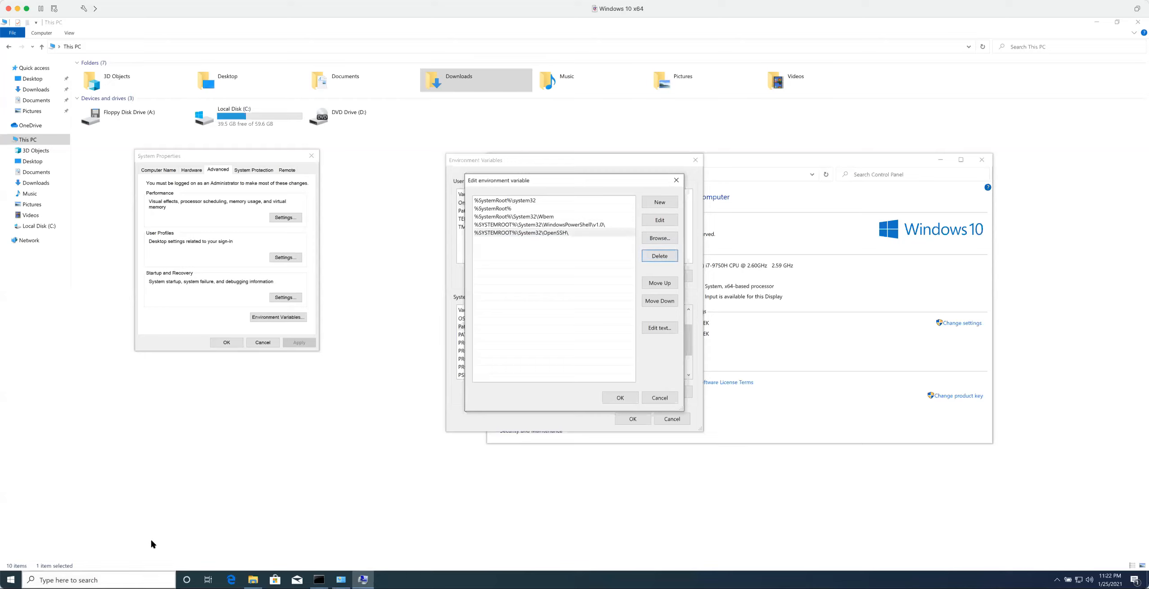
Step: Browse in File Explorer to the bin folder inside cygwin64 on Local Disk (C:) and select the gcc application
click(252, 579)
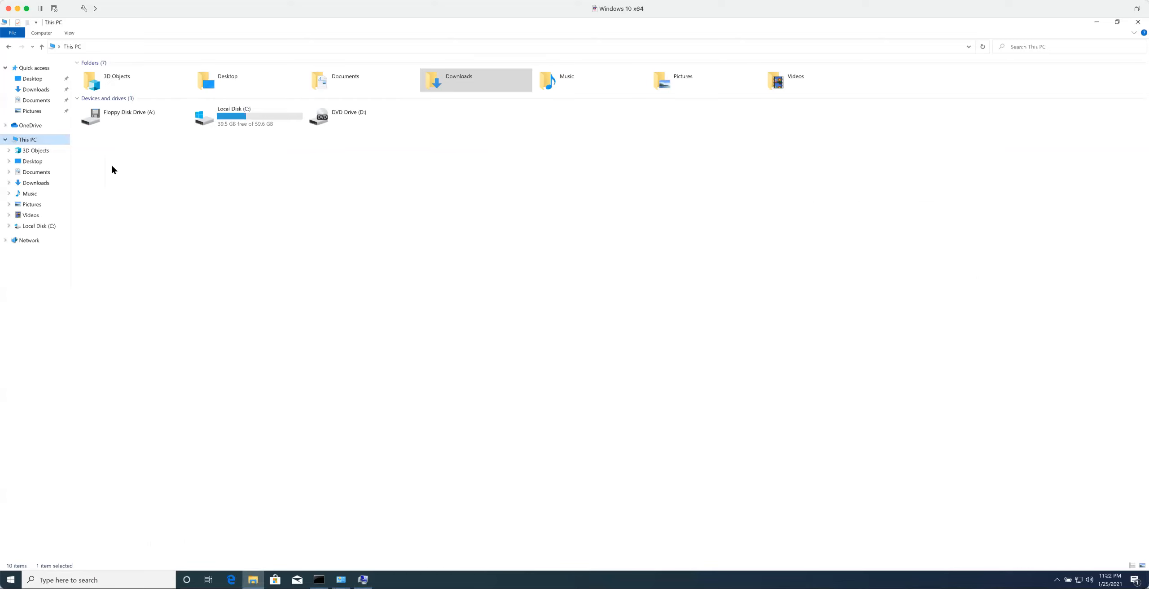
click(49, 226)
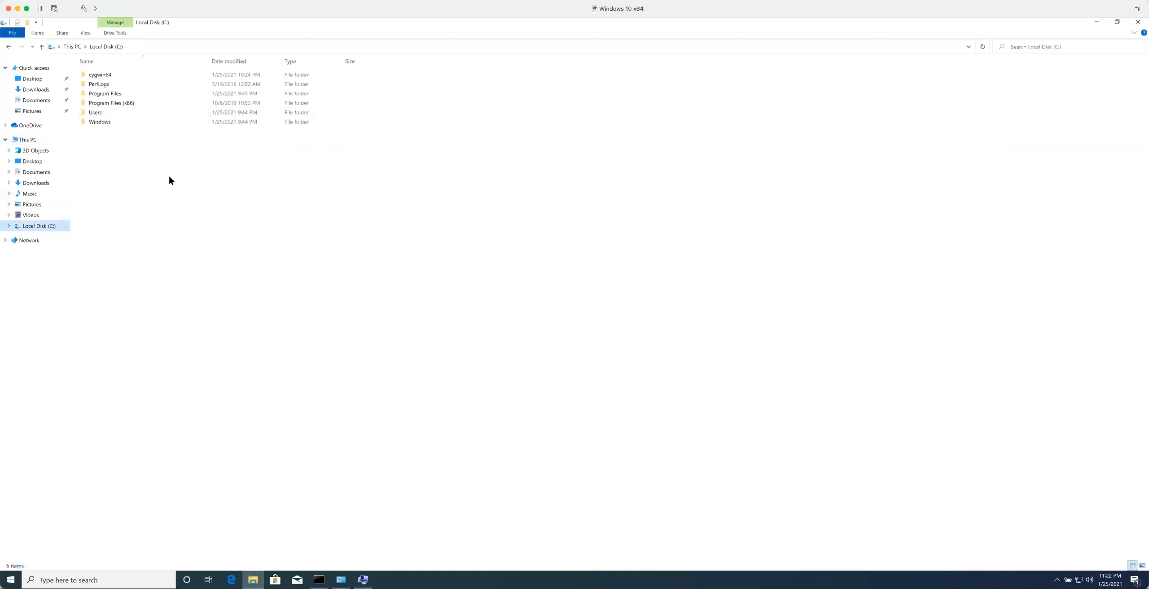
double_click(107, 76)
double_click(103, 76)
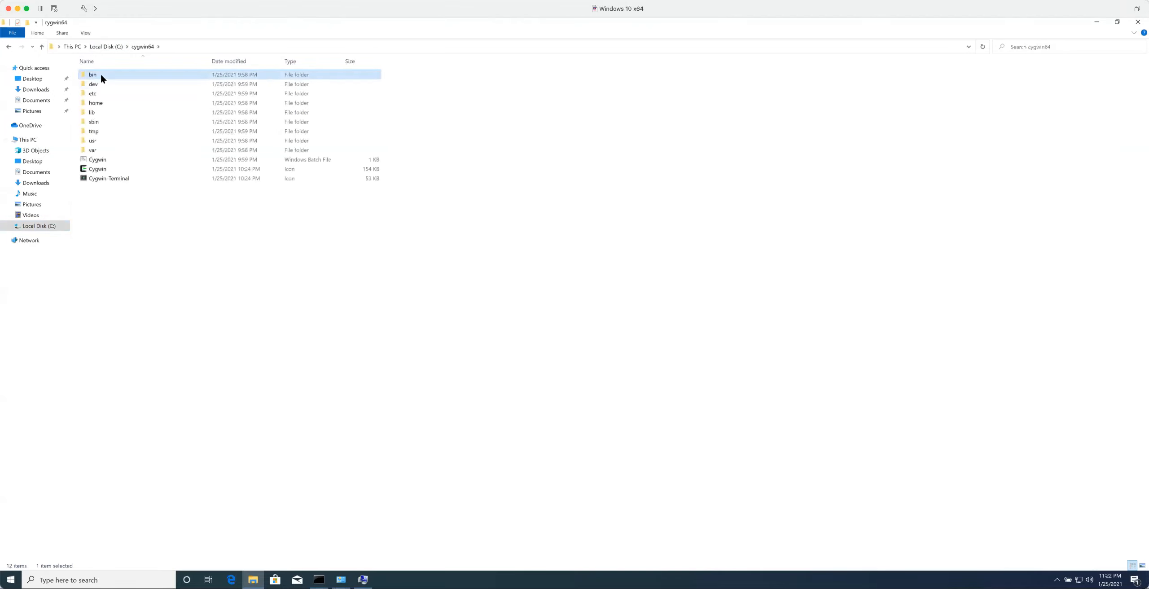
scroll(158, 215, down, 5)
scroll(156, 218, down, 20)
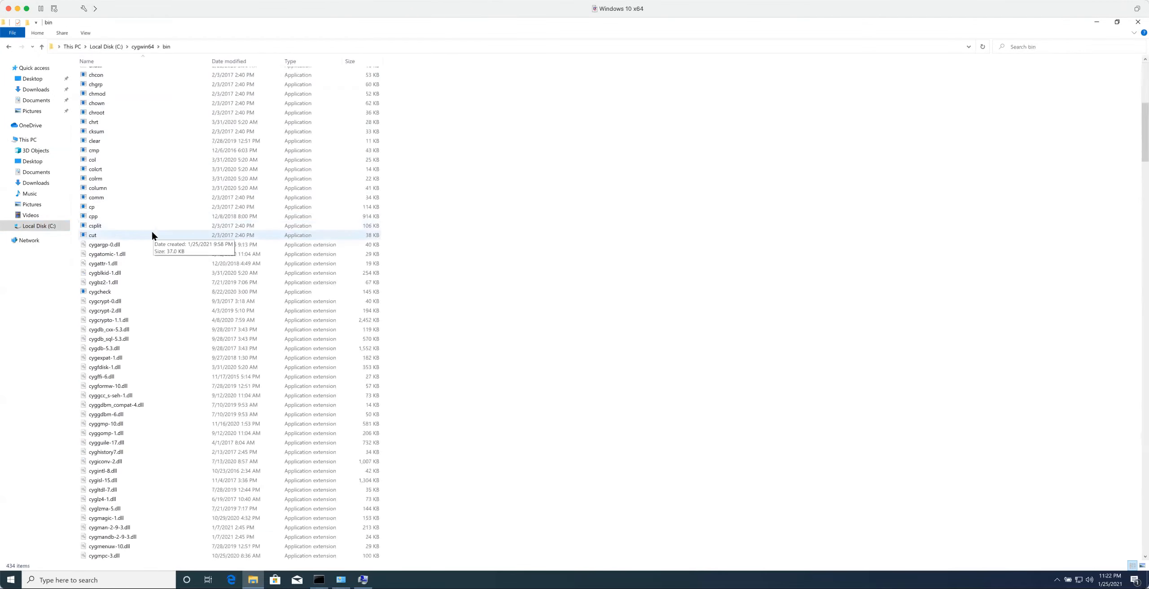
scroll(146, 314, down, 14)
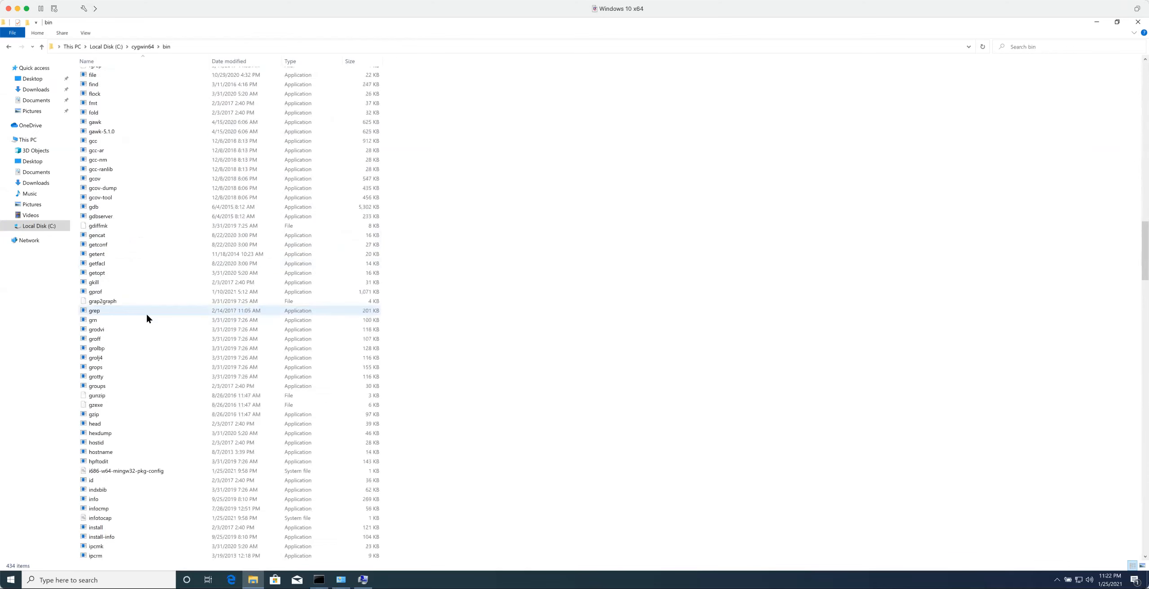
scroll(119, 250, up, 3)
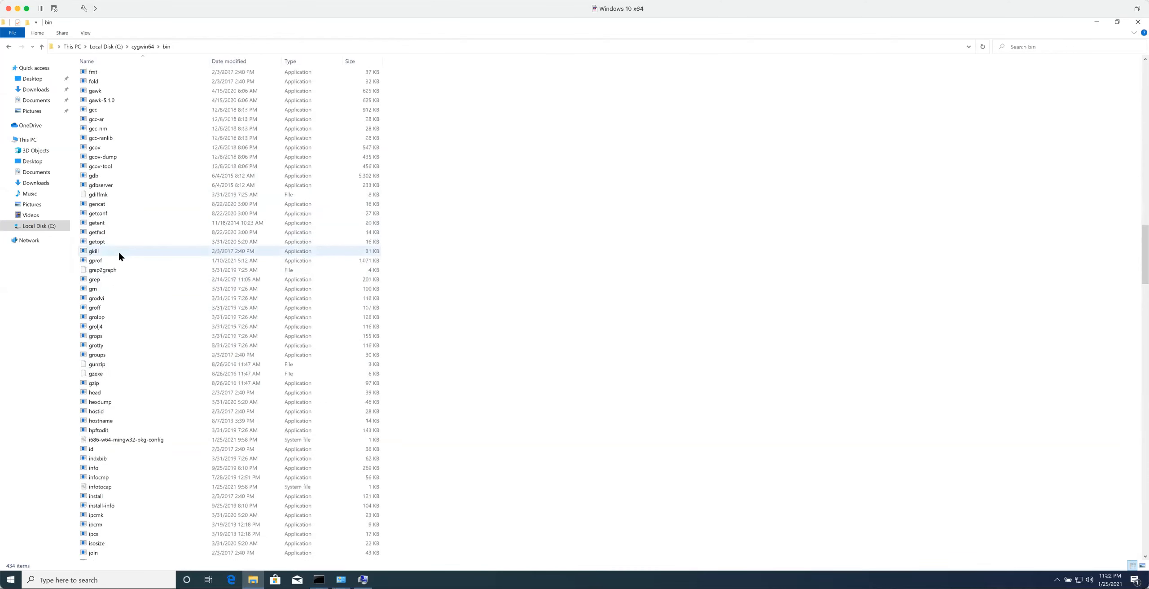
click(117, 138)
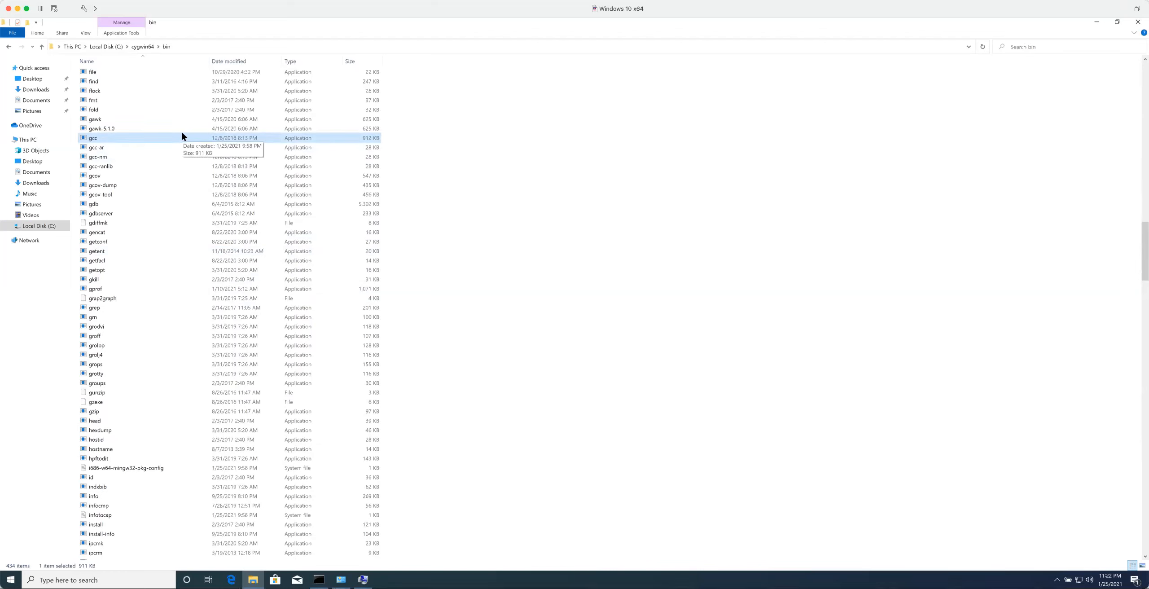
Step: Copy the full path of the open bin folder, C:\cygwin64\bin
click(178, 47)
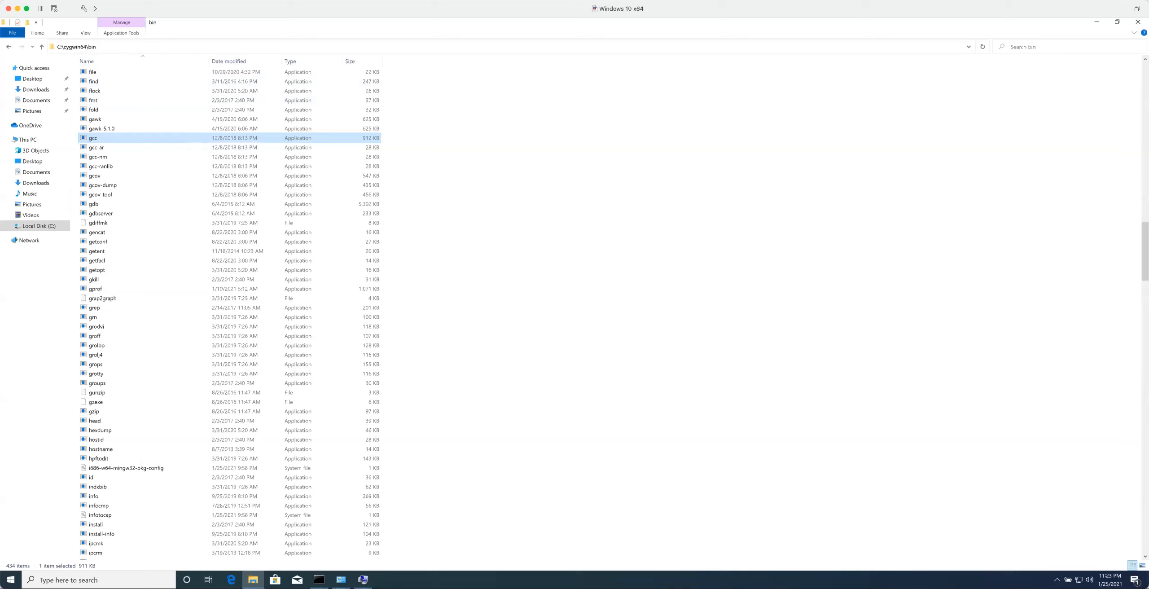
click(104, 47)
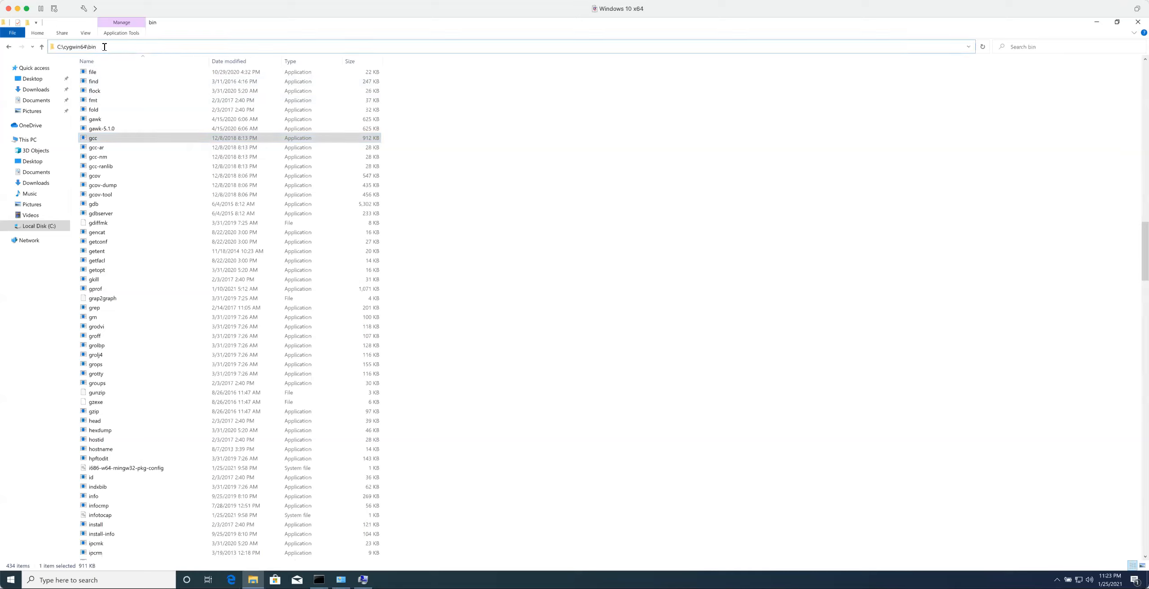
drag(104, 47, 59, 48)
key(ctrl+c)
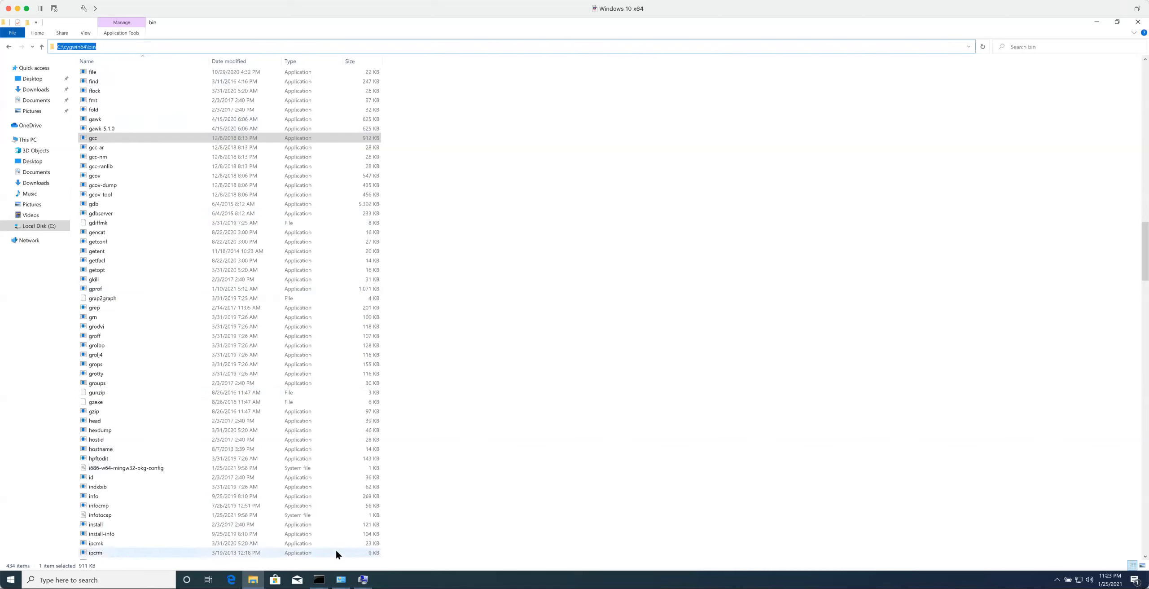
Step: Close the System and File Explorer windows and return to editing the Path environment variable
click(341, 578)
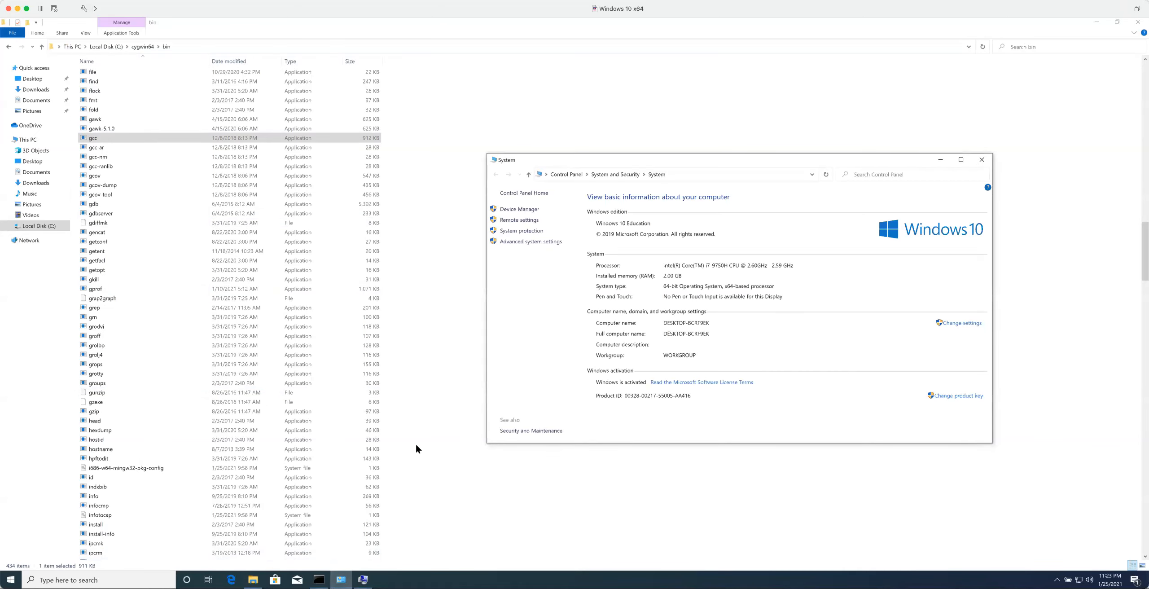
key(super+Tab)
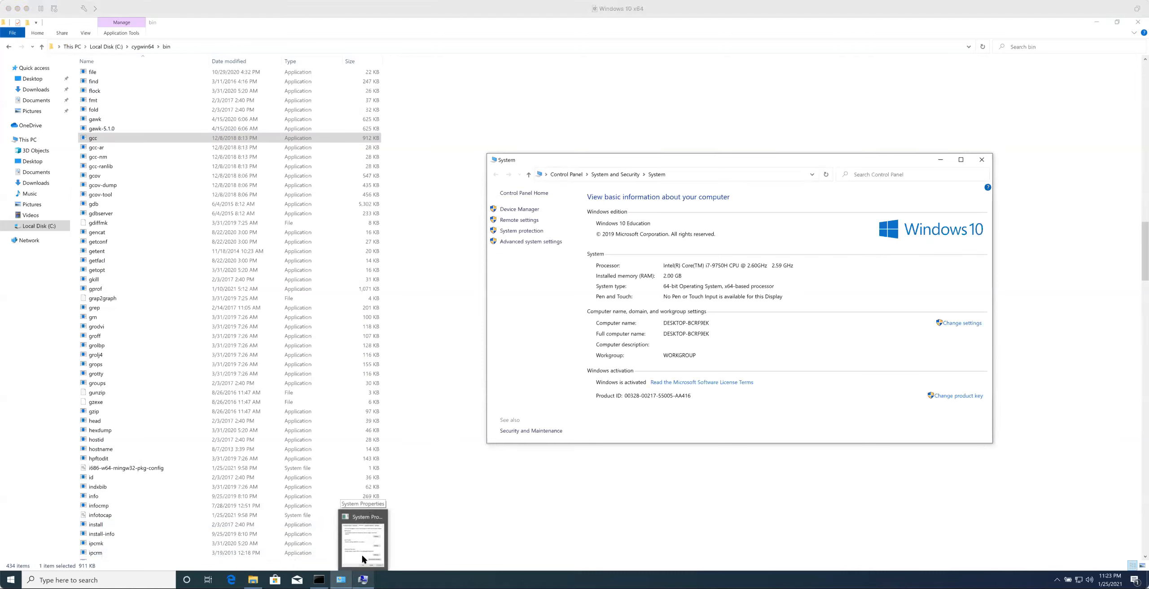
click(366, 574)
drag(710, 157, 583, 155)
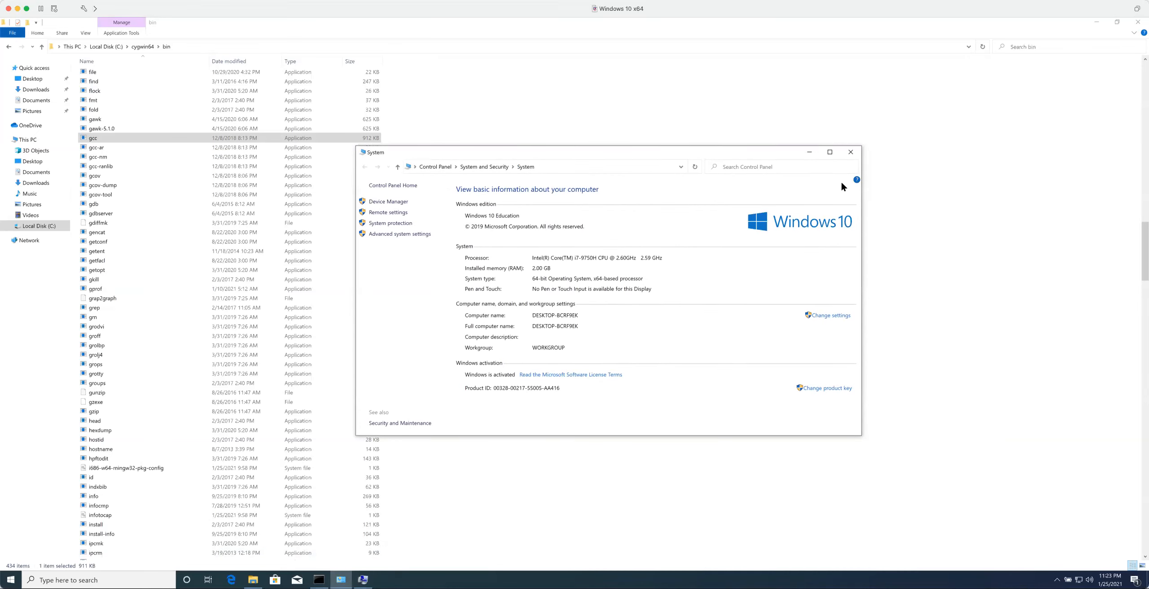
click(850, 154)
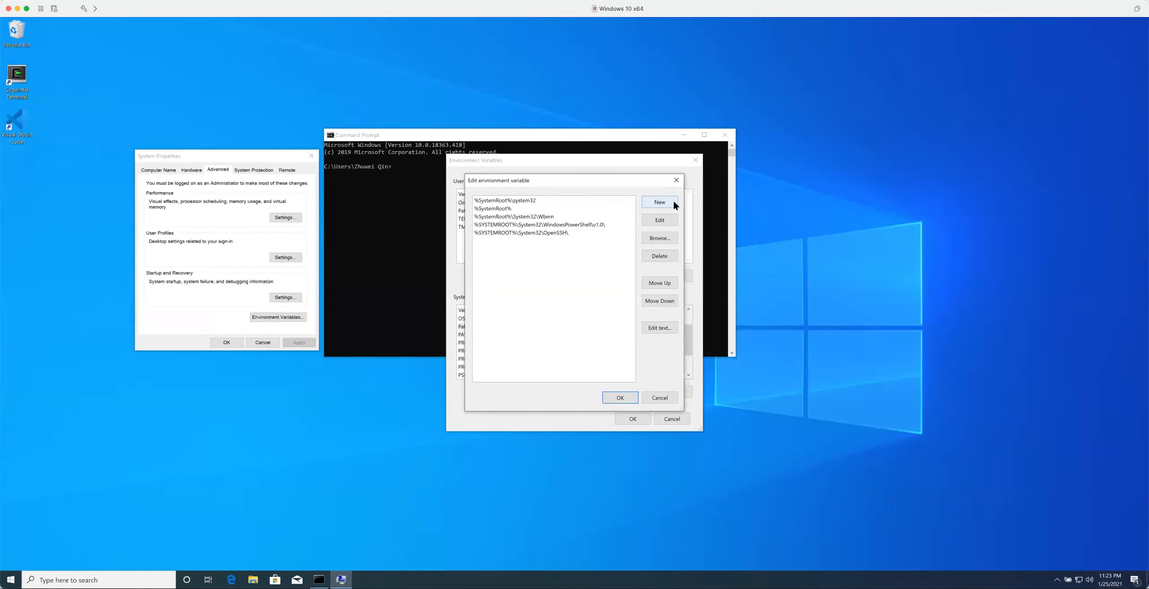
Step: Add C:\cygwin64\bin as a new Path entry and confirm all the open system dialogs
click(658, 203)
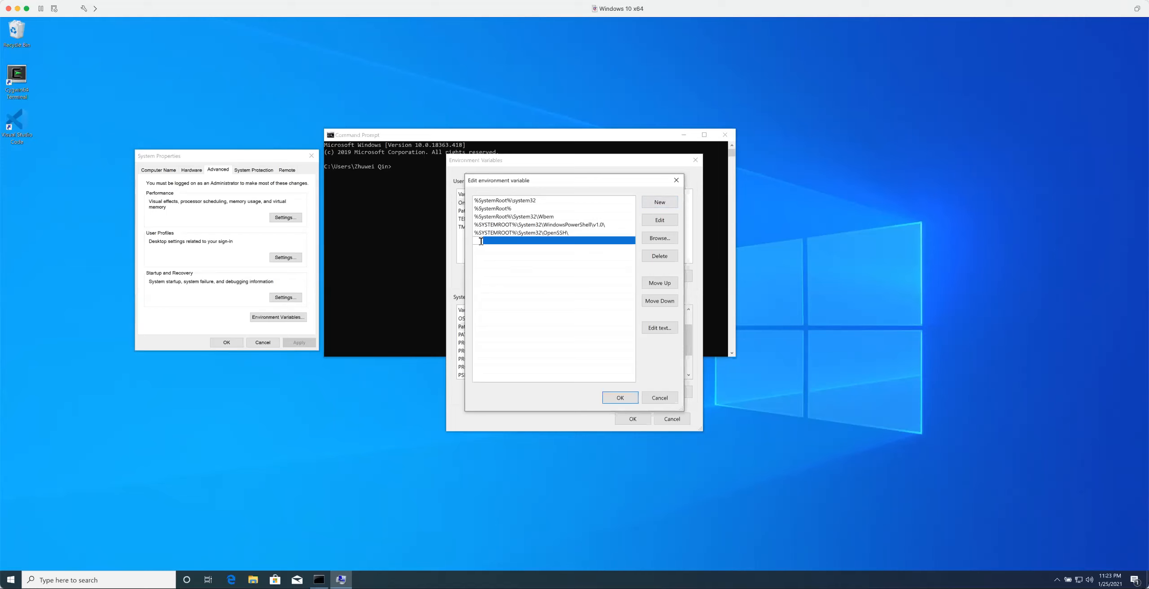
key(ctrl+v)
click(617, 397)
click(632, 419)
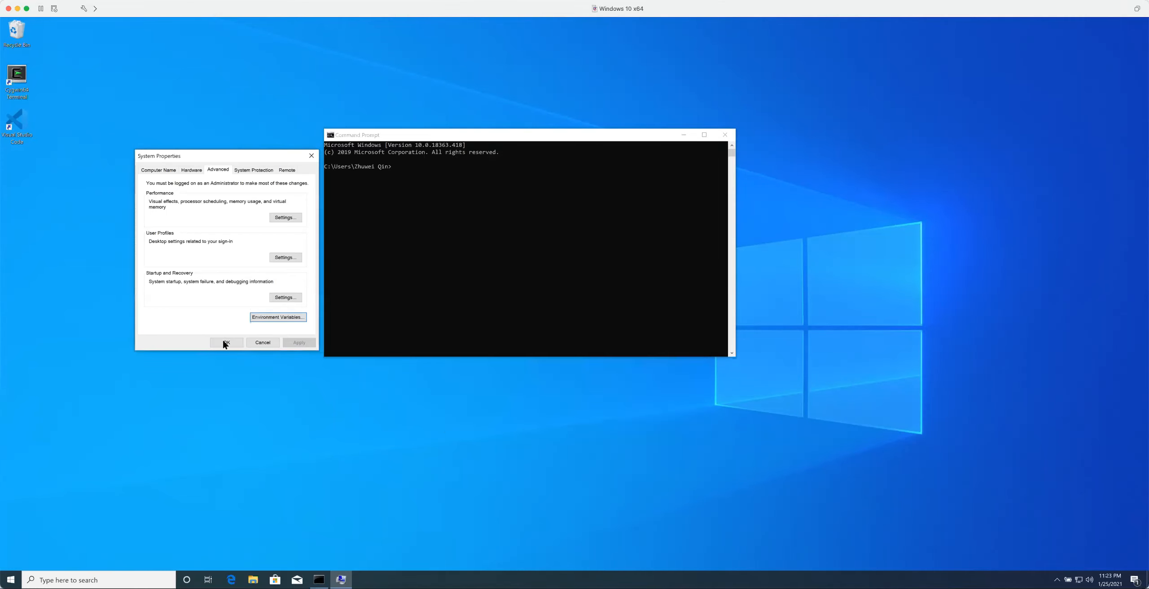
click(226, 342)
Step: Check the Cygwin installation in Command Prompt by running cygcheck -c cygwin
click(463, 193)
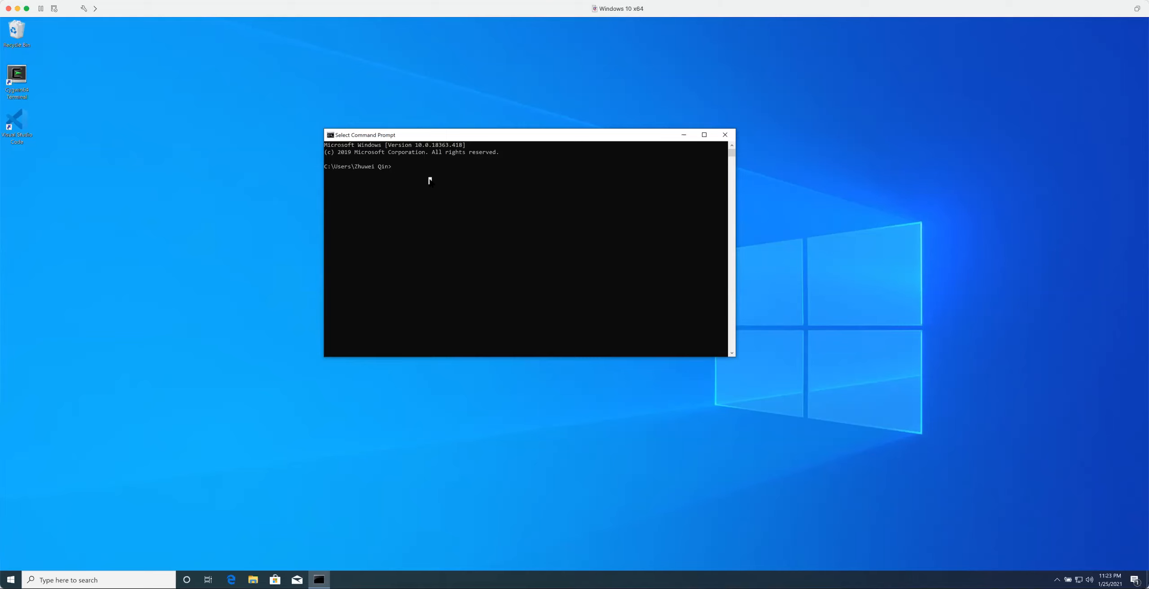
text(cygcheck -c cygwin)
key(Return)
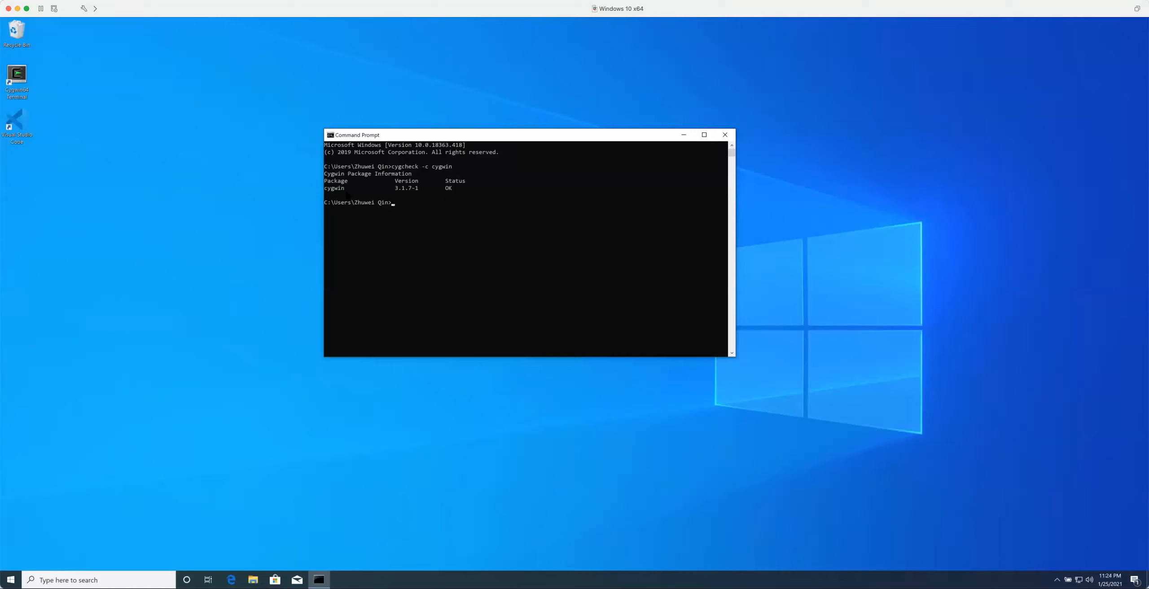
Step: Check the installed compiler by running gcc --version, then close Command Prompt
click(410, 202)
click(393, 203)
text(gcc)
key(Return)
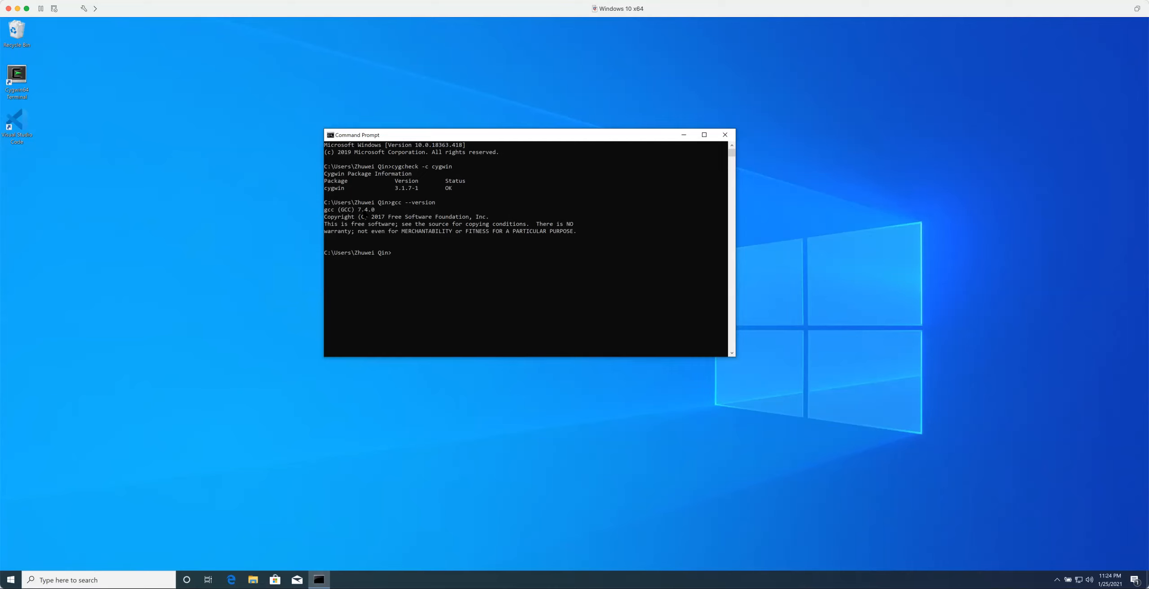
click(725, 135)
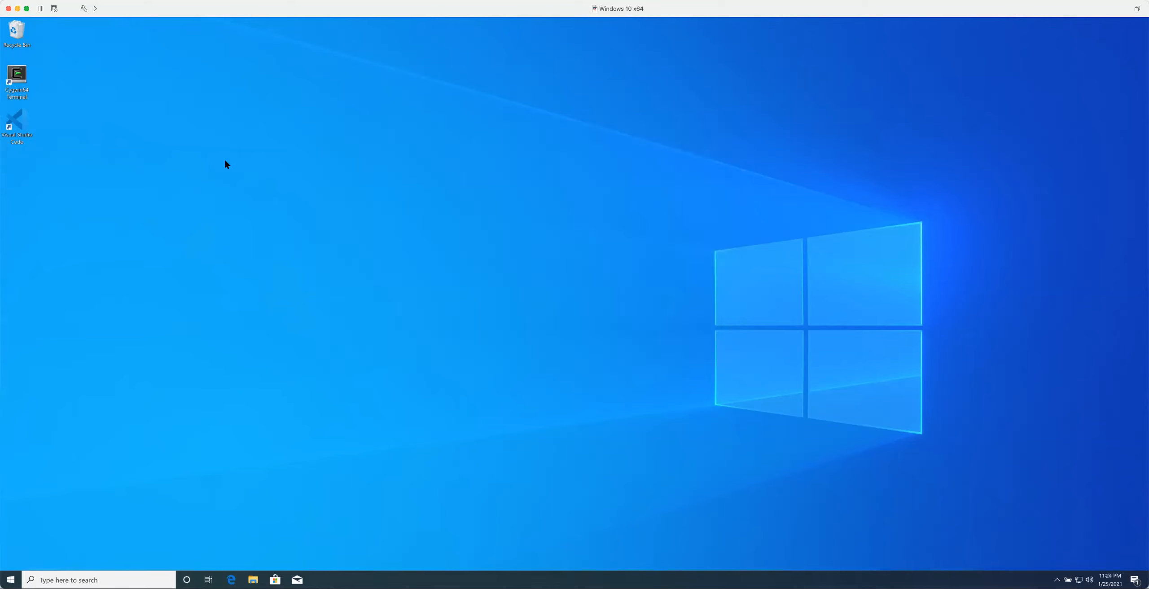
double_click(16, 38)
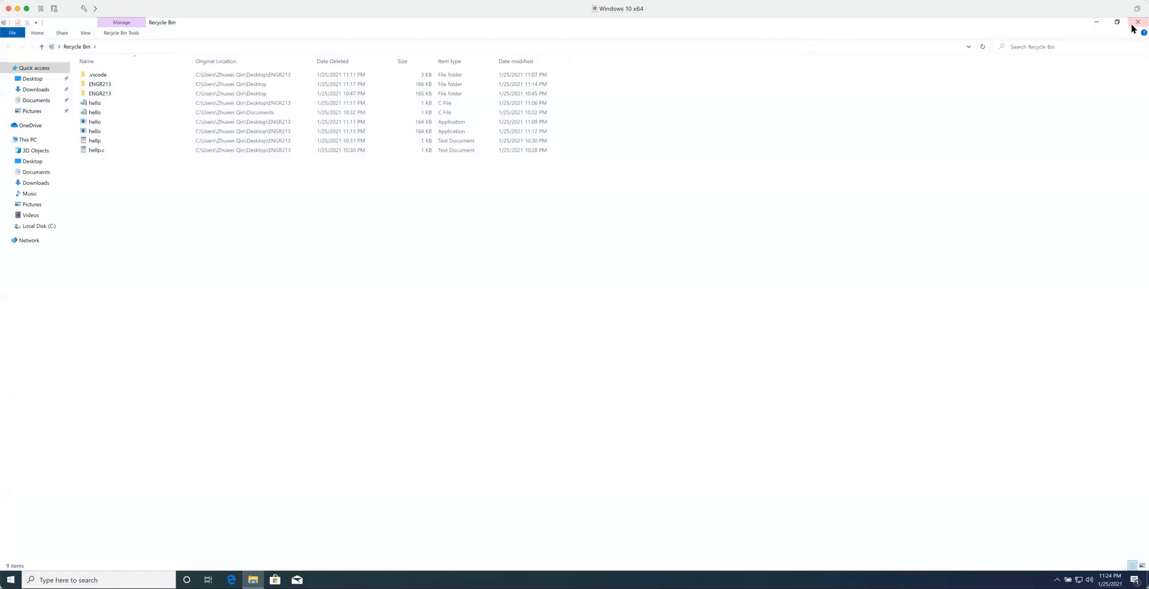
click(1138, 22)
click(32, 195)
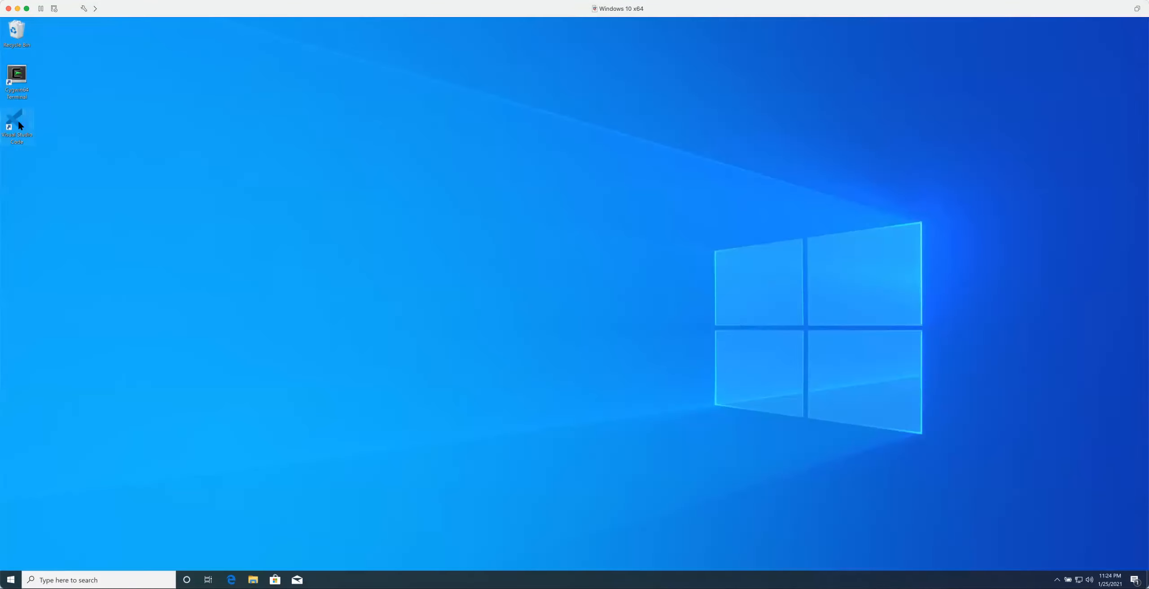
Step: Start the VSCodeUserSetup-x64-1.52.1 installer from Downloads, exit the setup at the license agreement and close File Explorer
click(254, 578)
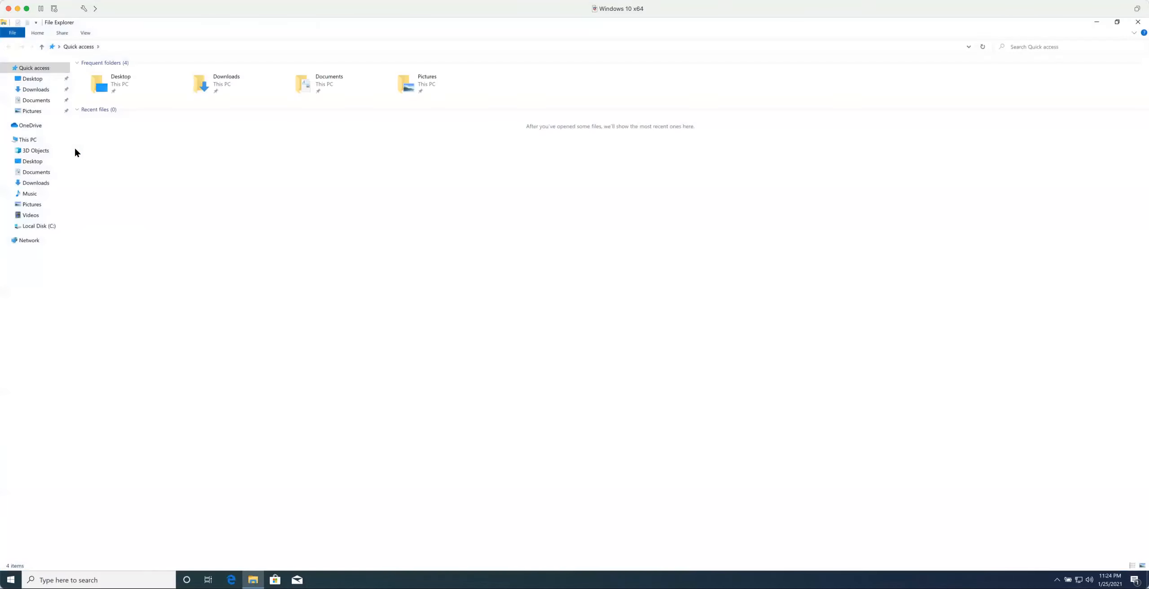
click(33, 89)
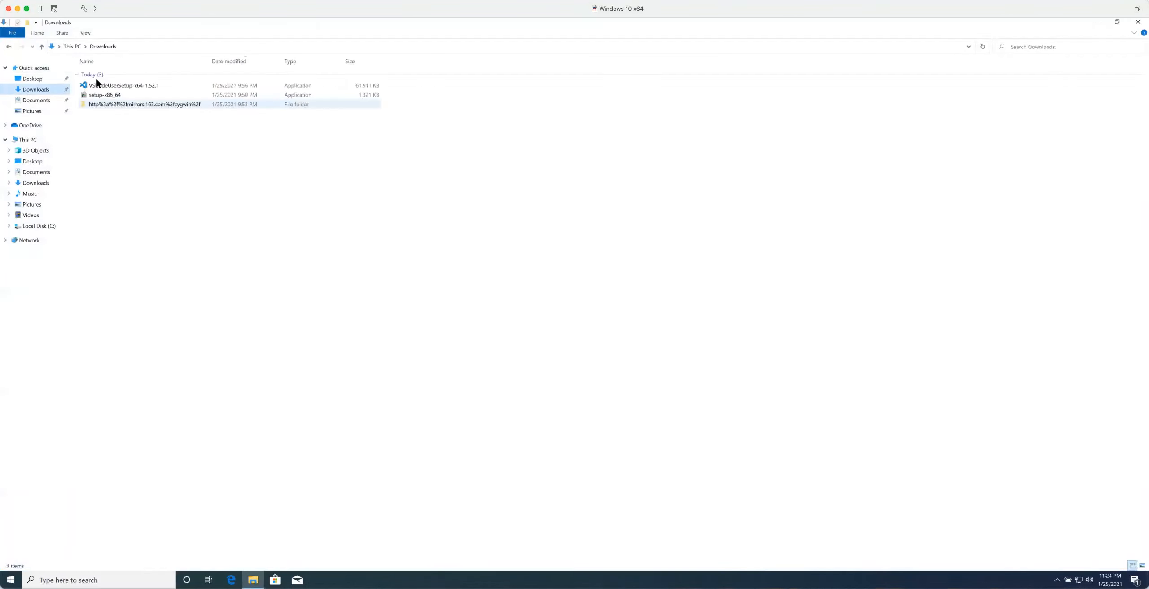
double_click(119, 86)
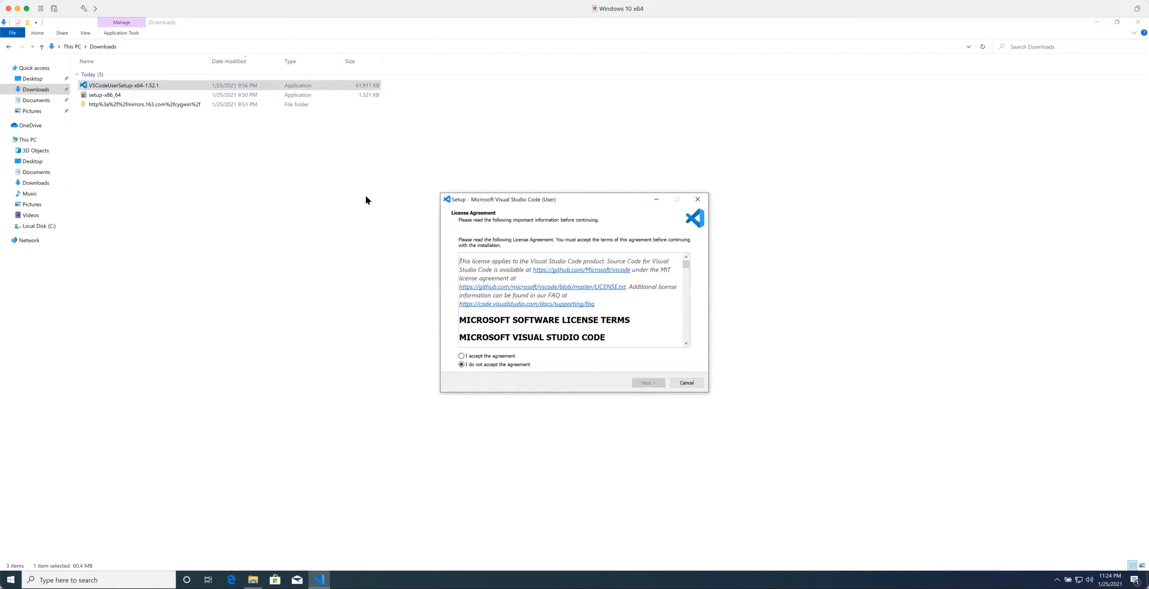
click(698, 200)
click(611, 344)
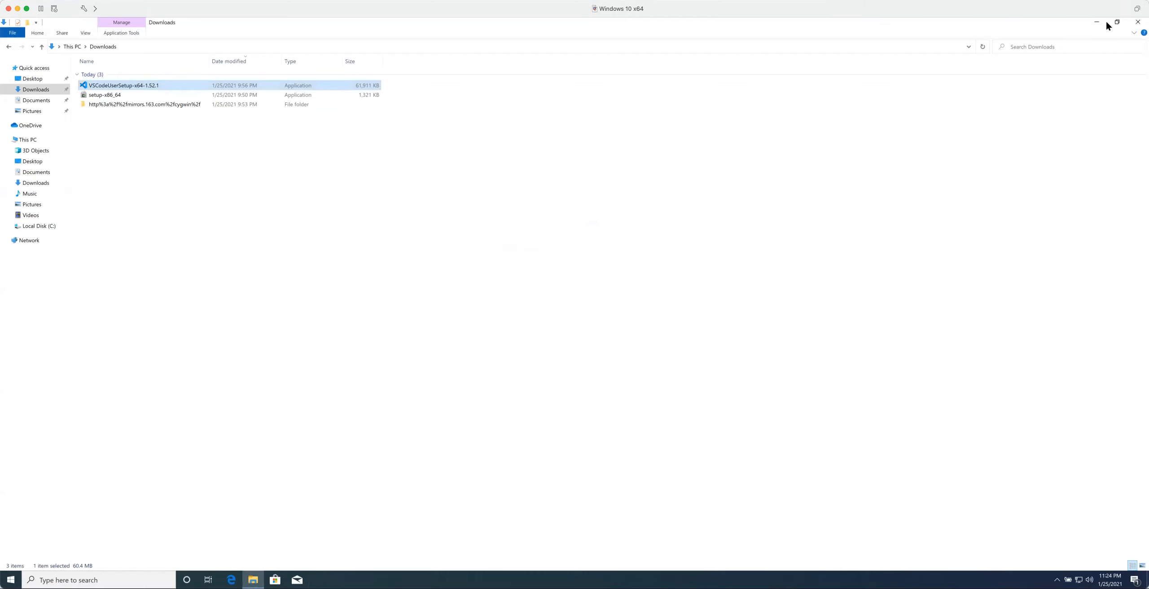
click(1138, 22)
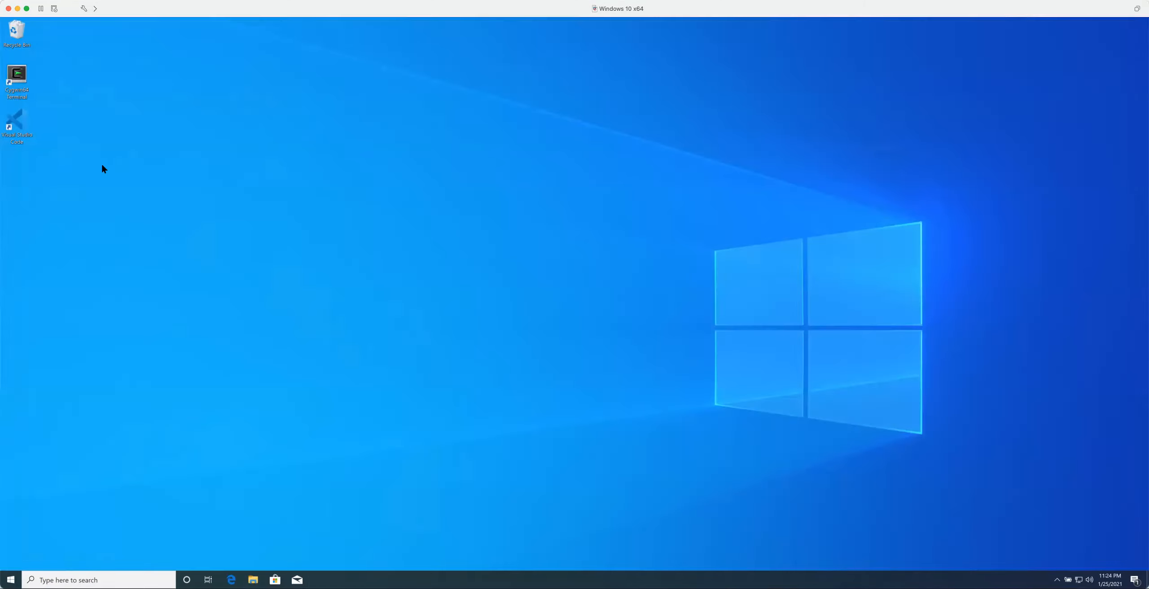
Step: Open Visual Studio Code from the desktop shortcut and move its window away from the desktop icons
double_click(17, 119)
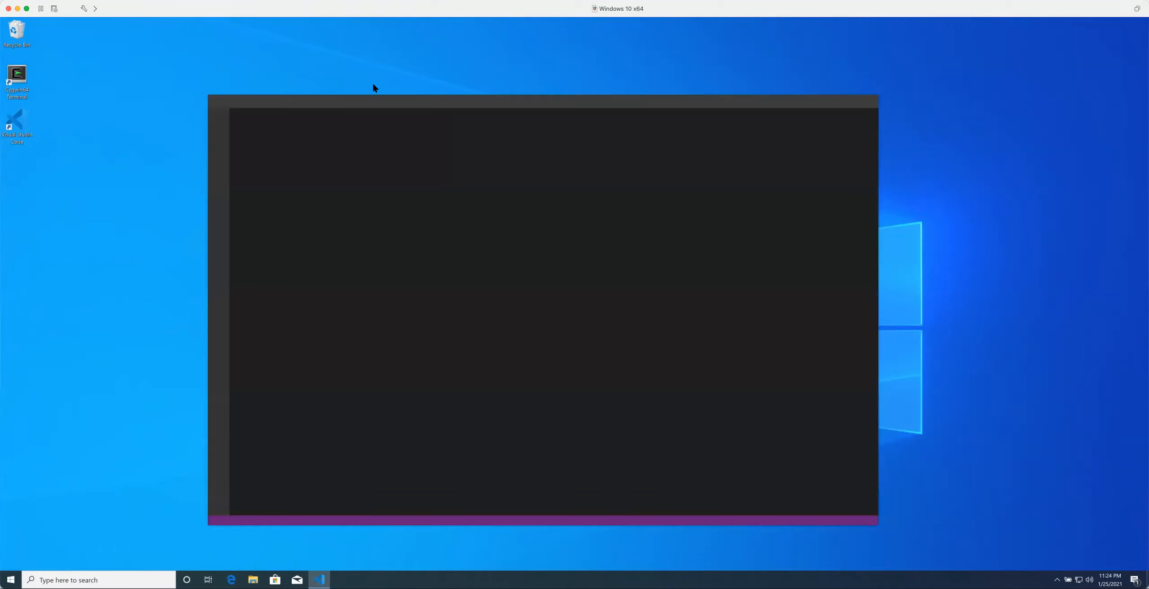
drag(366, 101, 467, 74)
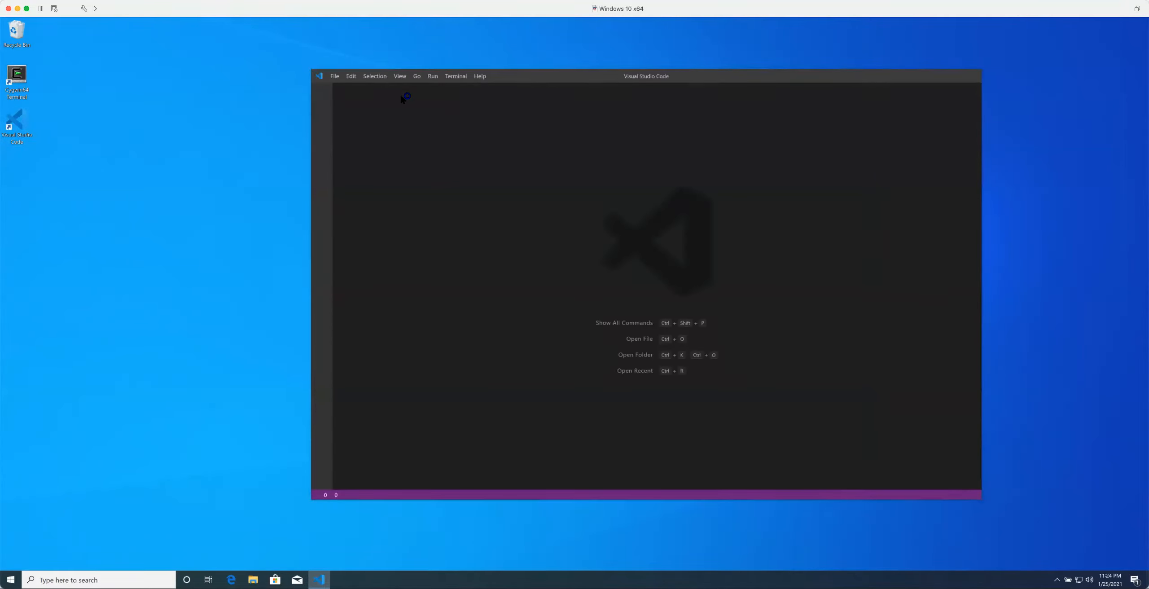
click(73, 184)
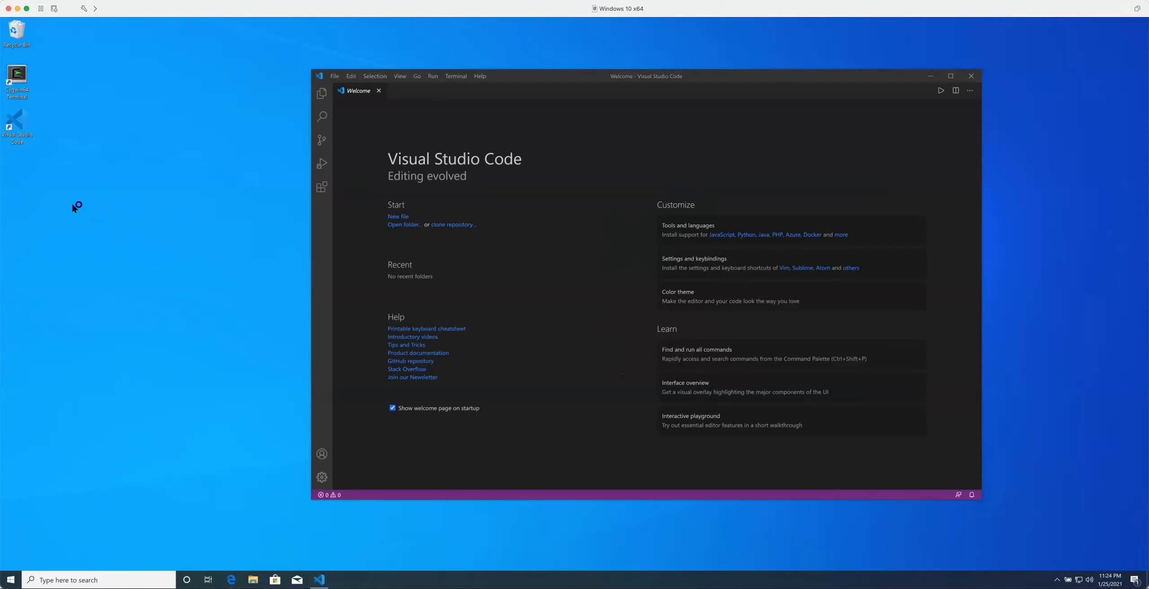
Step: Create a folder named ENGR213 on the desktop and place it below the Visual Studio Code shortcut
right_click(25, 184)
mouse_move(45, 191)
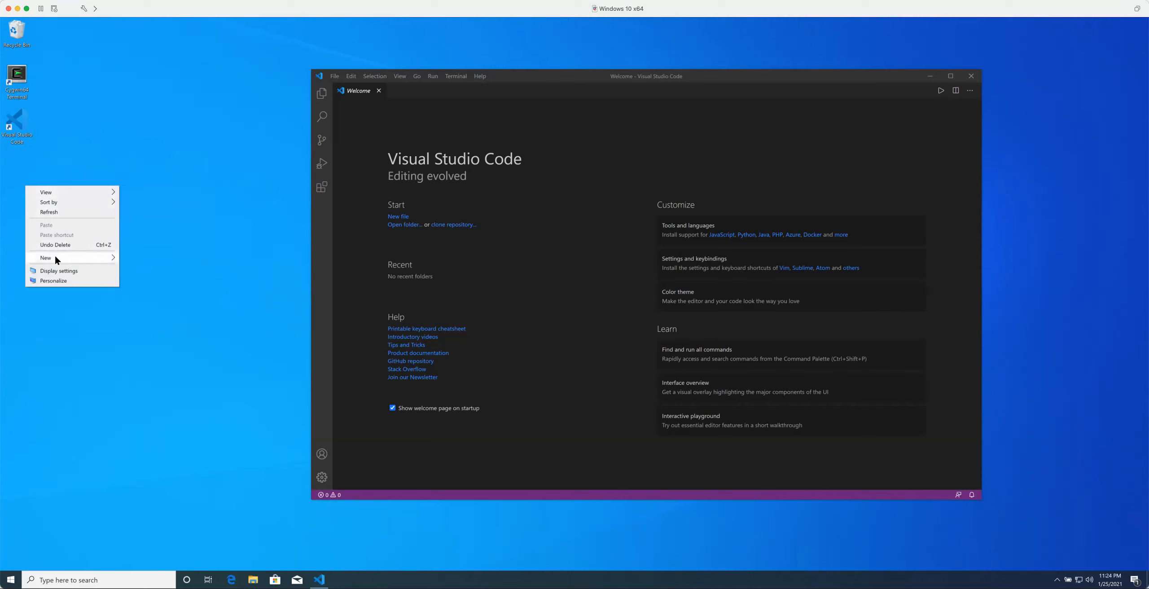
mouse_move(54, 254)
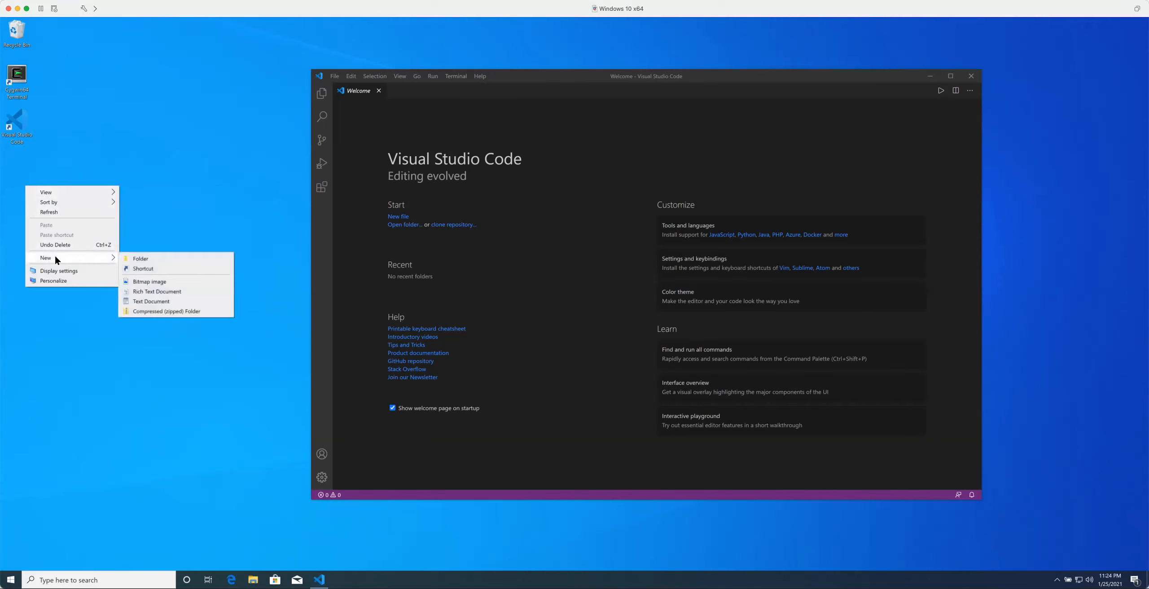
click(142, 259)
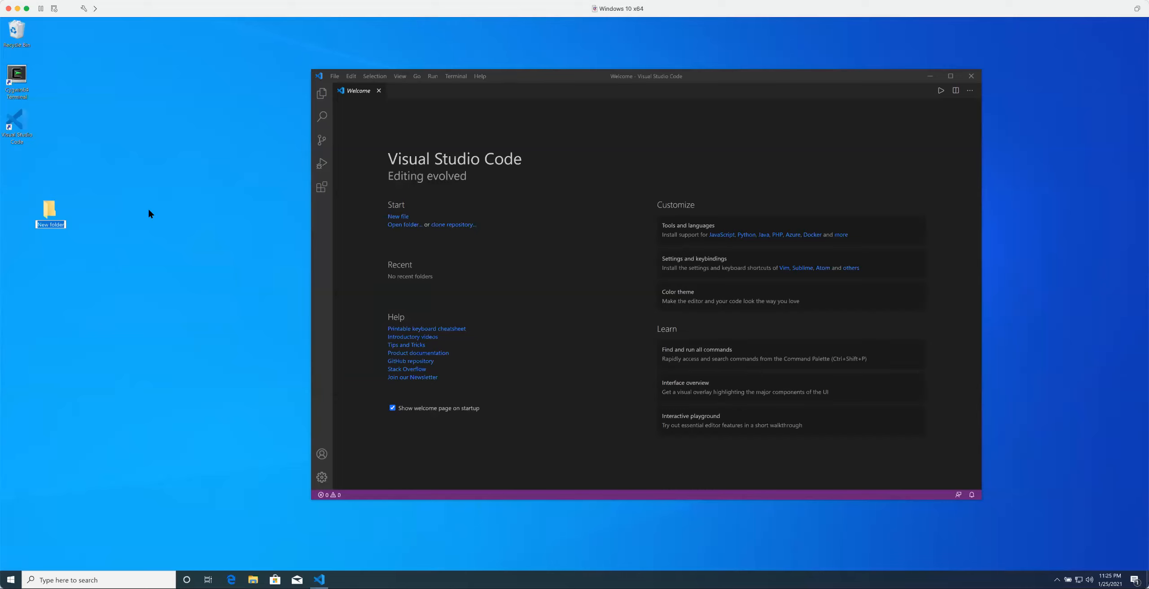
text(ENGG)
key(BackSpace)
text(R213)
key(Return)
drag(25, 178, 25, 178)
Step: Open the ENGR213 folder from the Desktop as the Visual Studio Code workspace
click(359, 151)
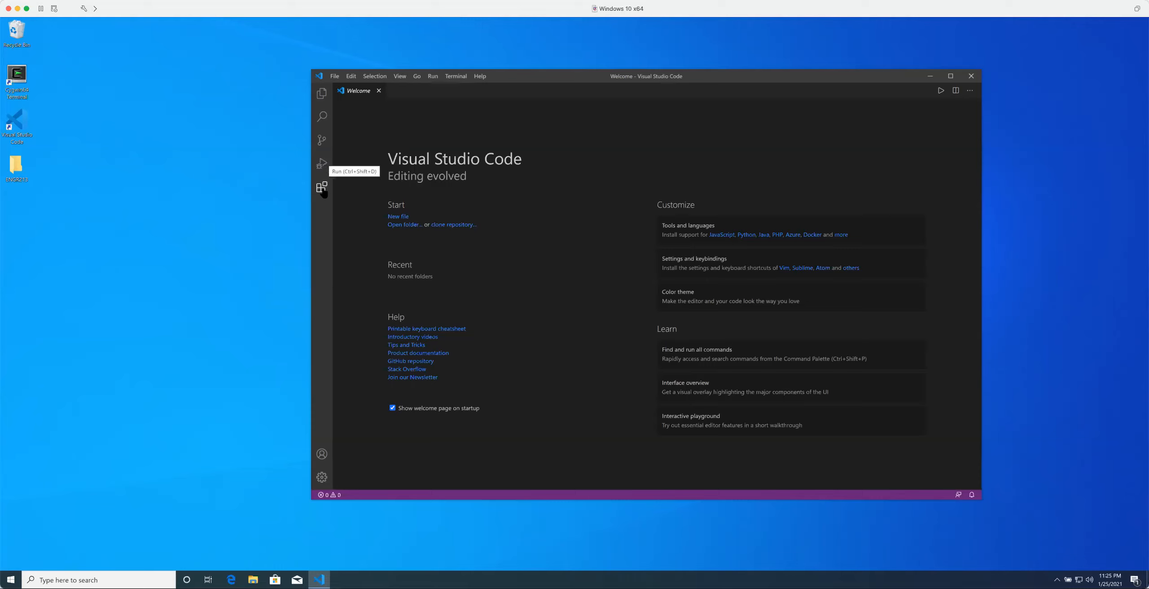
click(404, 225)
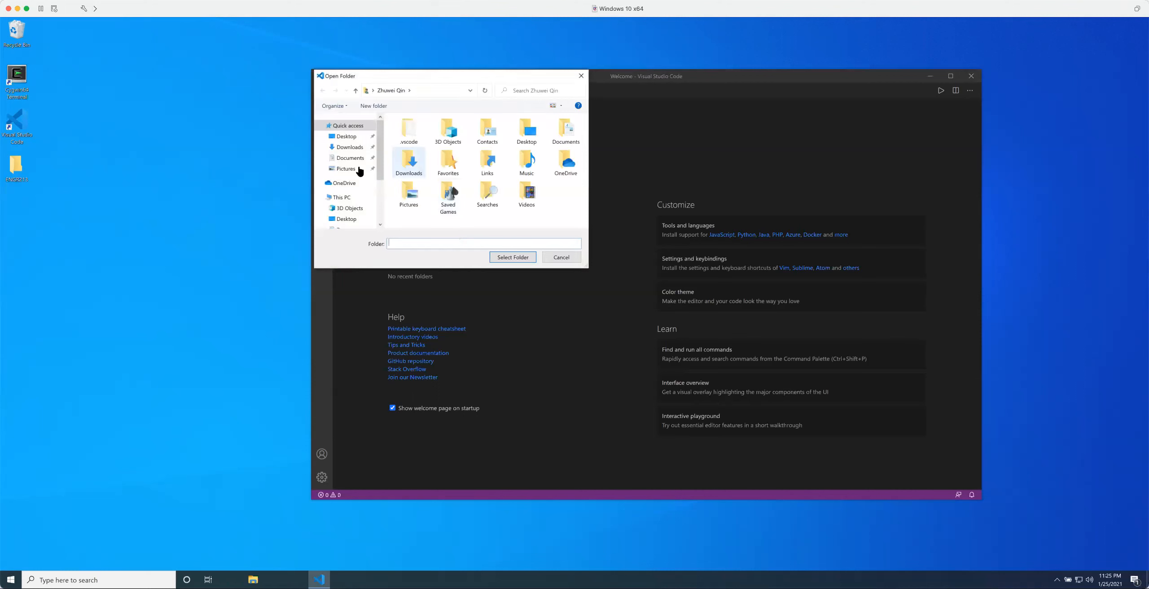
scroll(353, 198, down, 1)
click(350, 191)
double_click(406, 131)
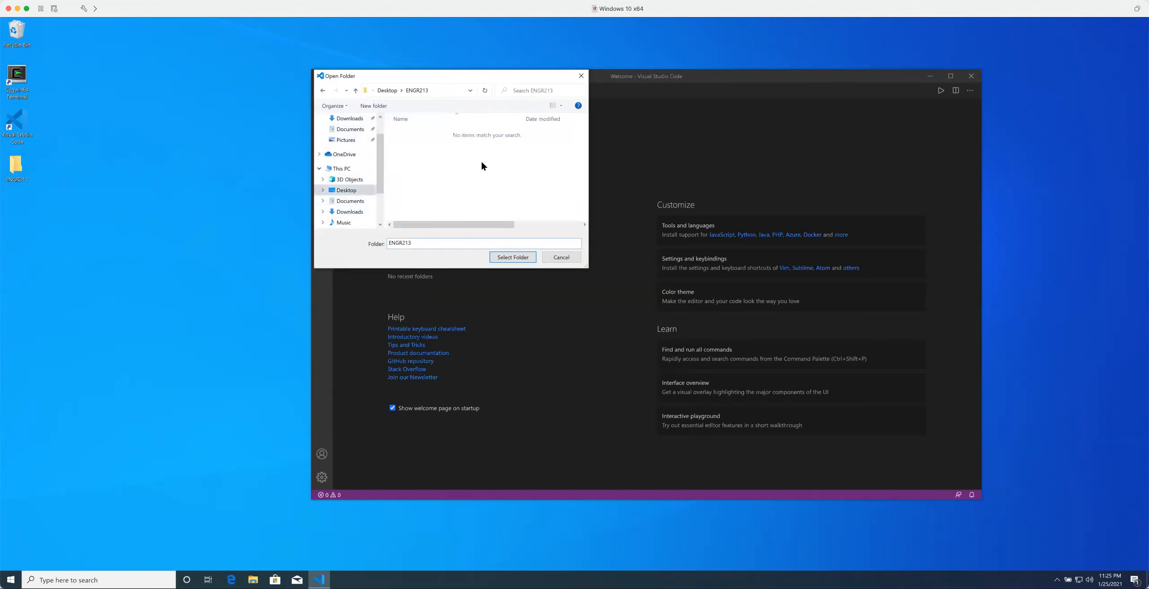
click(510, 256)
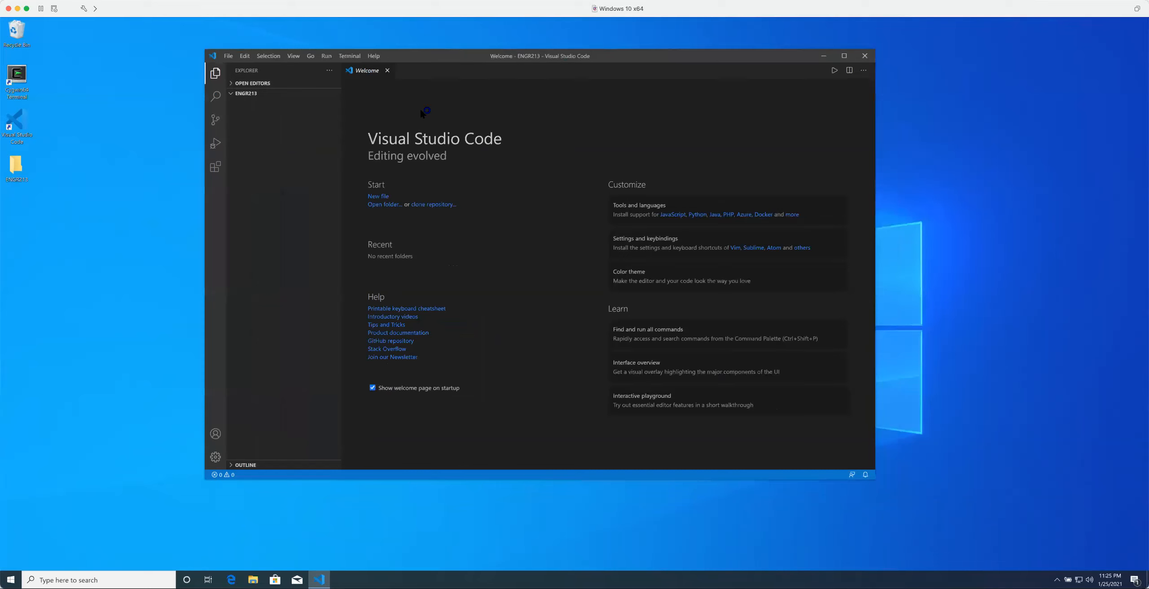
Step: Search the extension marketplace for c/c++ and check the details of Microsoft's C/C++ extension, then close them
click(215, 170)
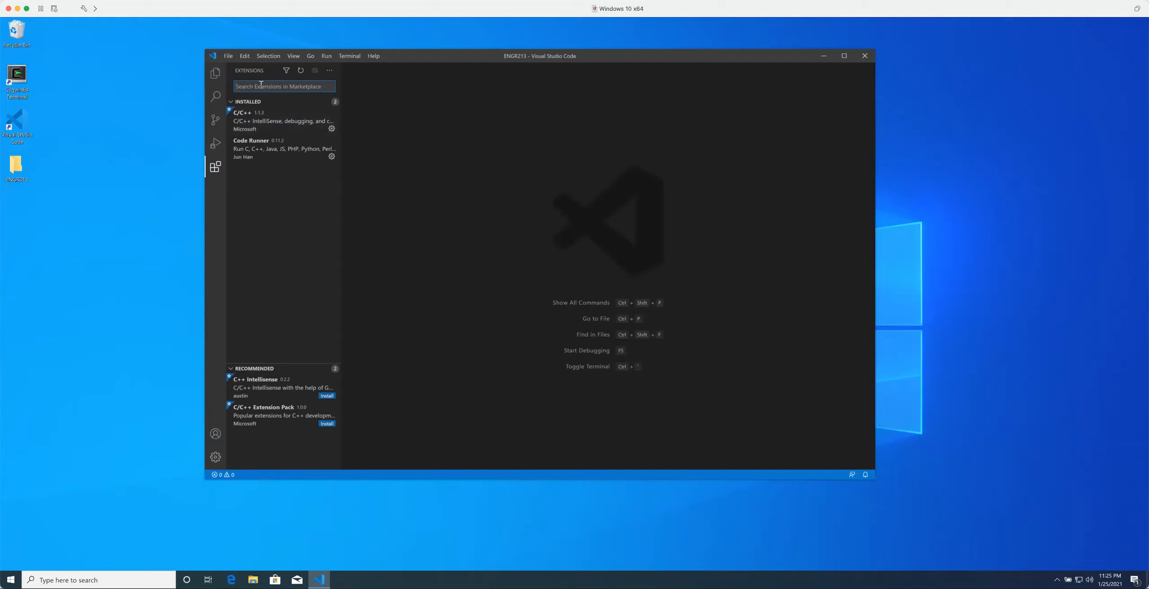
text(c/)
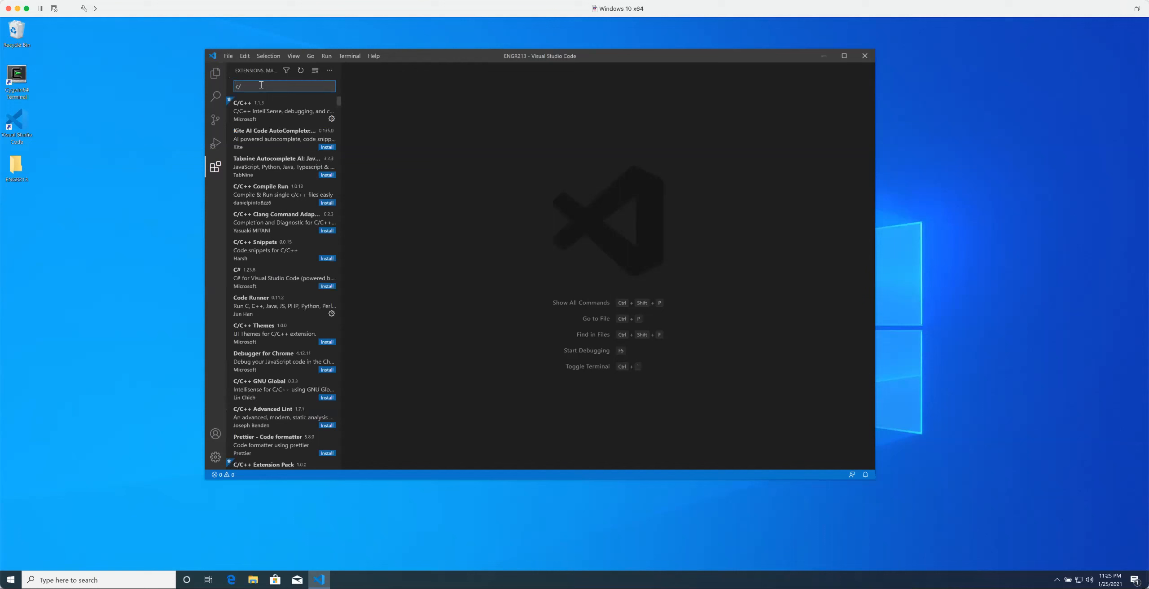
text(c++)
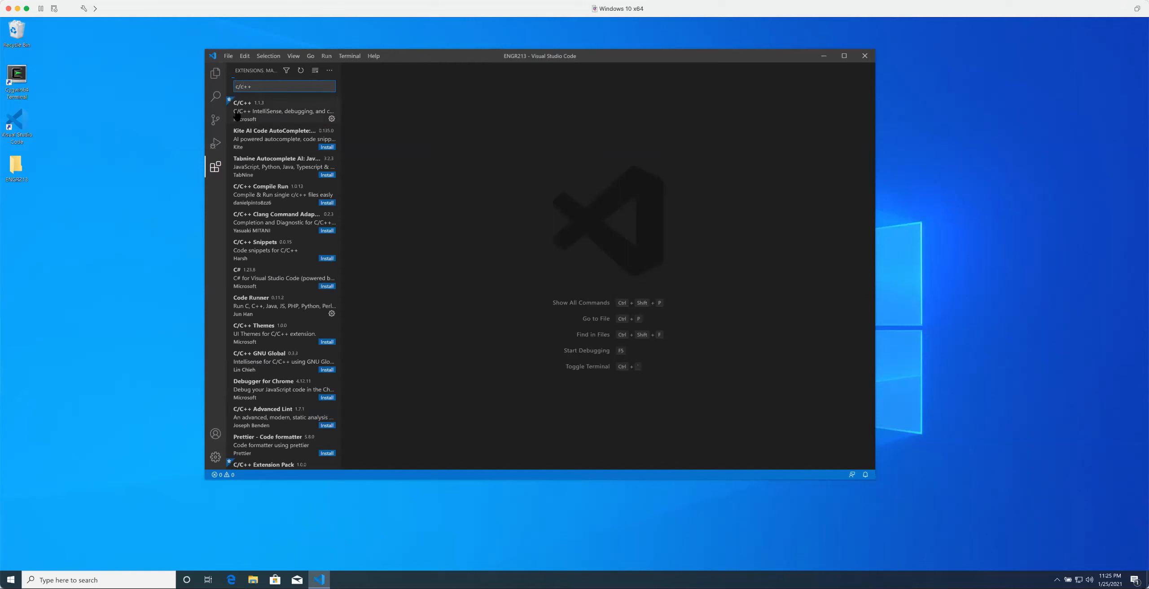
click(263, 109)
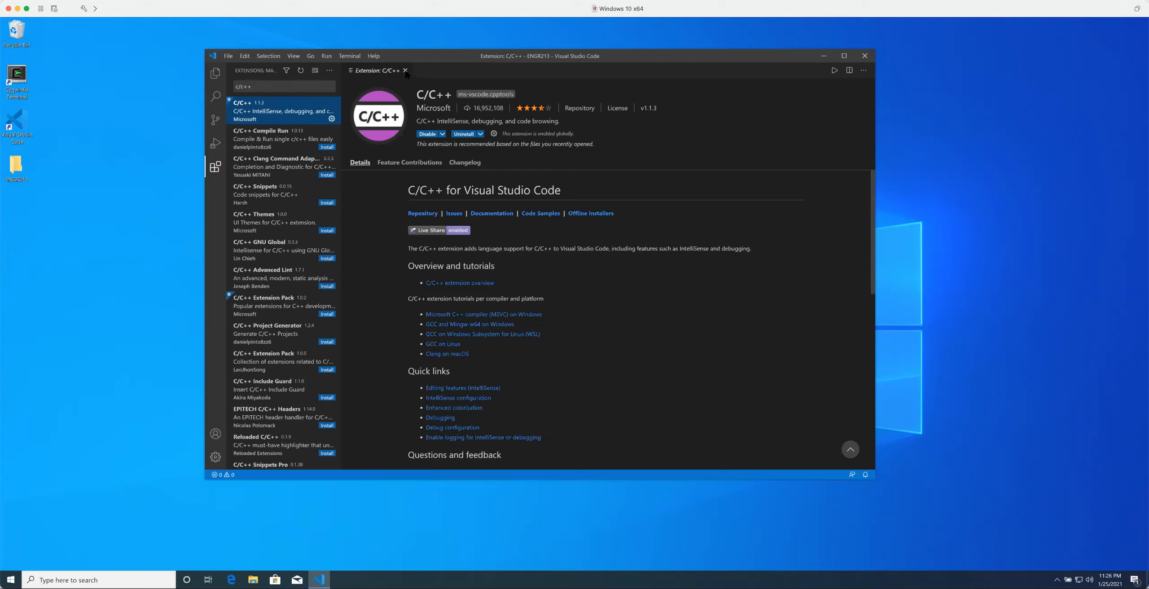
click(405, 71)
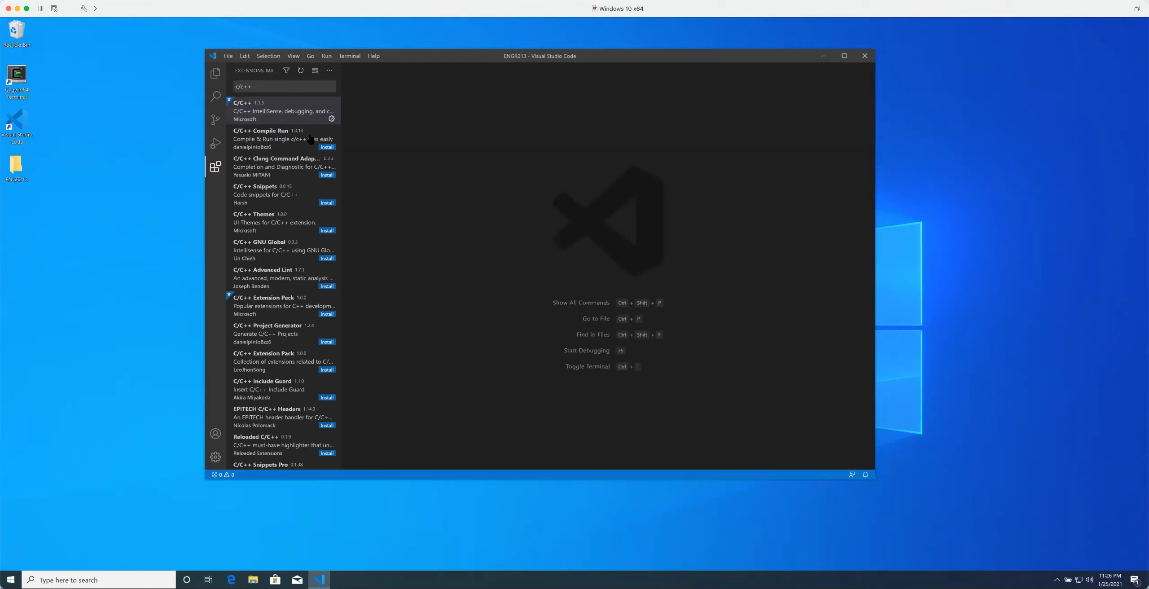
Step: Return to the file explorer, run C/C++: Edit Configurations (UI) and postpone the Insiders update with Ask Me Later
click(216, 73)
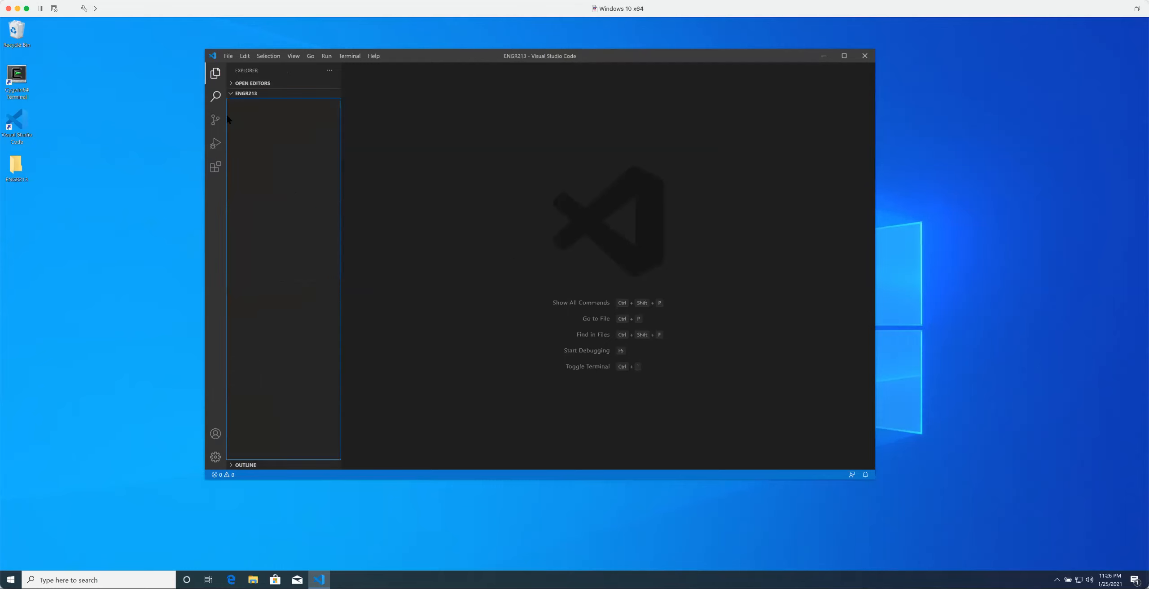
click(524, 163)
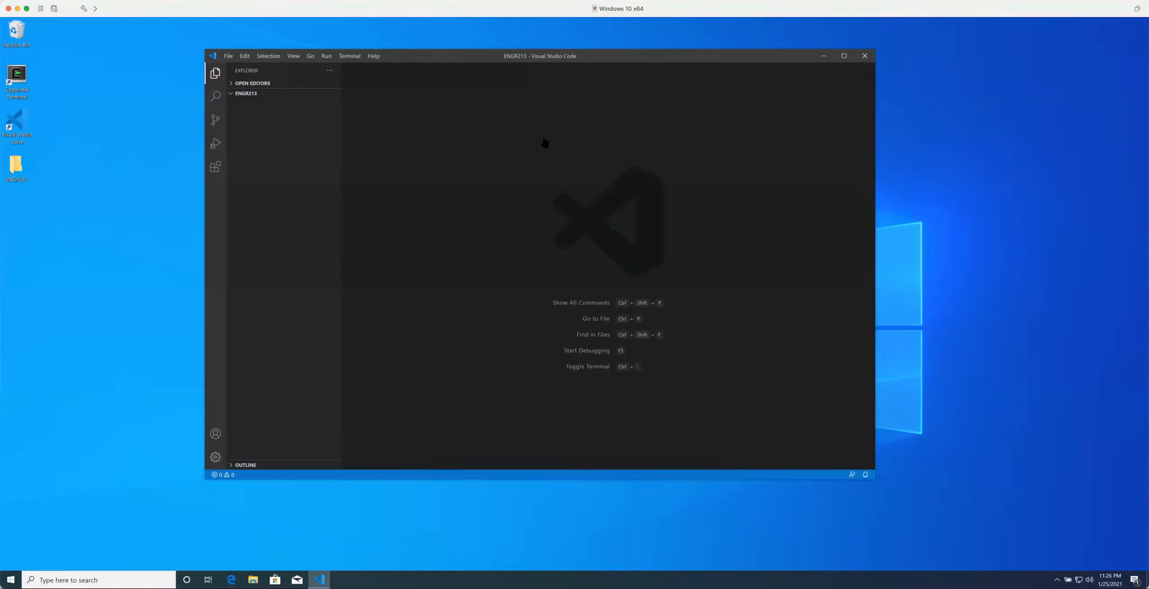
key(ctrl+shift+p)
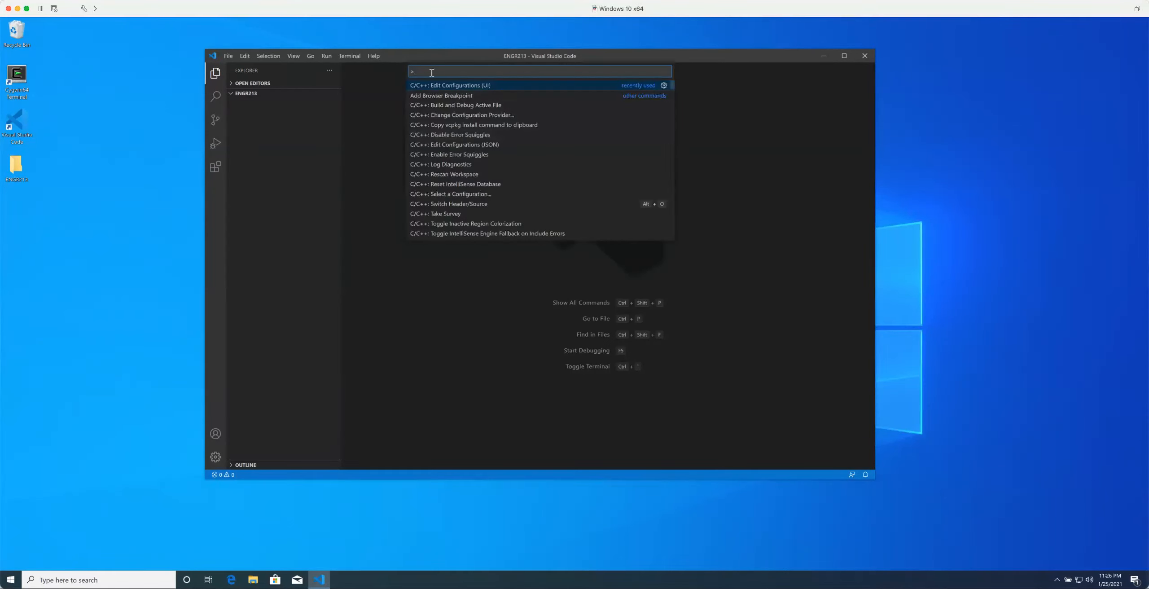
text(c/c++)
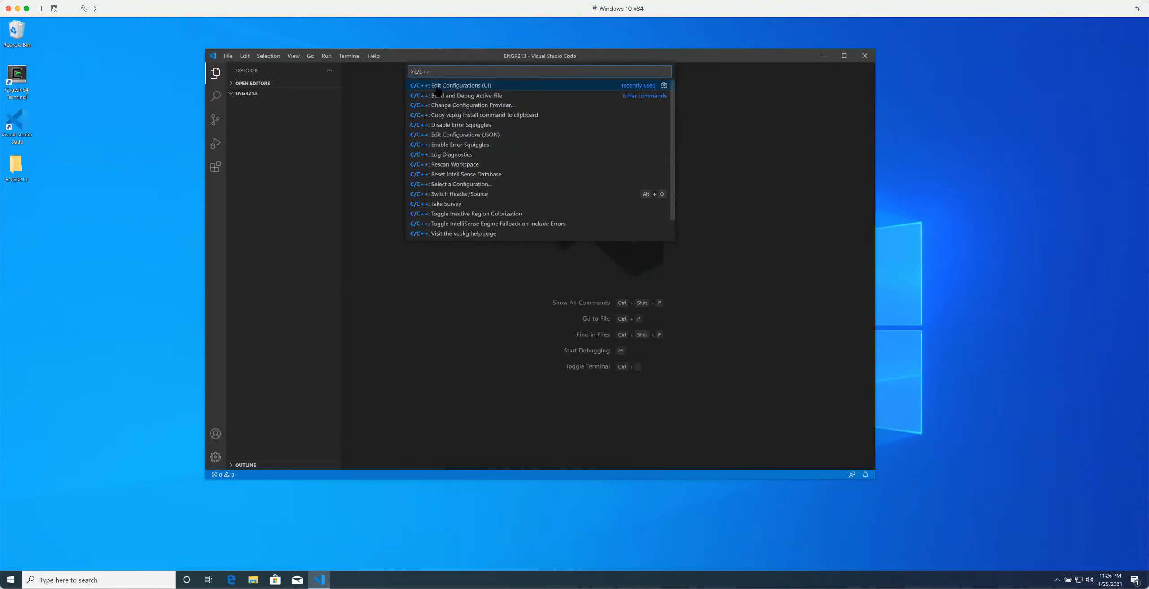
click(494, 87)
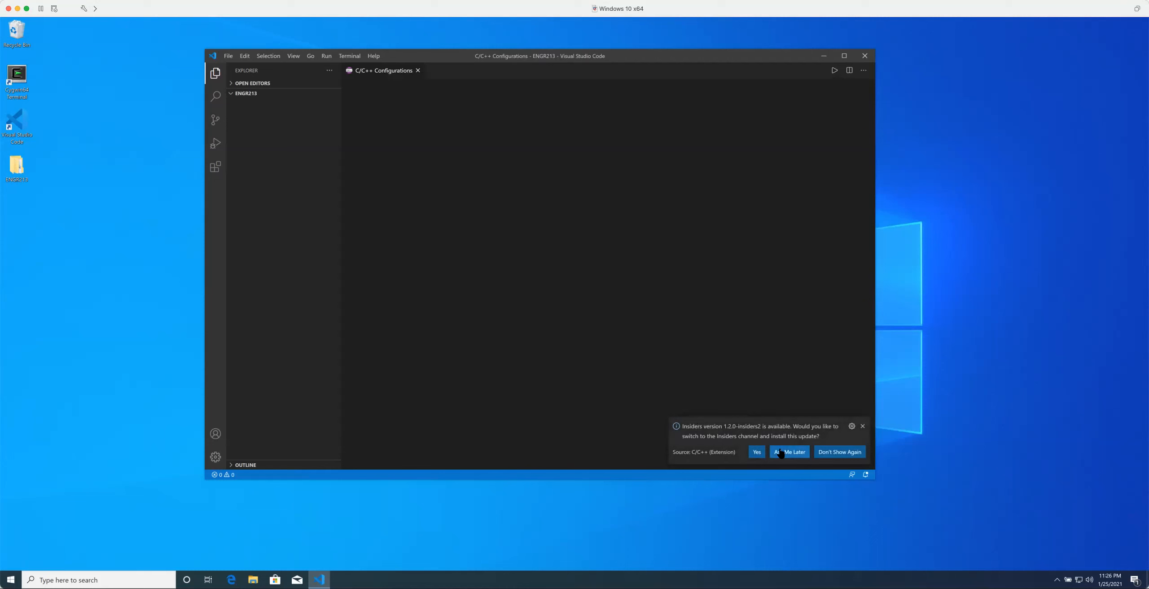
click(795, 453)
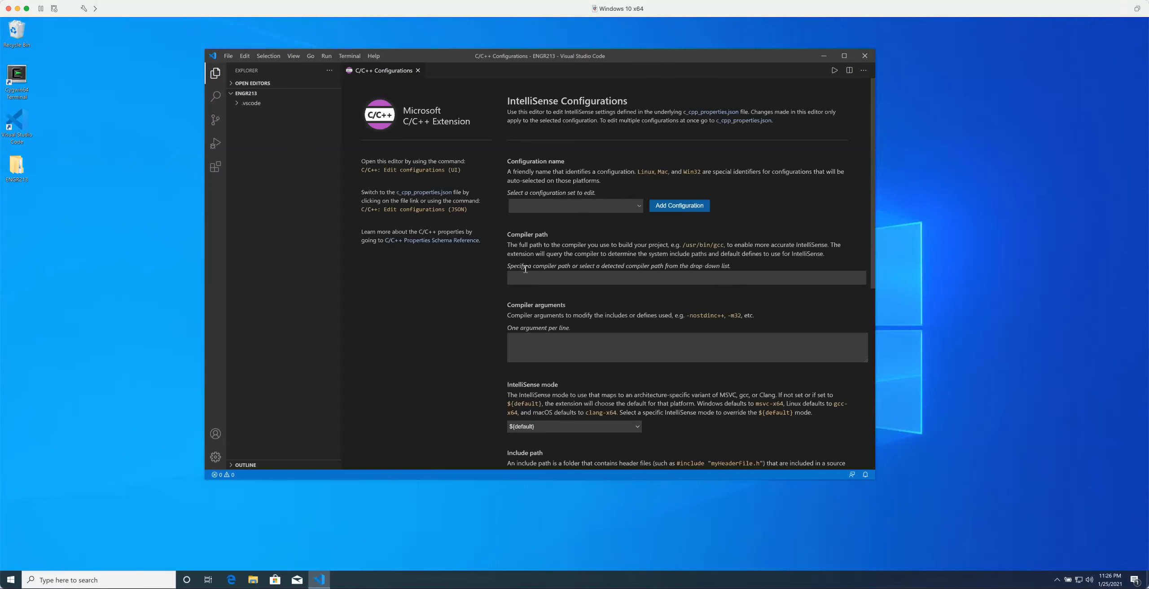
scroll(539, 270, down, 3)
scroll(586, 204, up, 3)
click(614, 204)
click(637, 207)
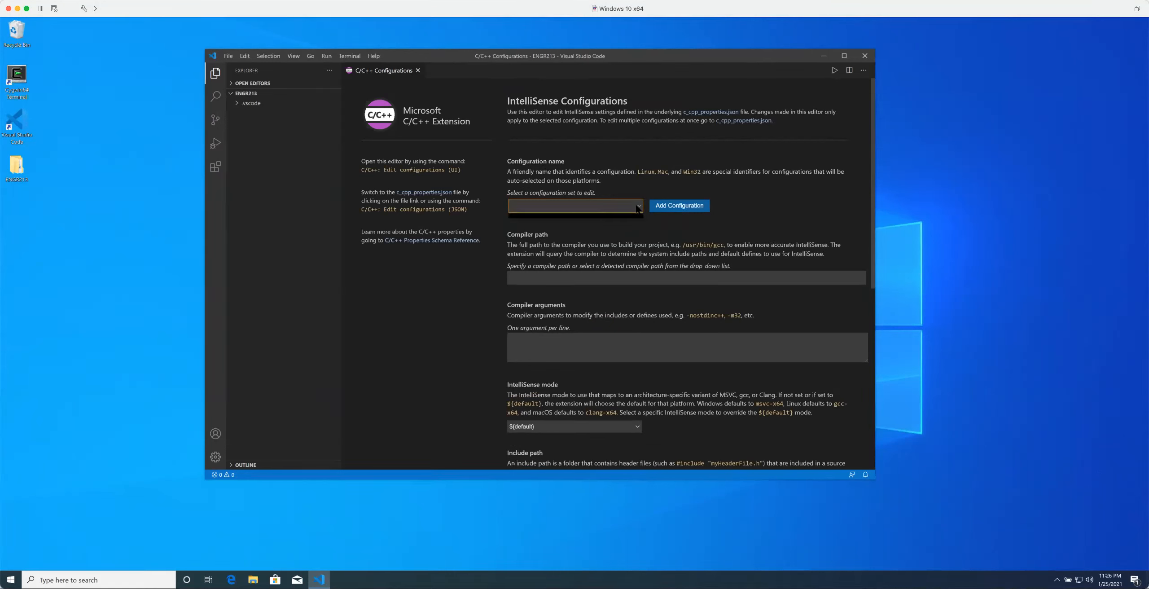
click(676, 206)
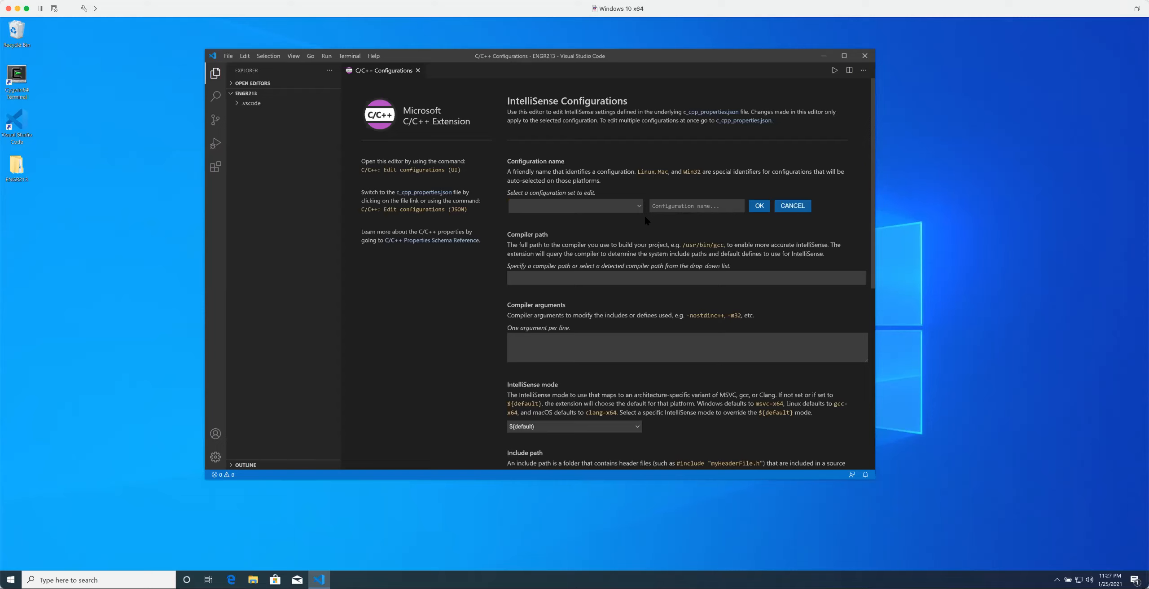
click(779, 205)
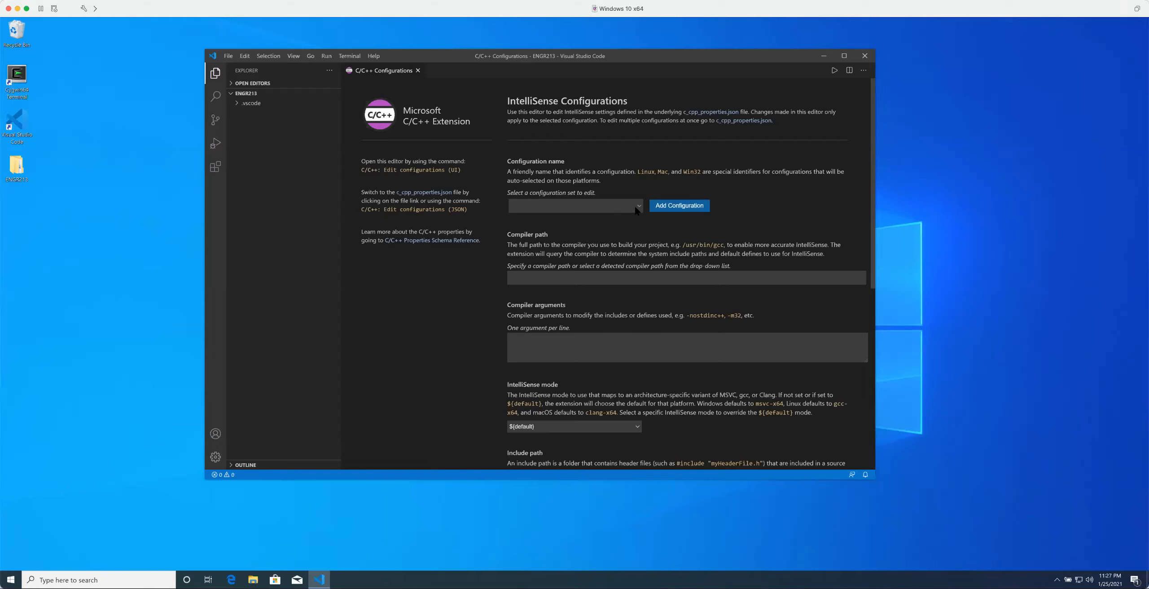
Step: Set the configuration name in the IntelliSense Configurations to Win32
click(607, 206)
text(Win32)
key(Return)
double_click(546, 275)
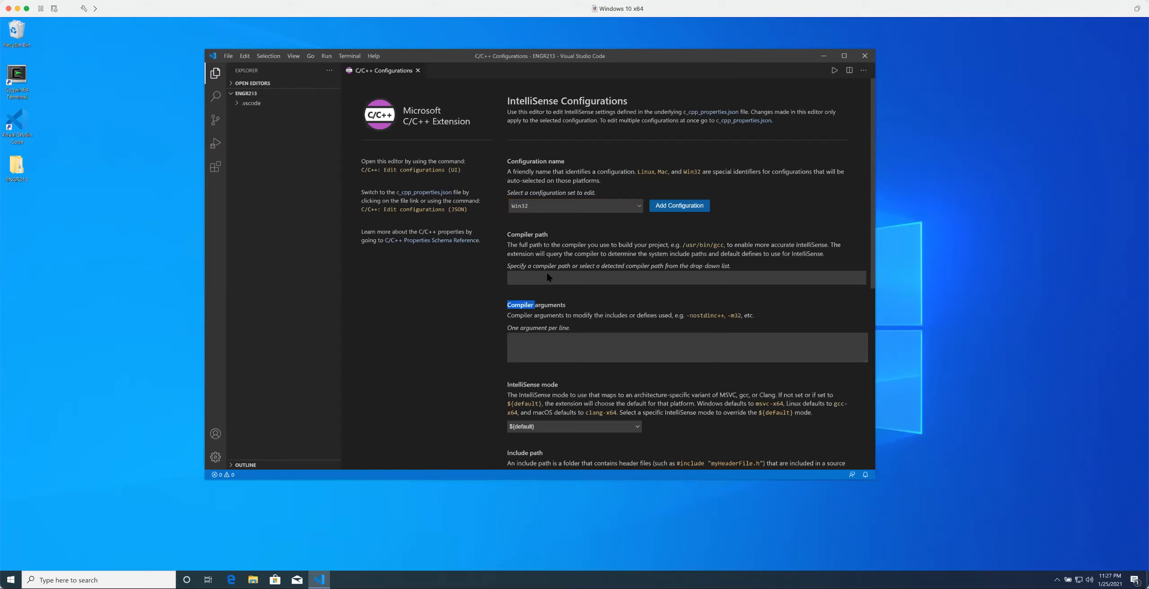
click(659, 210)
click(682, 209)
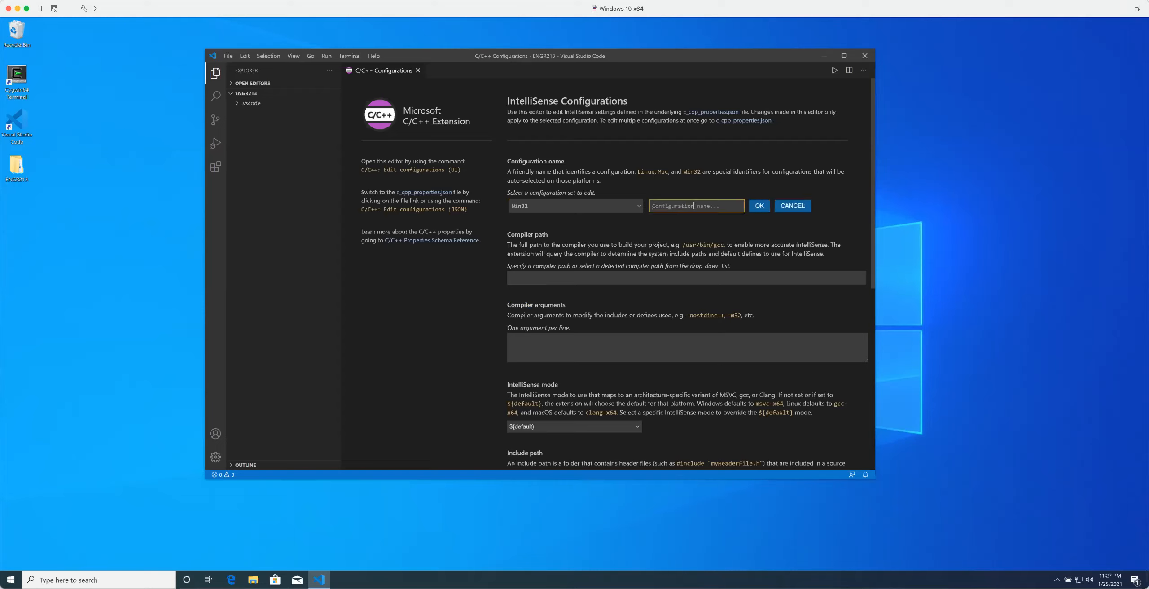
click(763, 204)
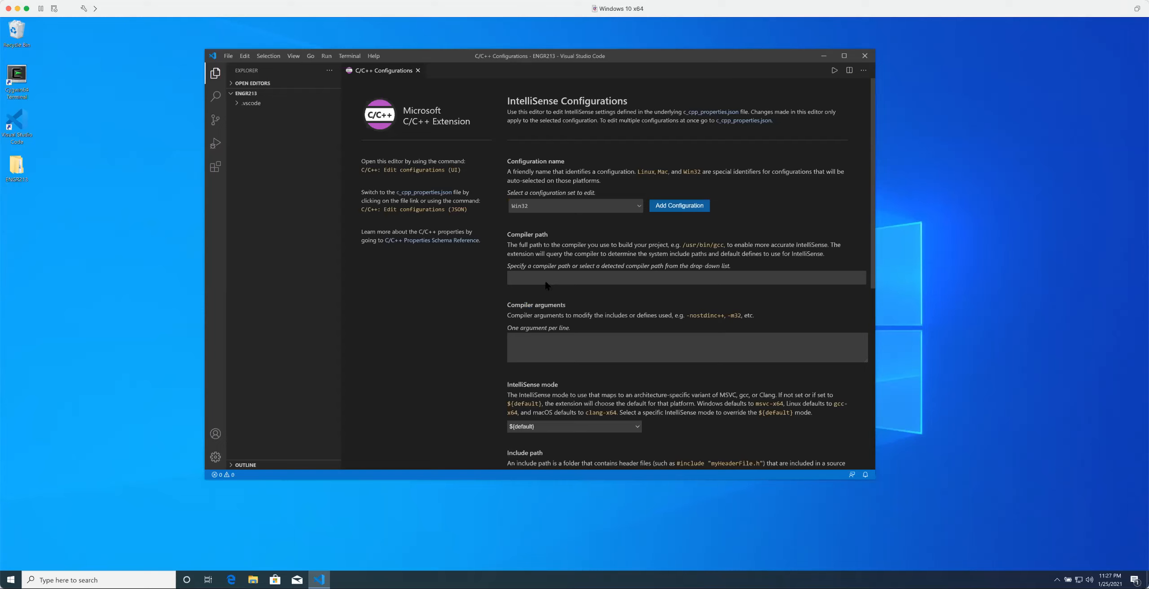
scroll(547, 285, down, 4)
click(540, 181)
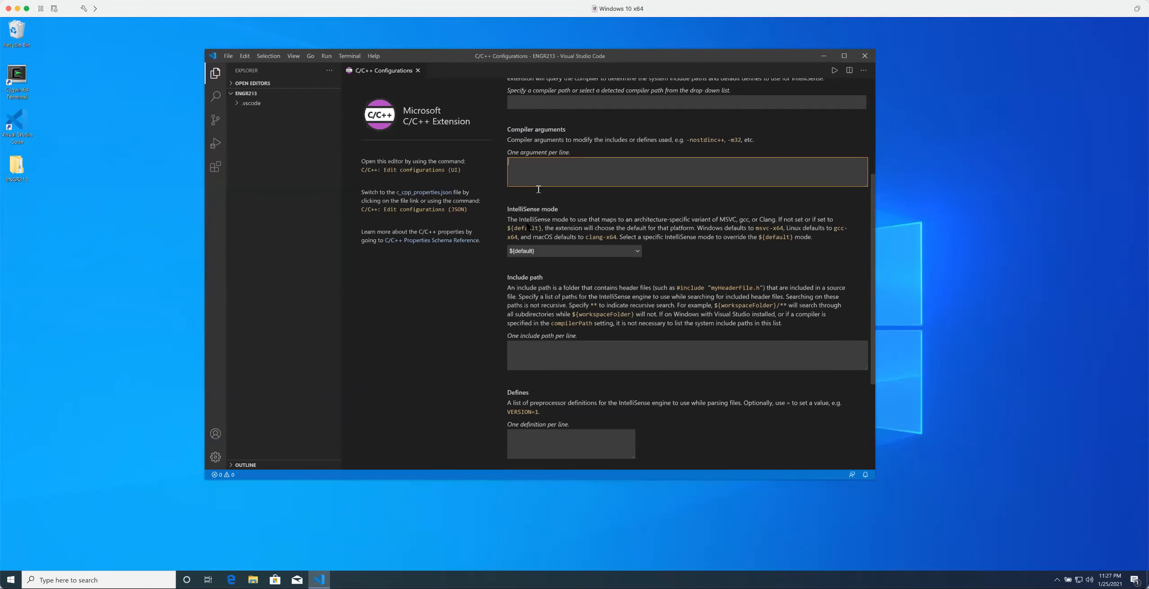
scroll(526, 229, up, 4)
double_click(523, 278)
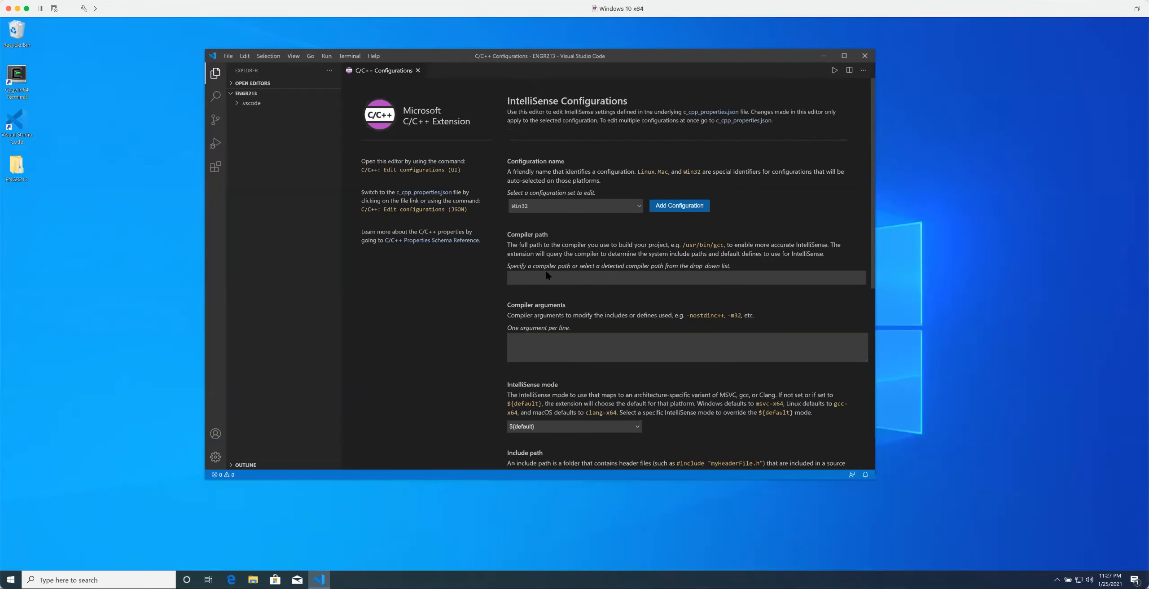
click(418, 71)
Step: Examine c_cpp_properties.json in the .vscode folder, then close the file and collapse the folder
click(265, 104)
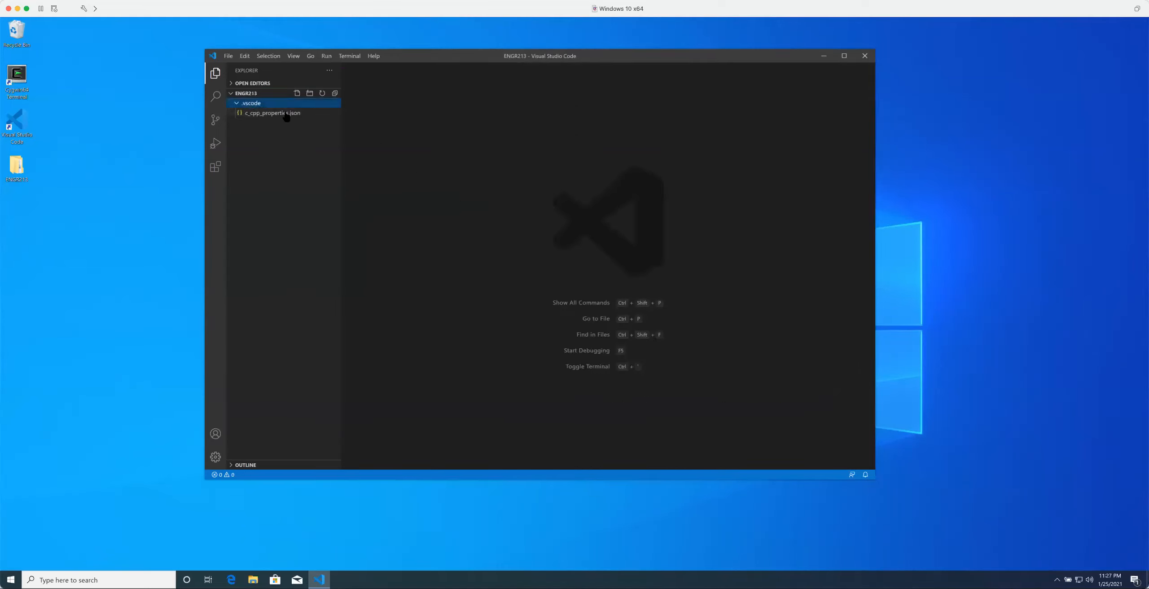
double_click(273, 113)
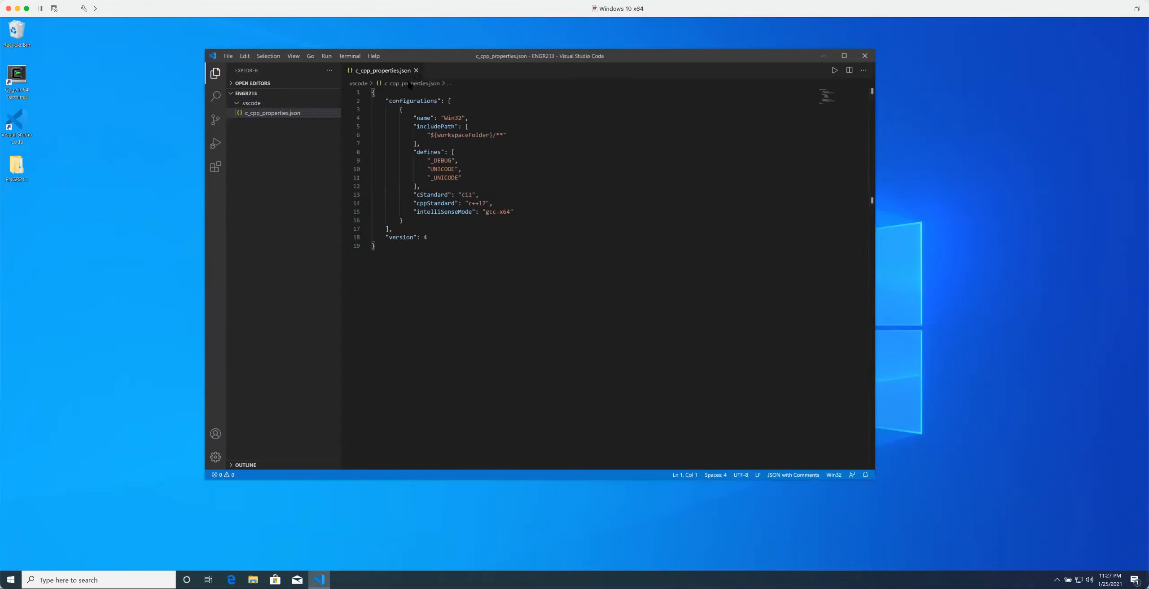
click(416, 70)
click(253, 105)
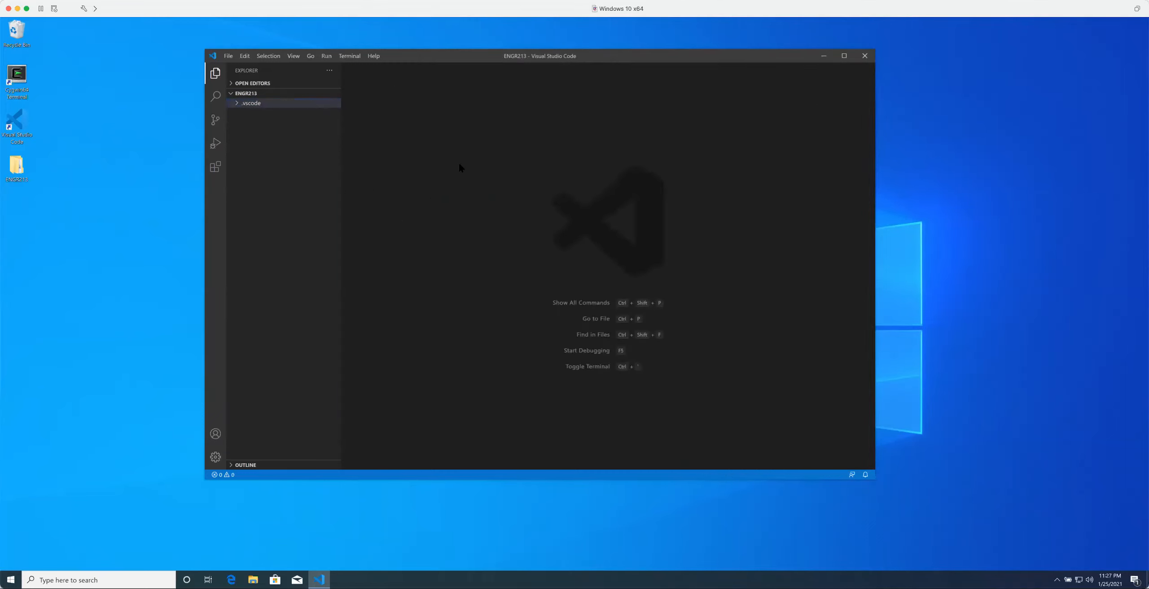
Step: Reopen the IntelliSense settings with the C/C++: Edit Configurations (UI) command
key(super+p)
click(655, 179)
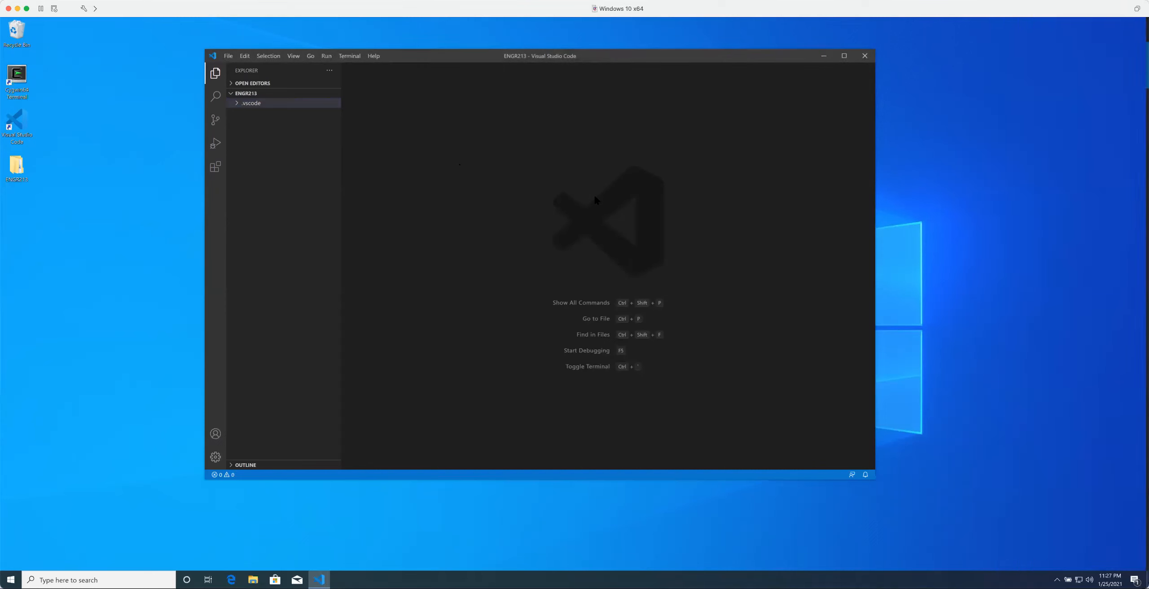
key(ctrl+shift+p)
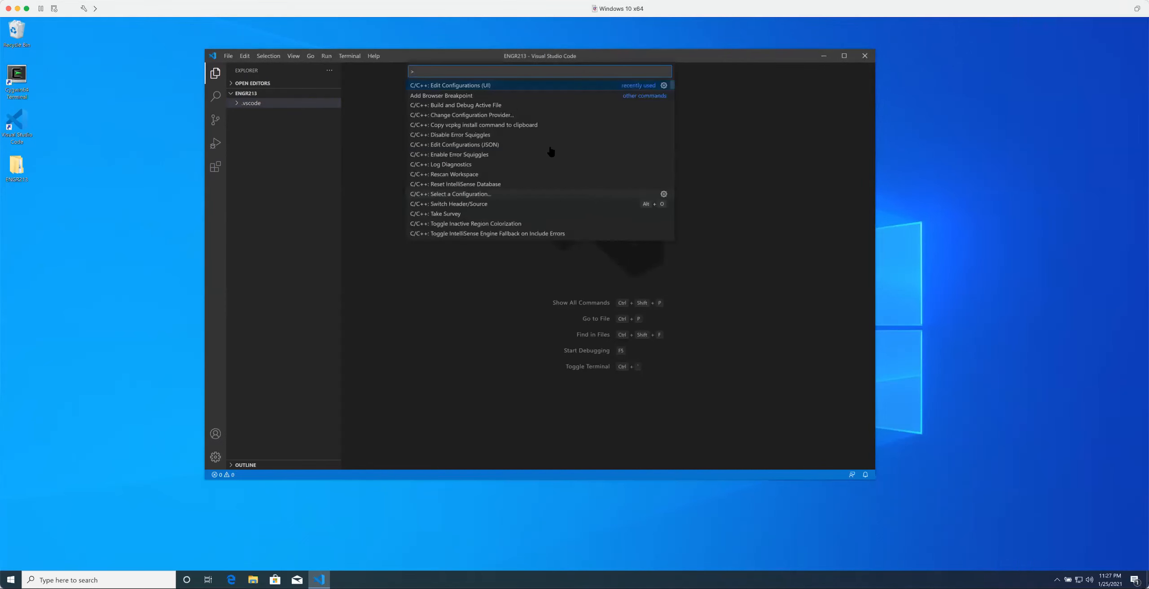
click(494, 84)
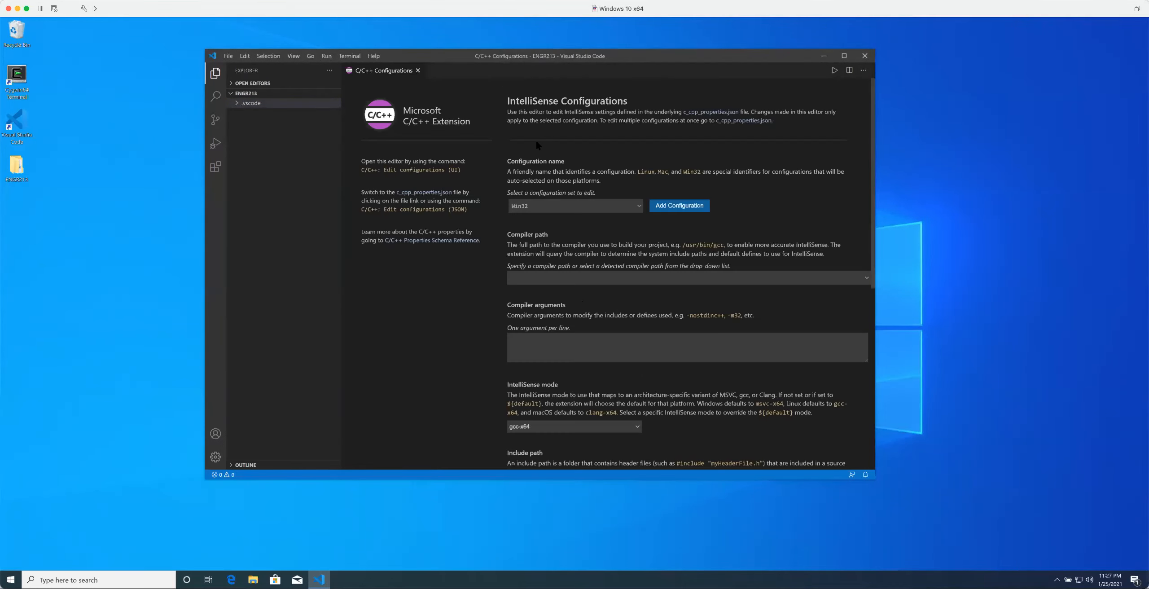
Step: Switch to File Explorer, navigate to C:\cygwin64\bin and copy the folder's path
click(553, 207)
click(538, 276)
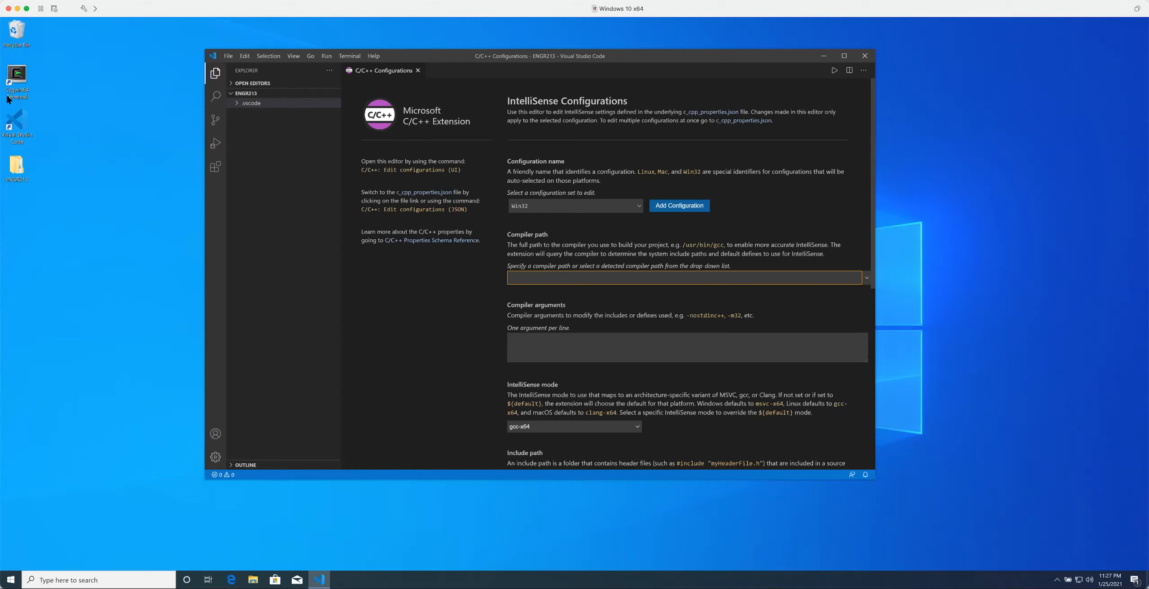
click(19, 168)
double_click(18, 167)
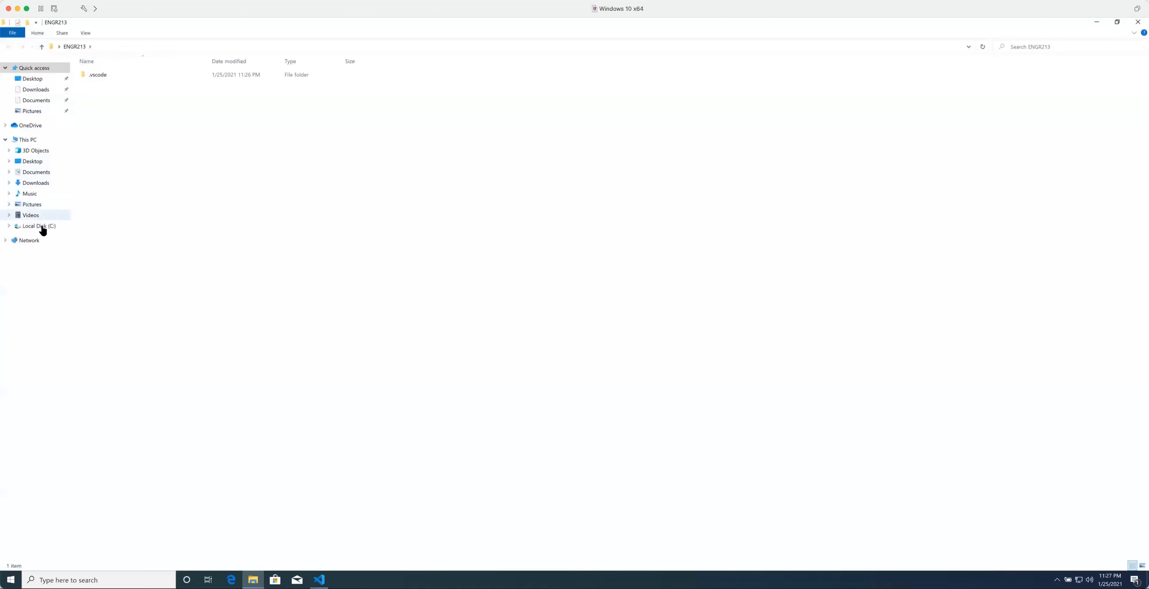
click(50, 226)
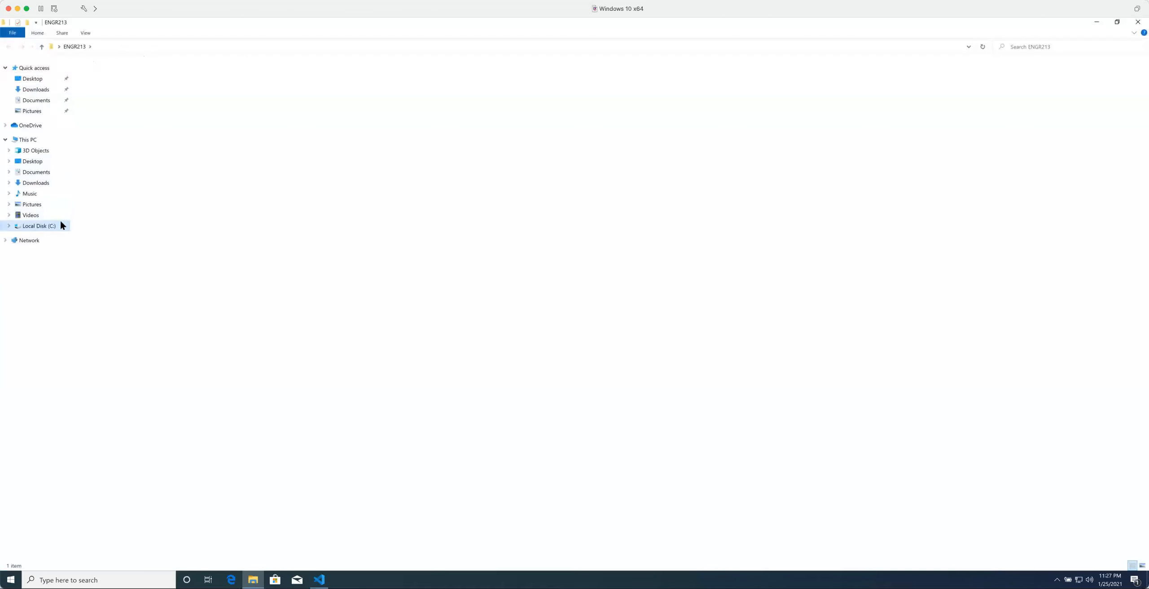
click(117, 76)
double_click(117, 76)
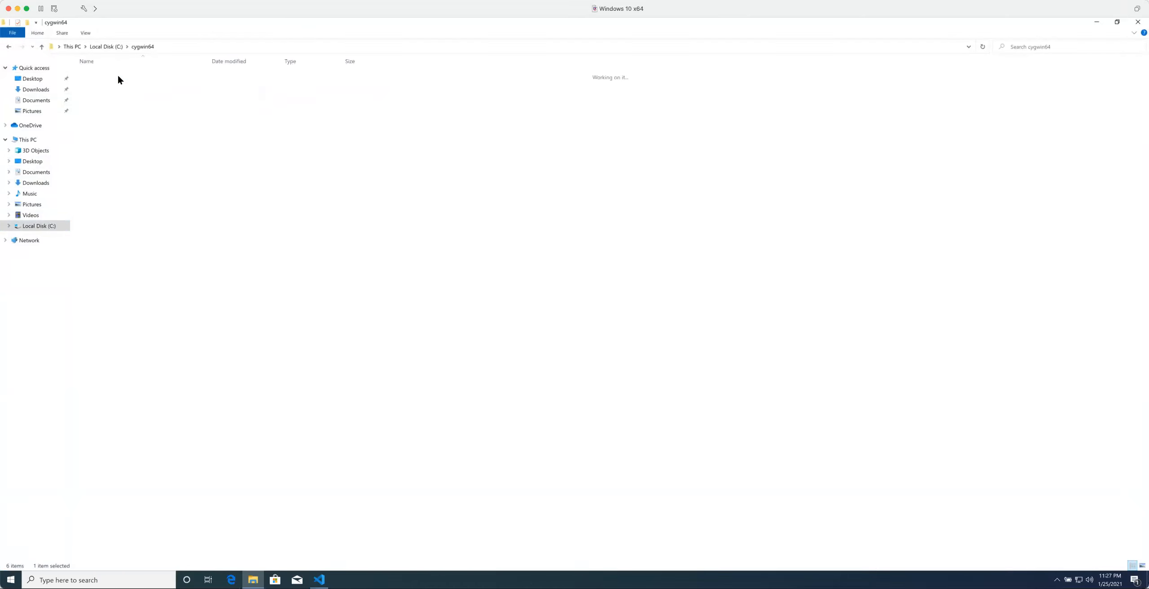
double_click(99, 75)
click(216, 46)
key(ctrl+c)
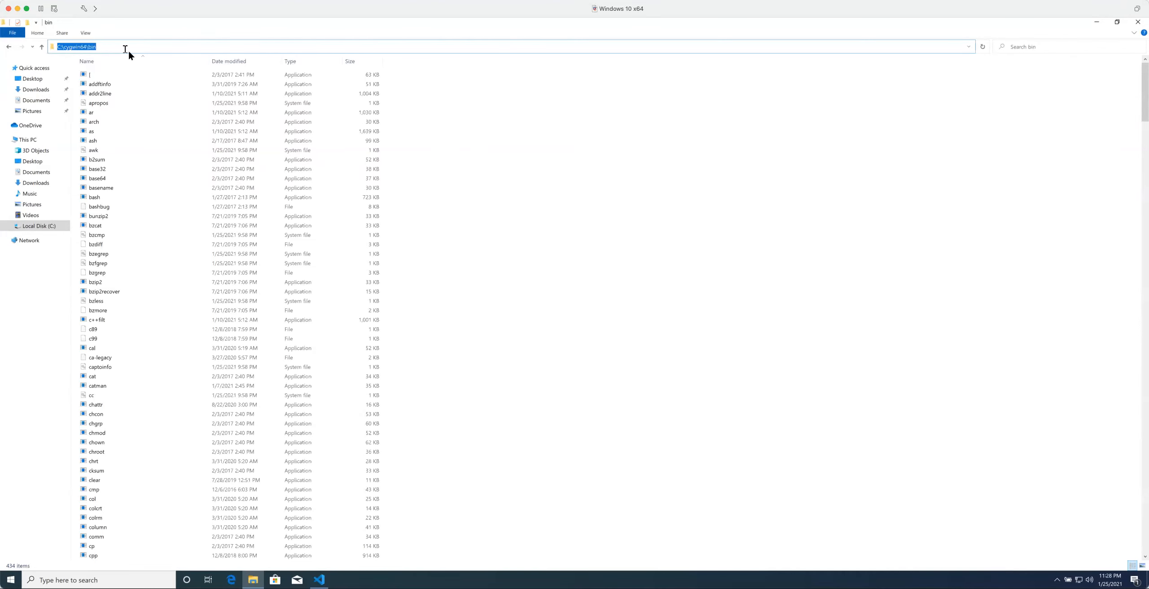
Step: Switch back to Visual Studio Code, set the compiler path to C:\cygwin64\bin\gcc.exe and close the C/C++ Configurations
click(319, 580)
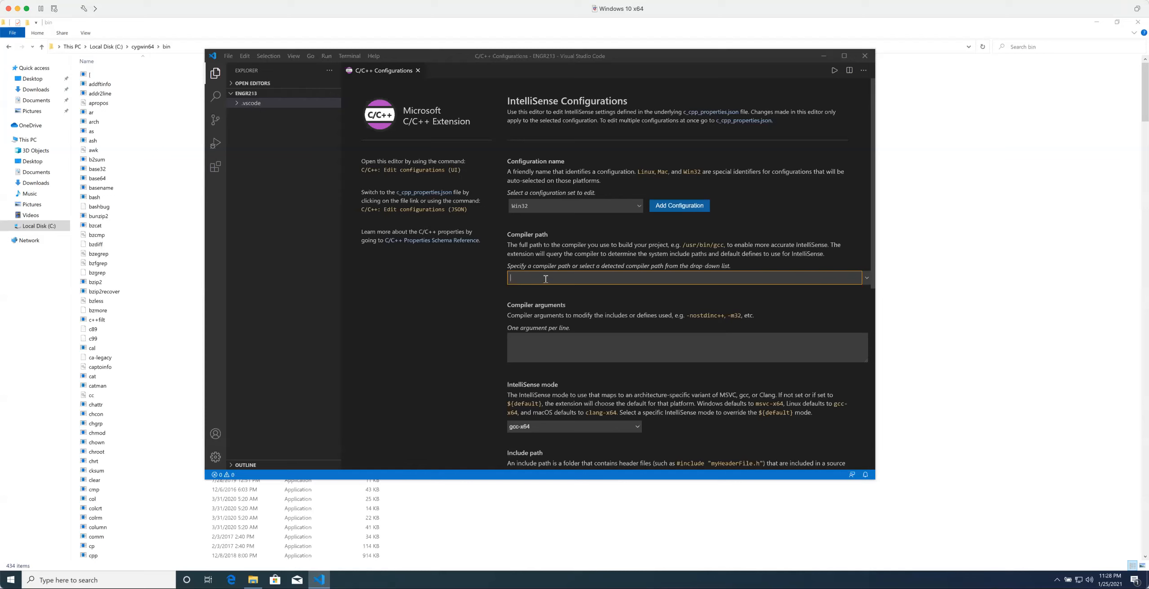
key(ctrl+v)
text(\gcc)
click(467, 373)
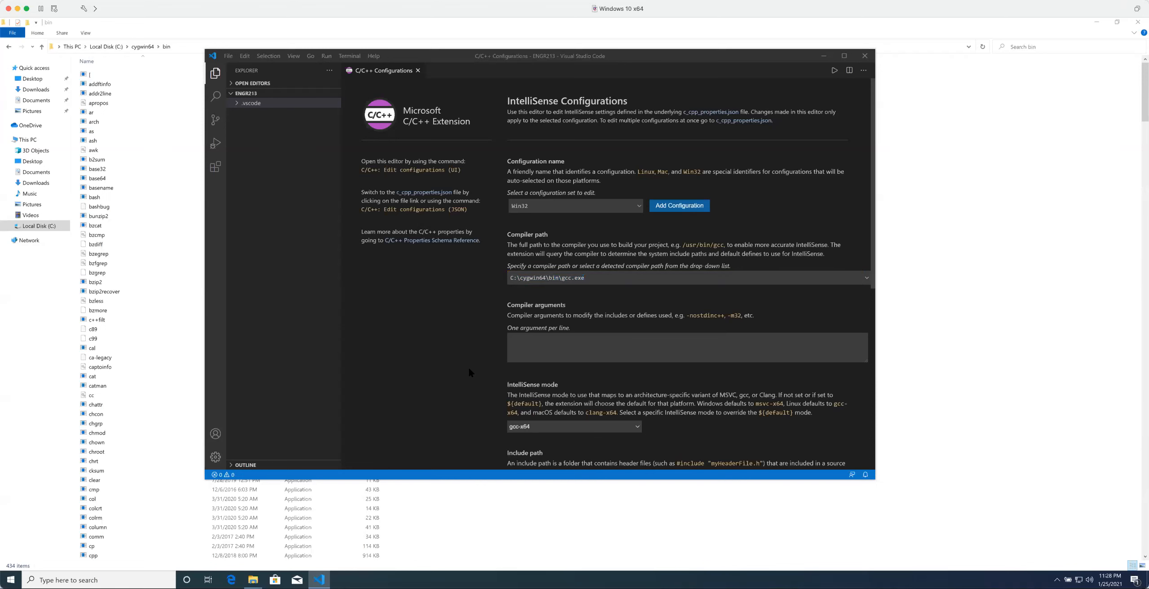
scroll(469, 366, down, 4)
scroll(469, 366, up, 4)
click(604, 287)
click(602, 289)
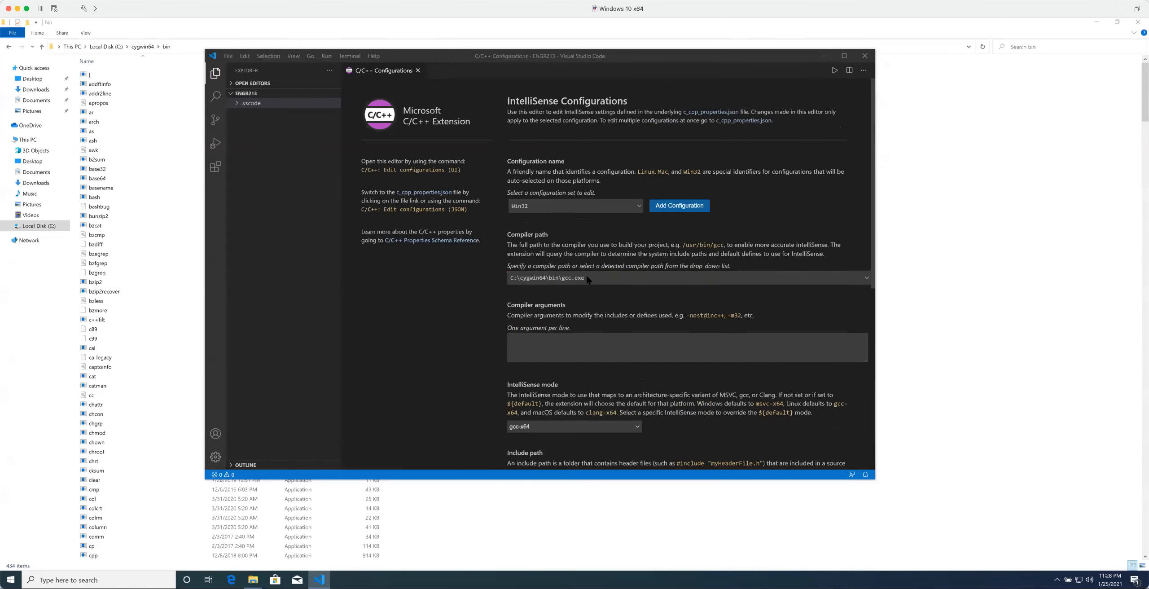
click(418, 71)
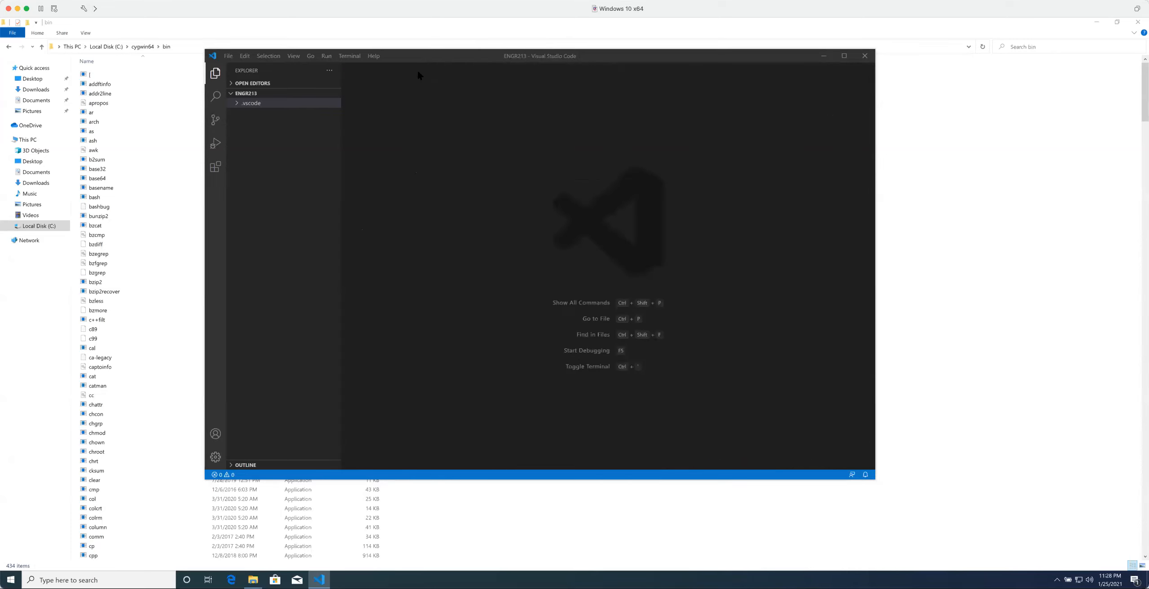
Step: Check the compilerPath entry in c_cpp_properties.json in the .vscode folder, then close the file and collapse the folder
click(253, 106)
click(270, 114)
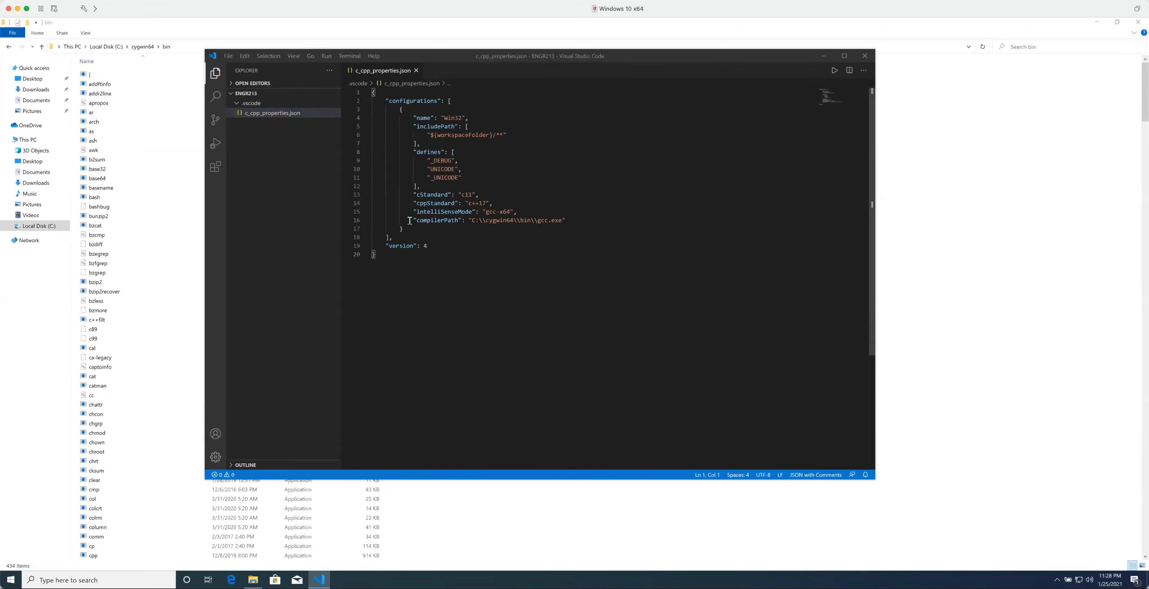
drag(567, 220, 418, 222)
click(663, 208)
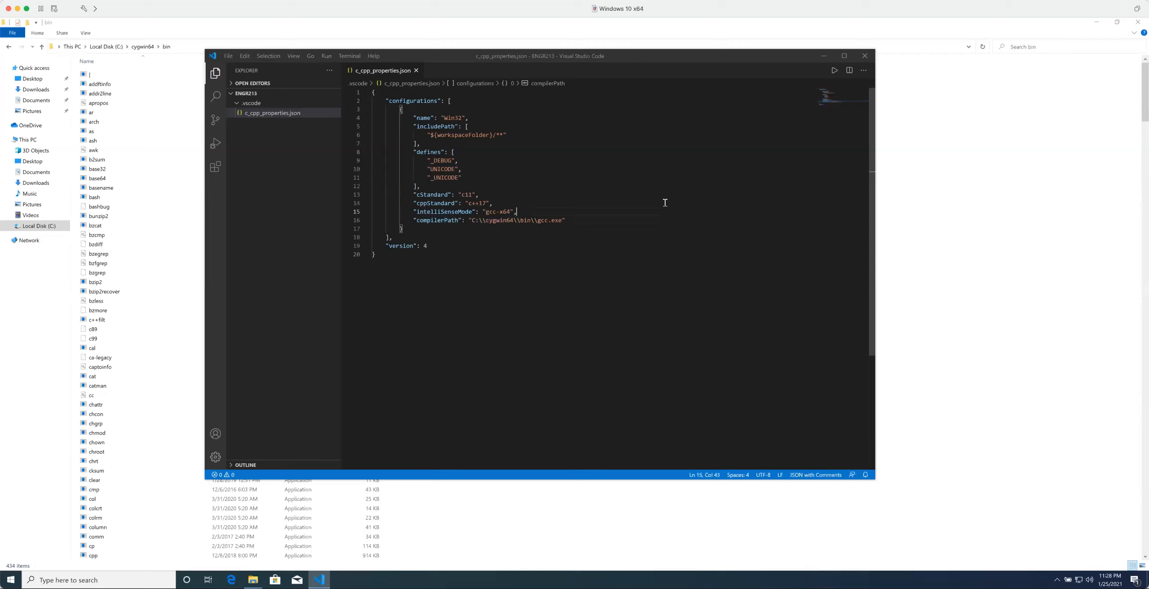
click(416, 71)
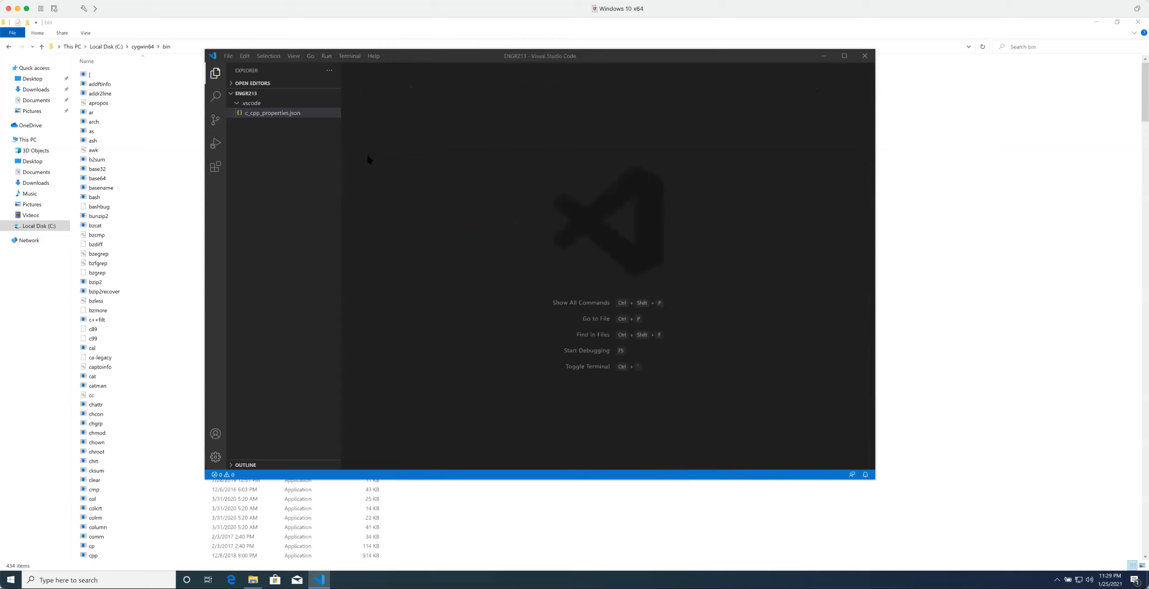
click(257, 104)
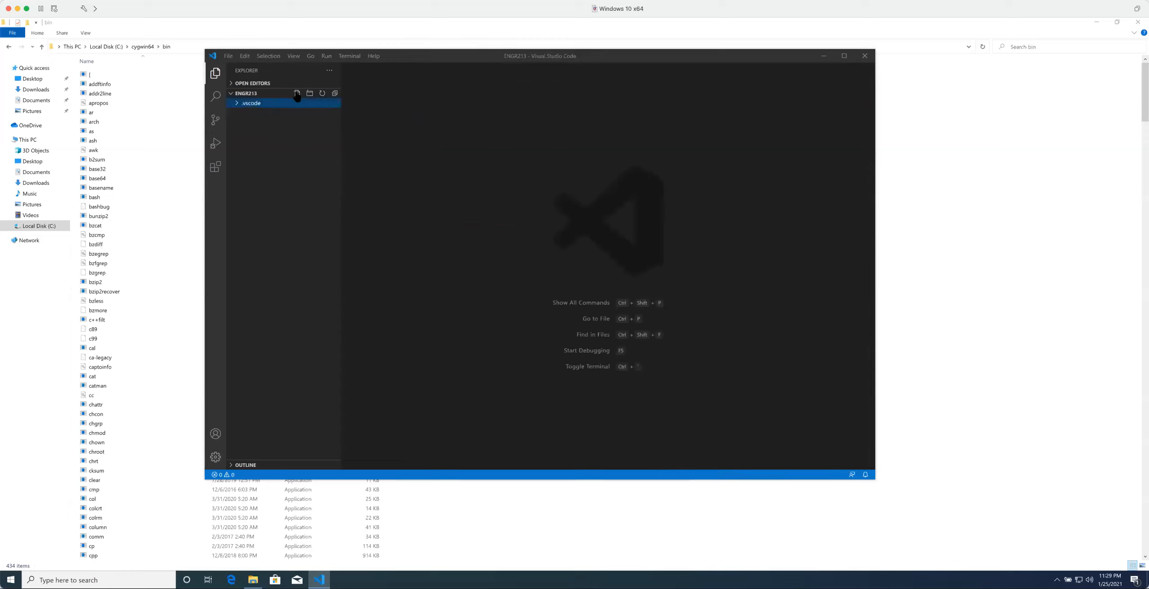
click(297, 93)
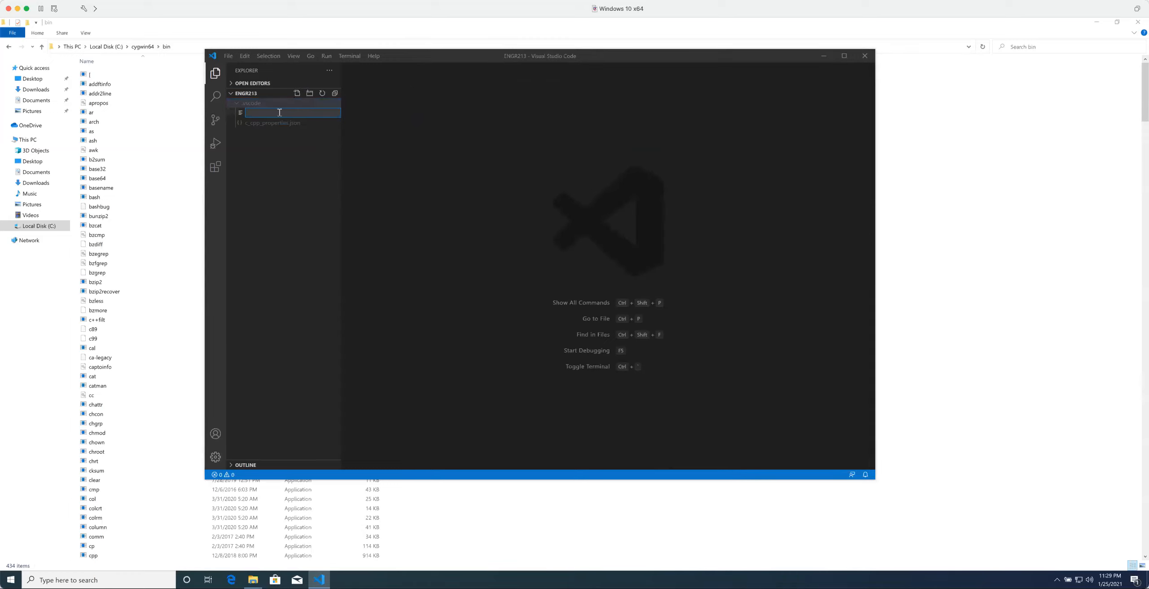
click(253, 96)
click(253, 96)
click(253, 97)
click(252, 96)
click(253, 102)
click(252, 95)
click(253, 95)
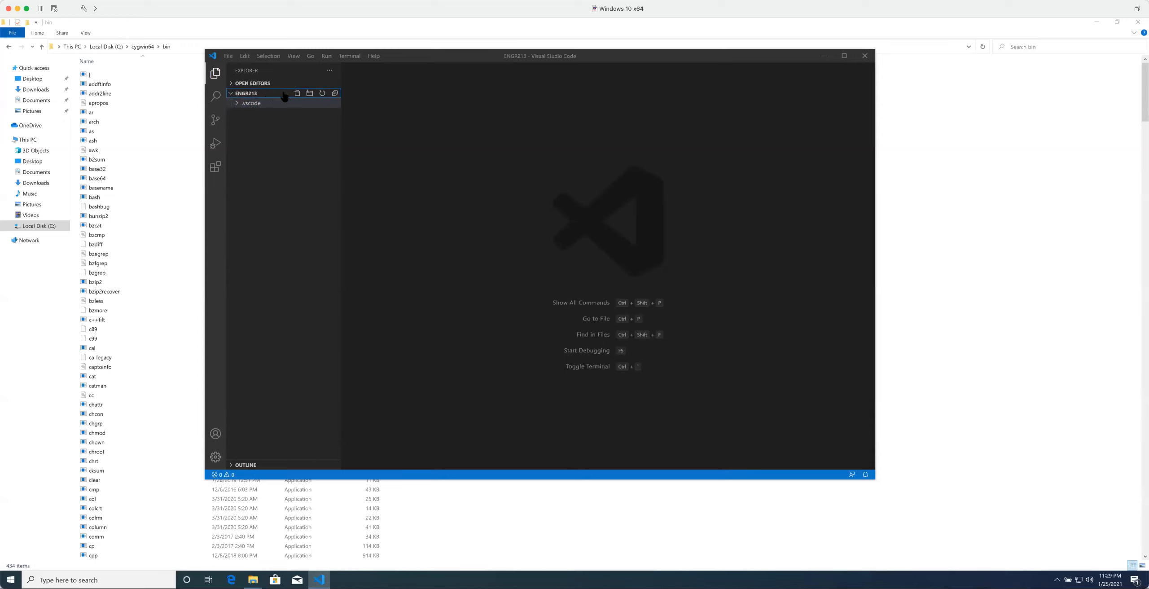
Step: Create an untitled file containing a C program that includes stdio.h, prints "Hello, World! ENGR213 \n" from main and returns 0
double_click(363, 68)
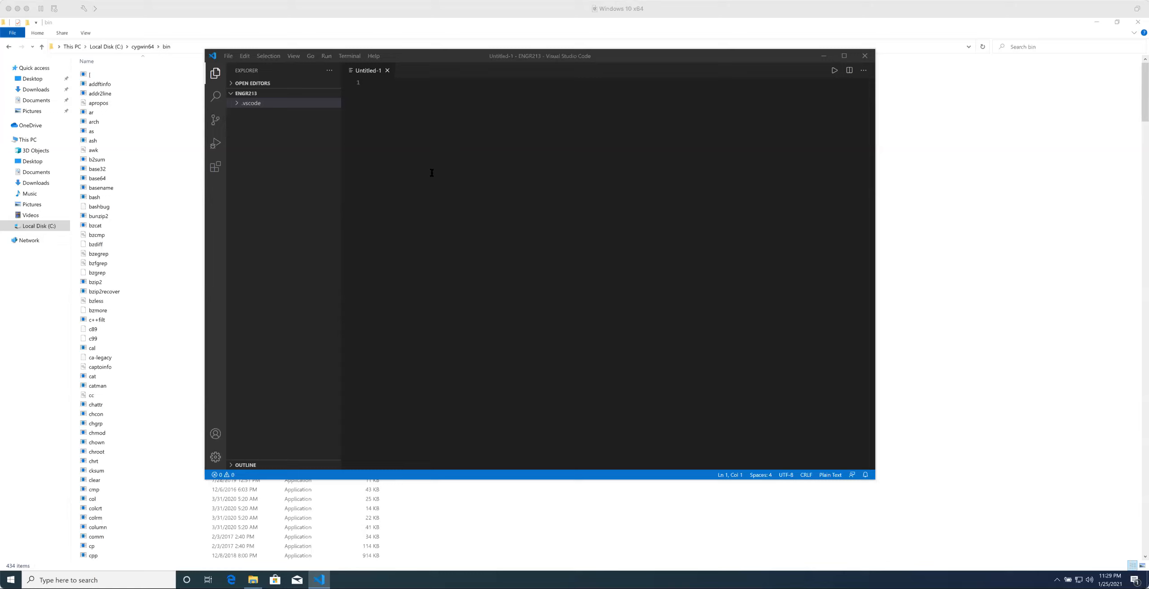
click(435, 141)
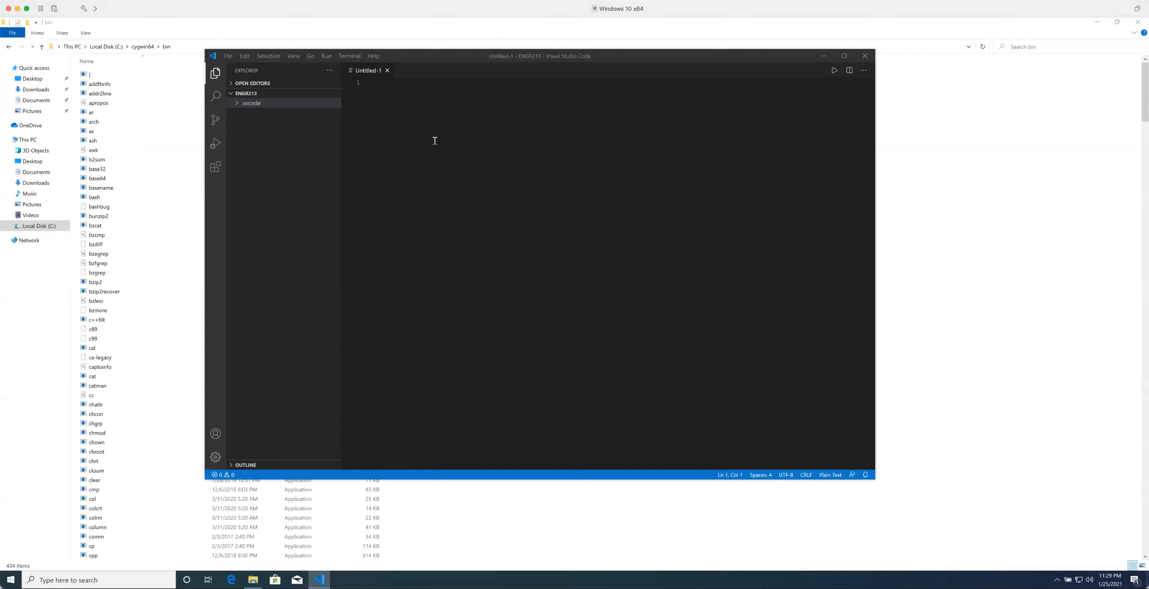
text(#include <stdio.h> int main() {     printf("Hello, World! ENGR213 \n");     return 0; })
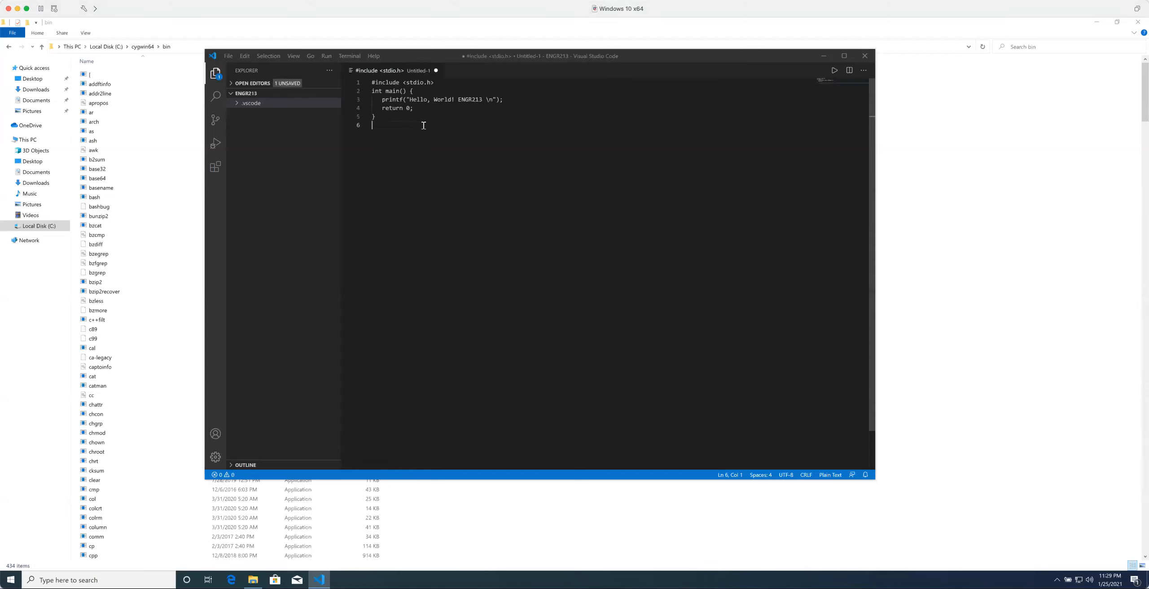
Step: Save the new program as hello.c in the .vscode folder
key(ctrl+s)
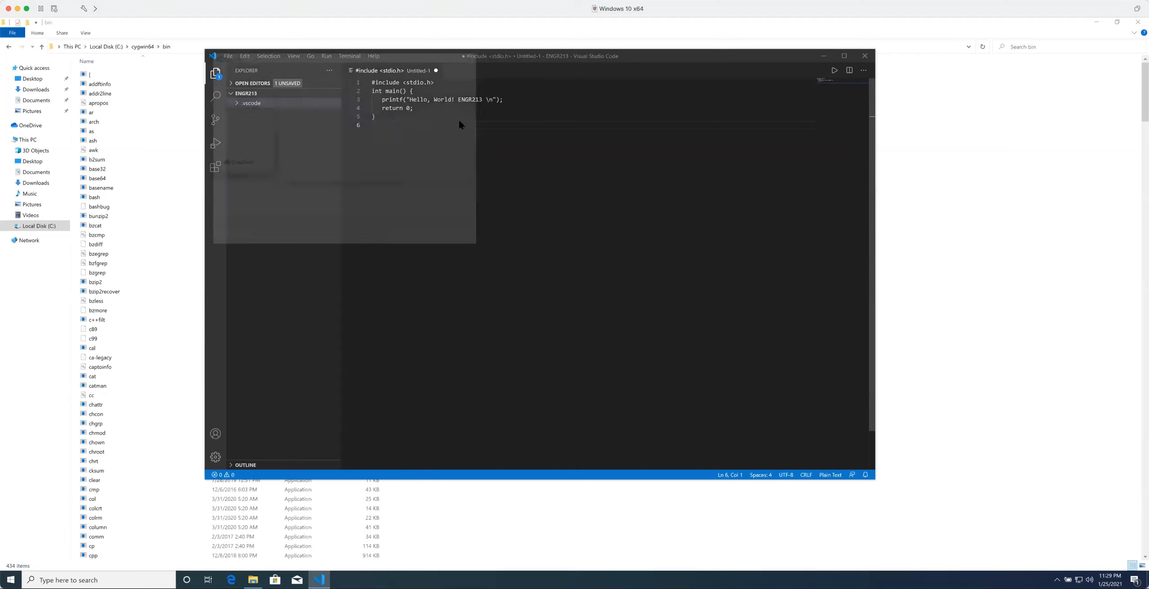
text(hello.c)
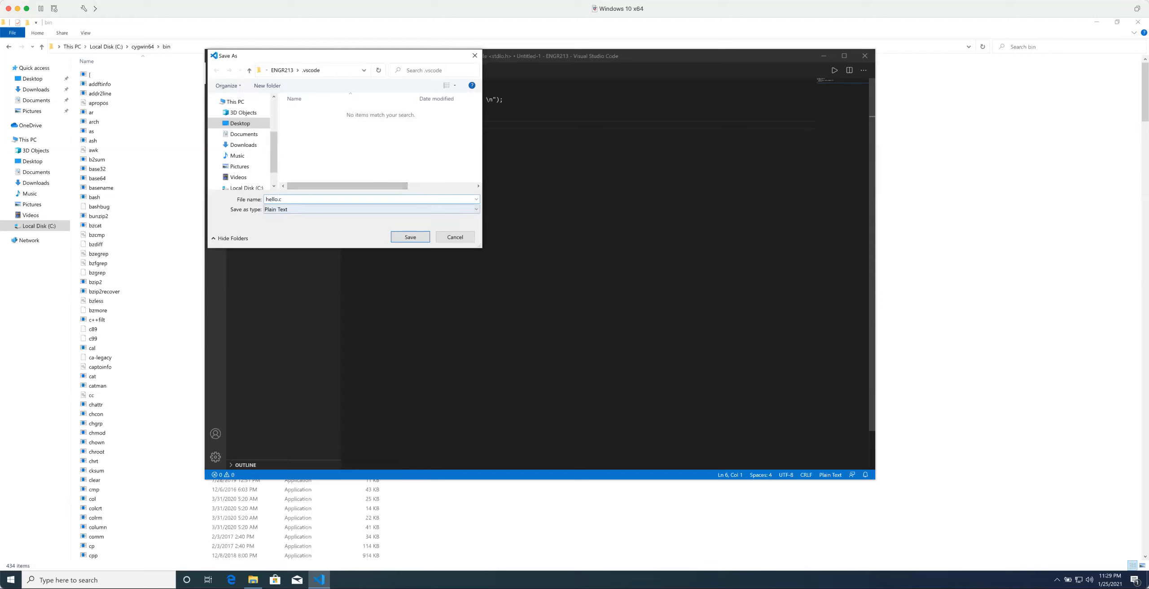
click(410, 237)
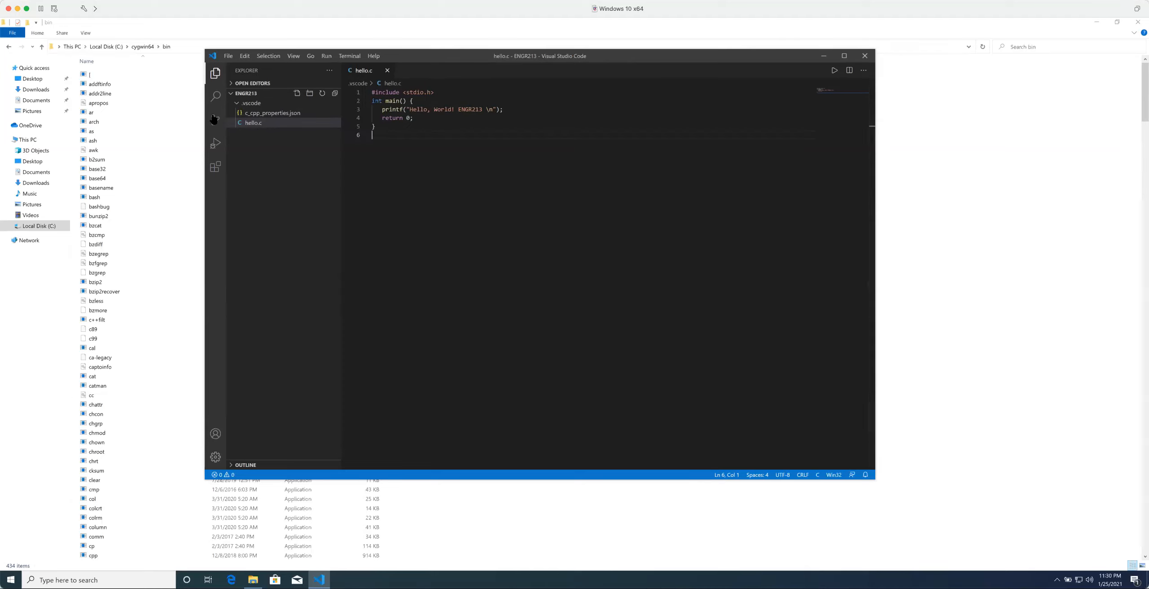
Step: Run and debug hello.c with C++ (GDB/LLDB) and the "gcc.exe - Build and debug active file" configuration, then close launch.json
click(217, 144)
click(298, 90)
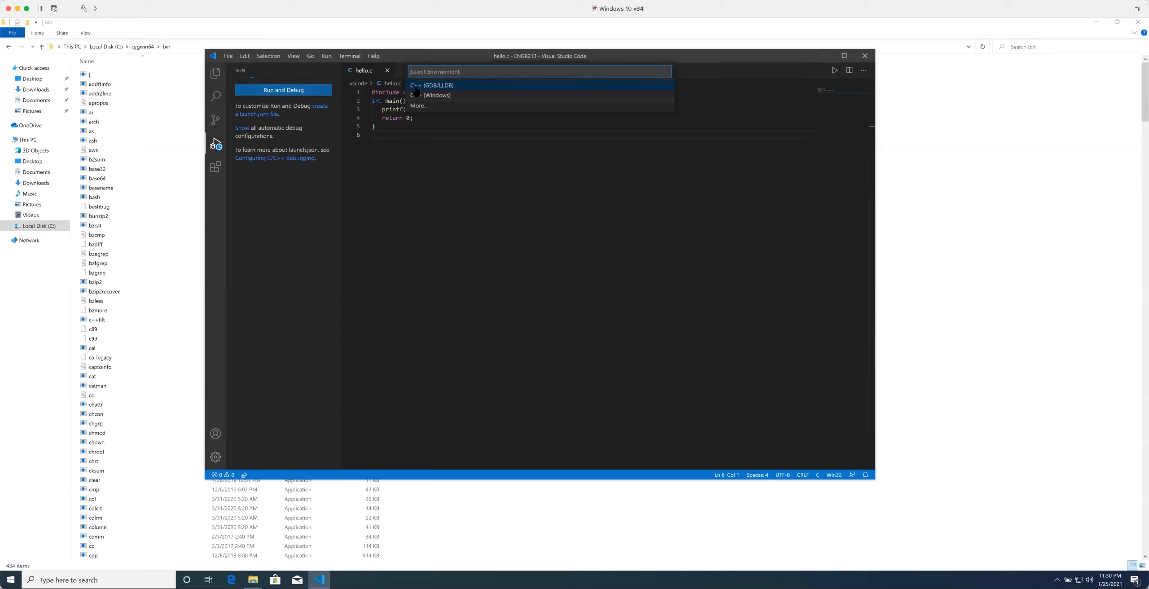
click(447, 89)
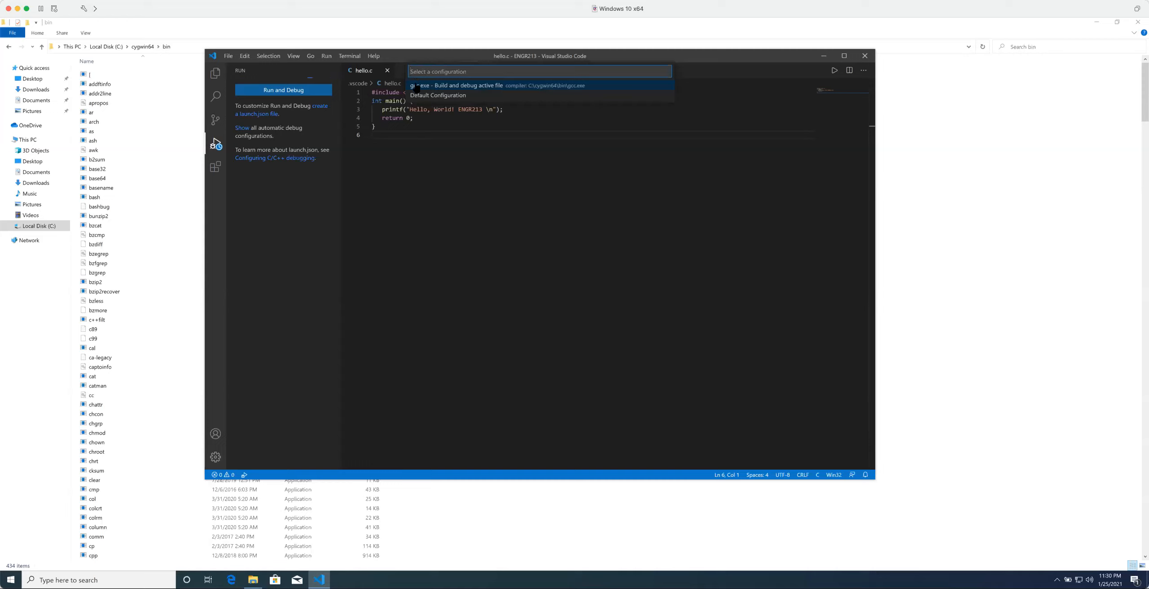
click(457, 87)
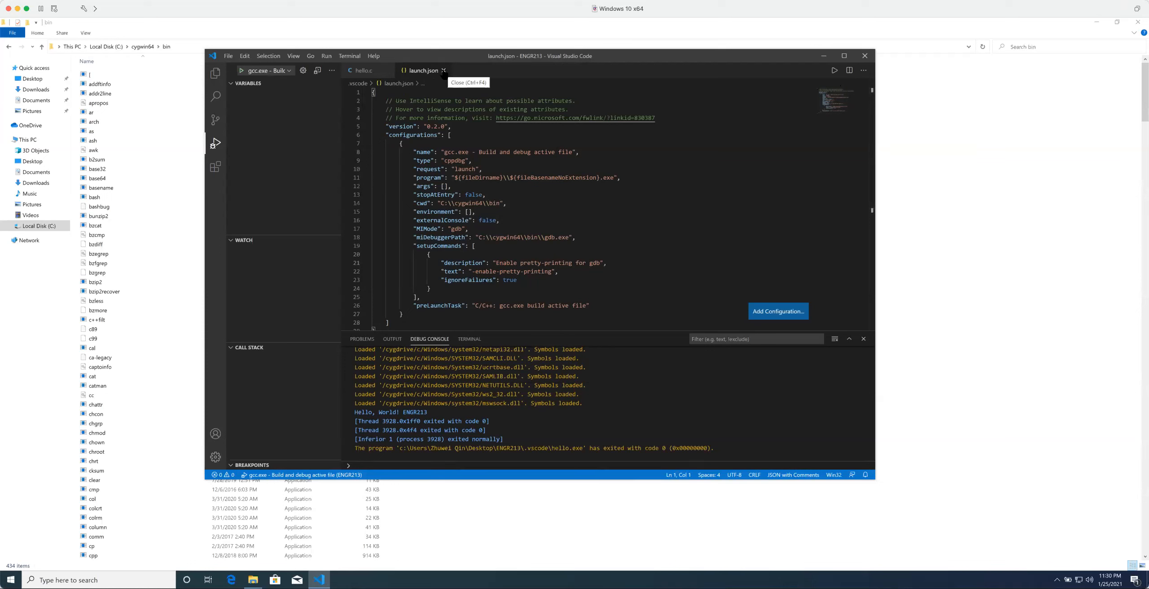
drag(430, 414, 344, 414)
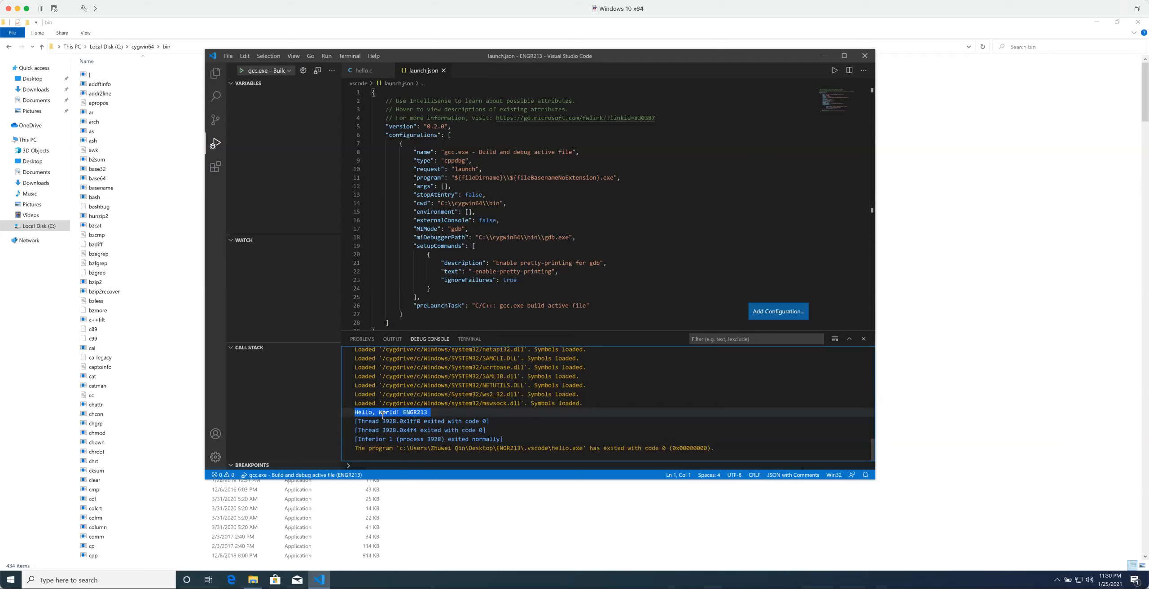
click(443, 71)
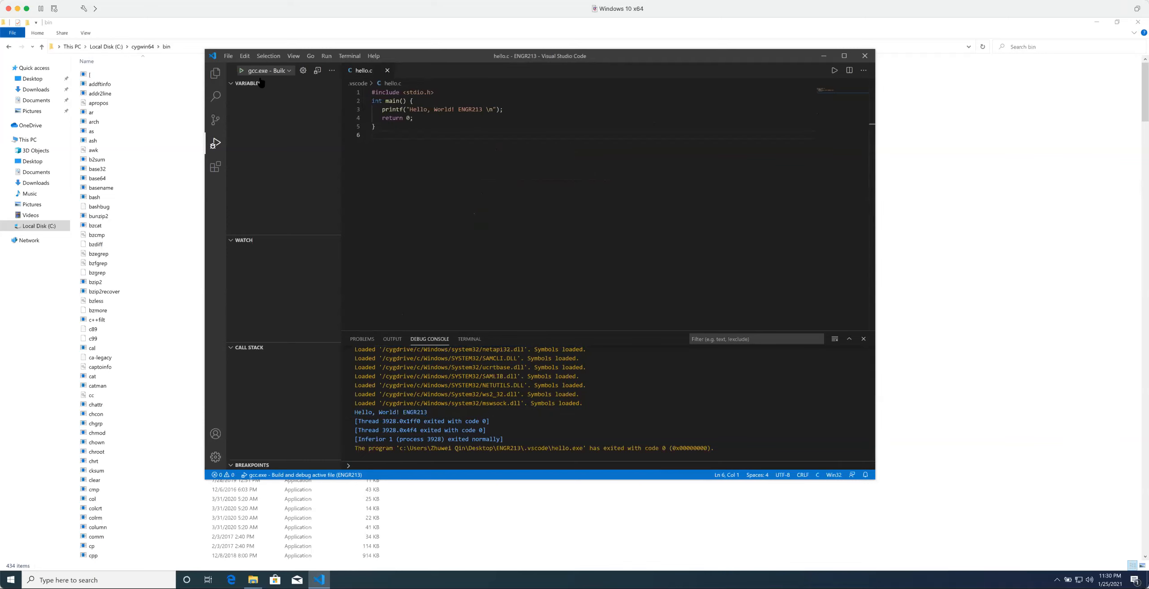
Step: Examine the generated tasks.json and launch.json in the .vscode folder, then return to hello.c
click(215, 76)
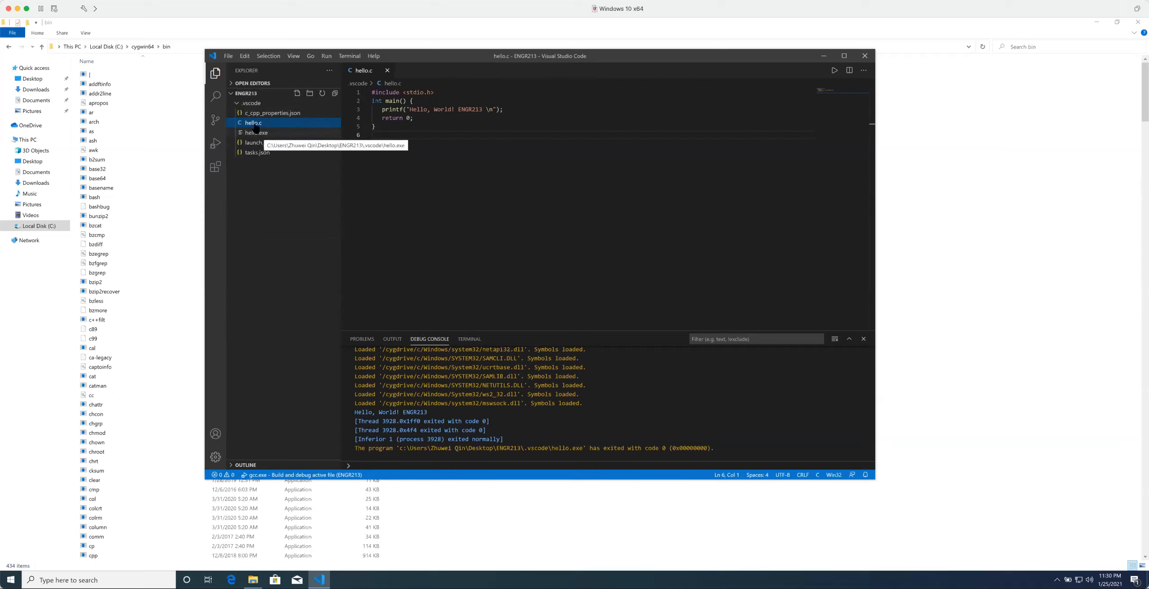
click(261, 144)
click(260, 150)
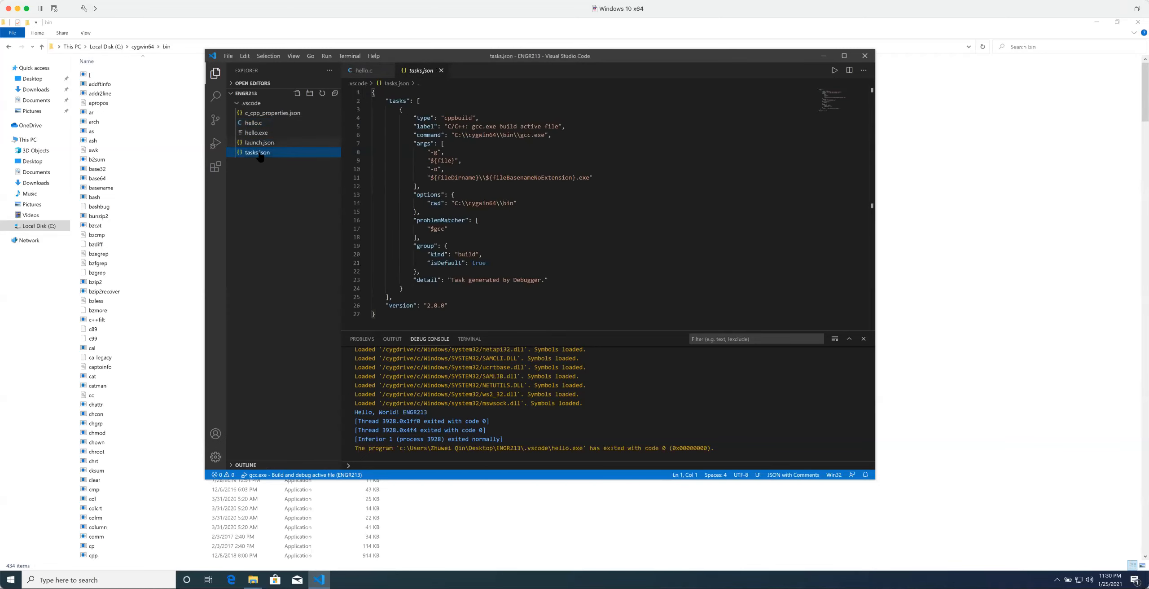
click(260, 143)
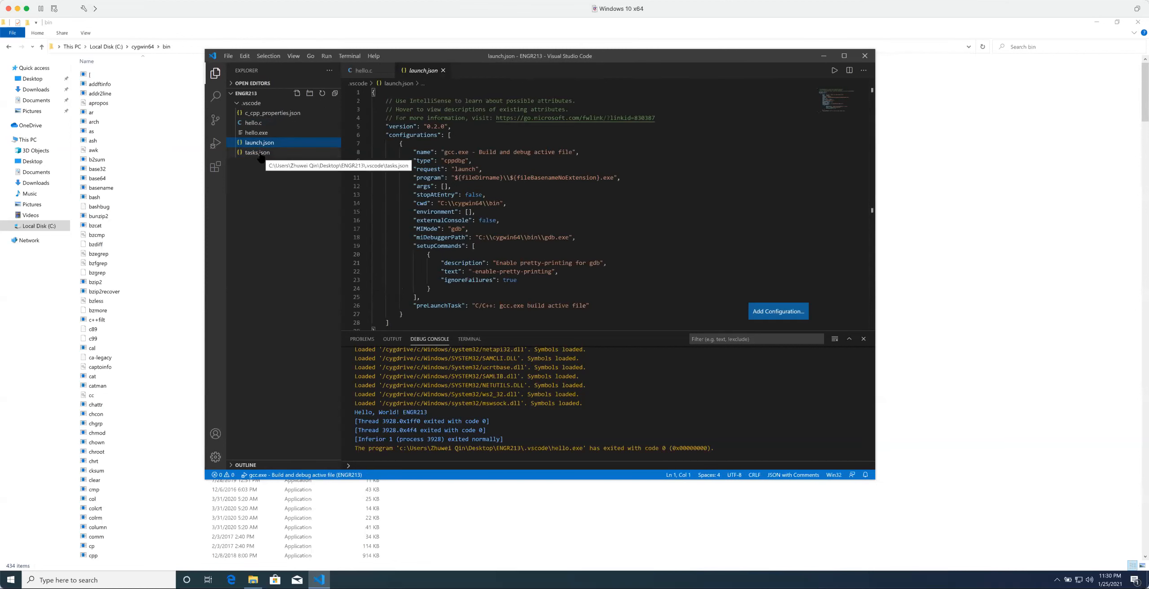
key(ctrl+w)
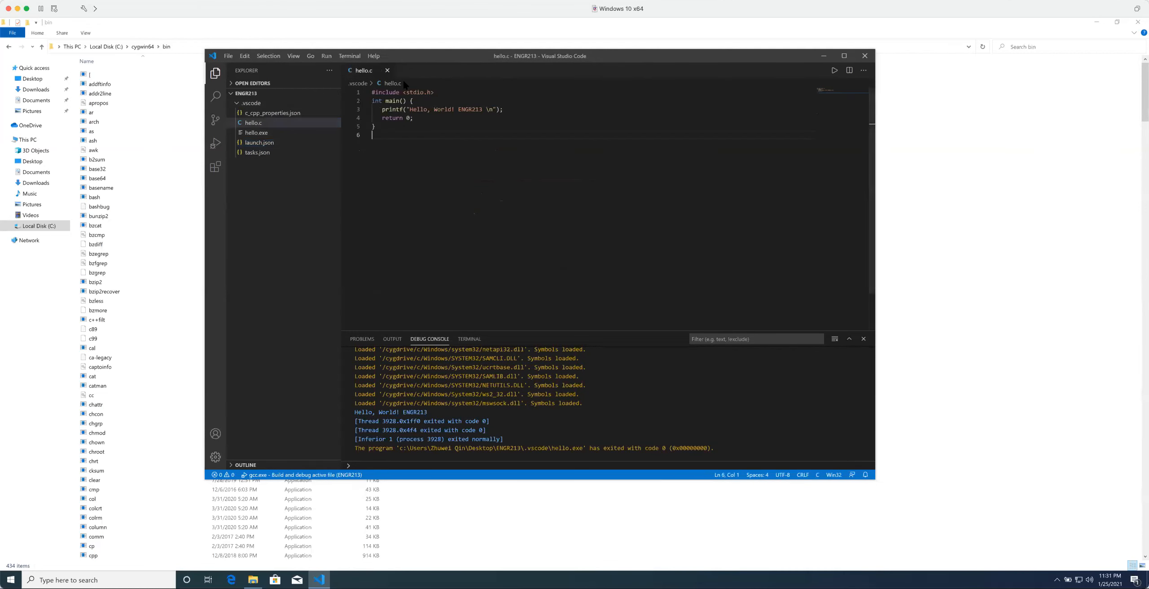
click(261, 106)
click(263, 108)
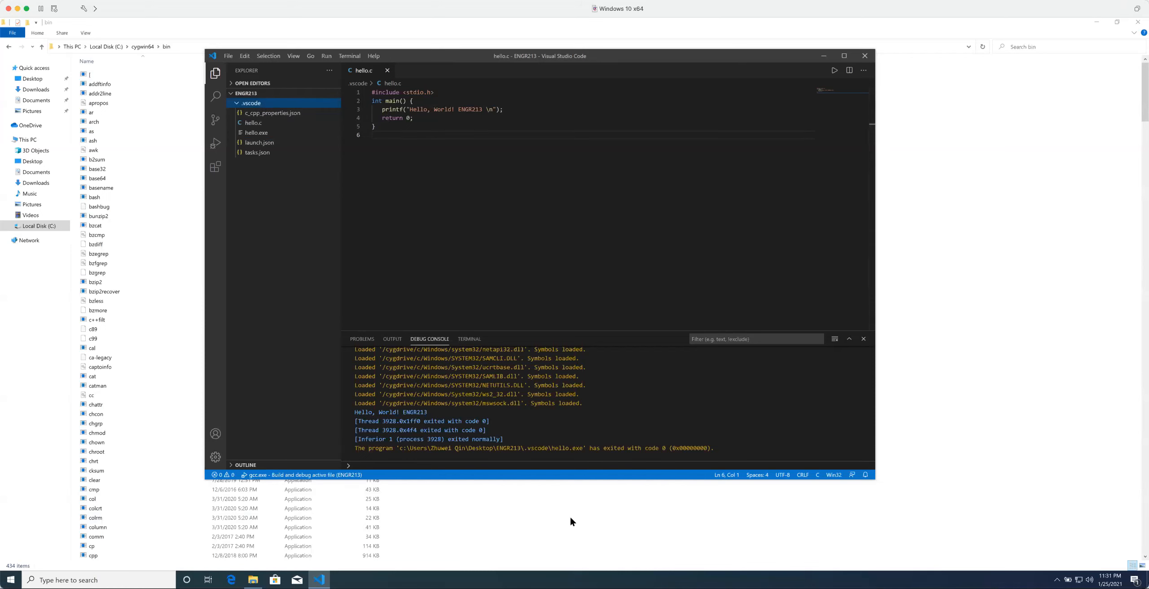
Step: Switch to File Explorer and copy the hello C file and hello application from Desktop\ENGR213\.vscode into the ENGR213 folder
click(252, 580)
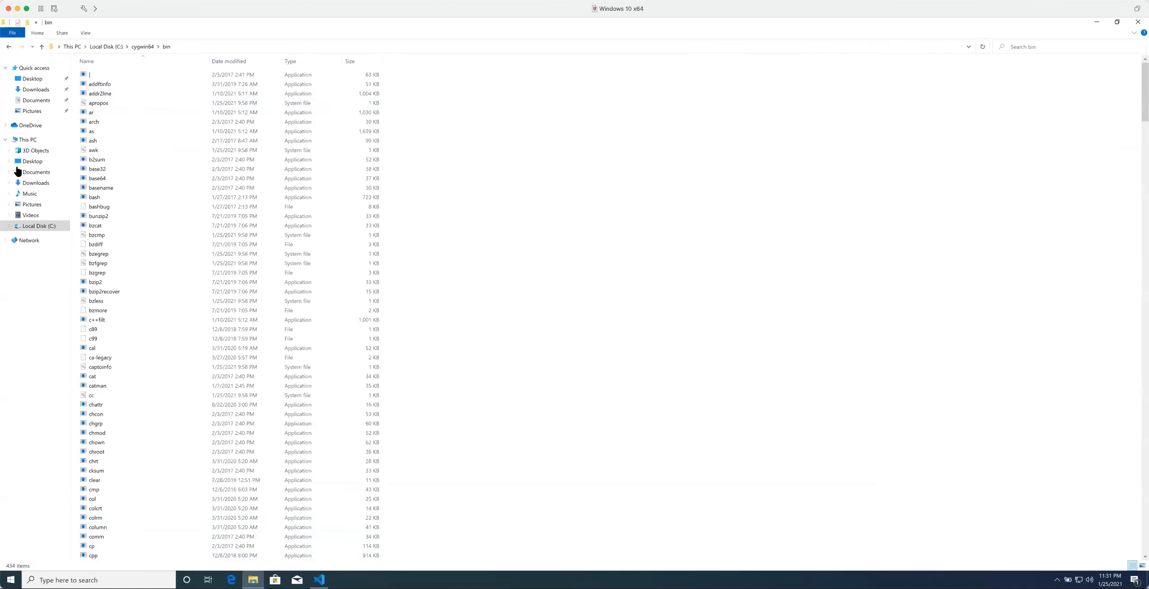
click(40, 81)
double_click(134, 76)
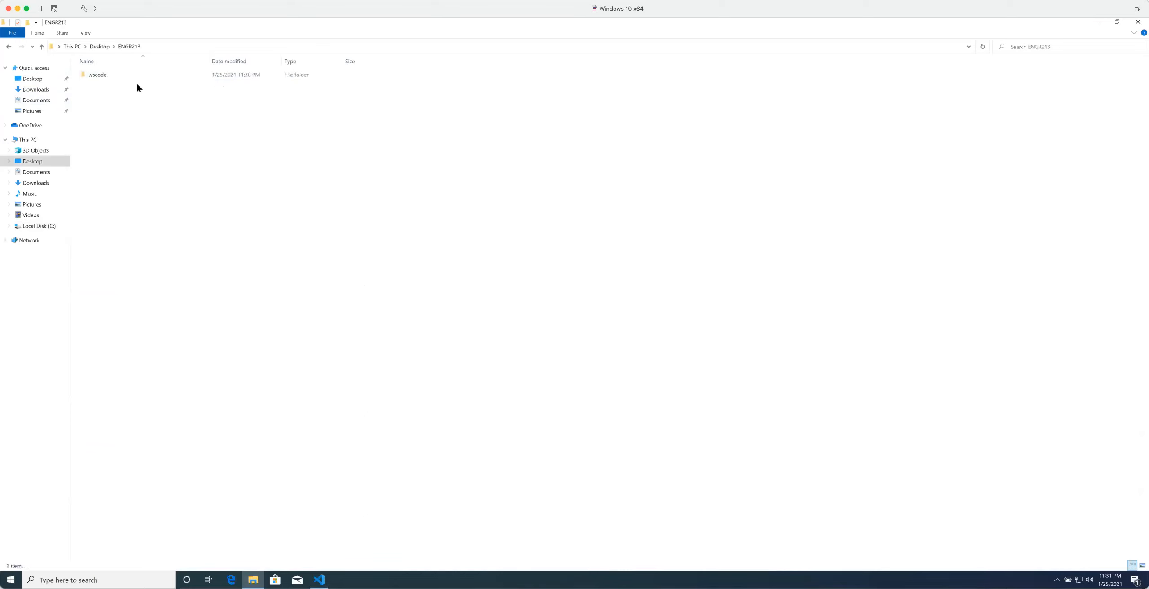
double_click(106, 75)
click(94, 85)
ctrl+click(97, 94)
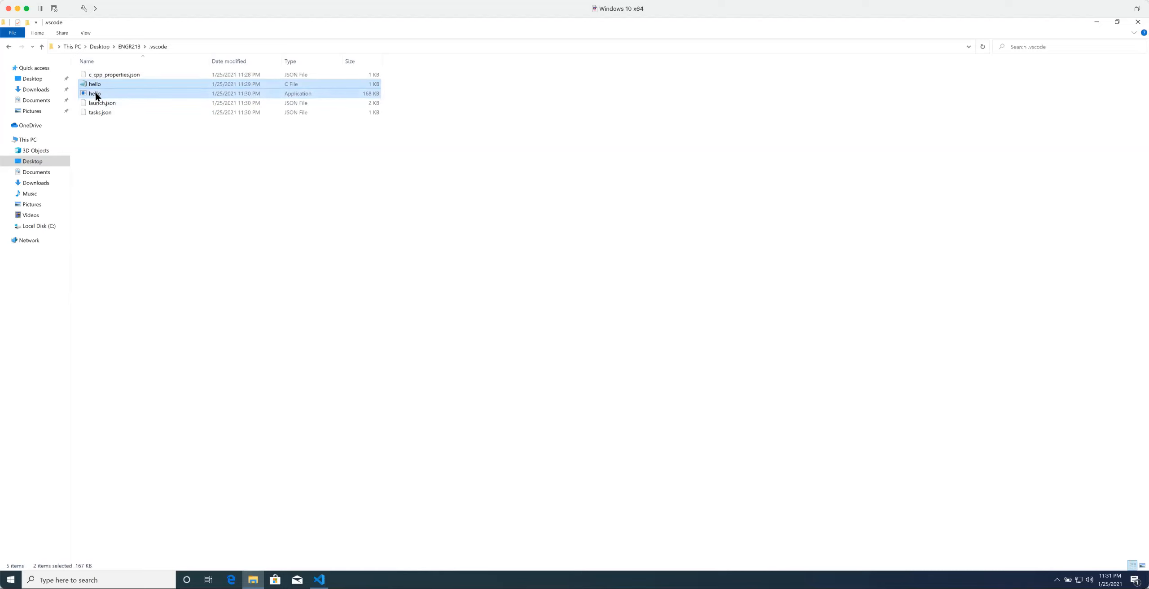
click(129, 47)
key(ctrl+v)
Step: Delete the hello C file and hello application from the .vscode folder, then close File Explorer and the deleted hello.c file's editor
double_click(107, 75)
right_click(99, 95)
click(98, 85)
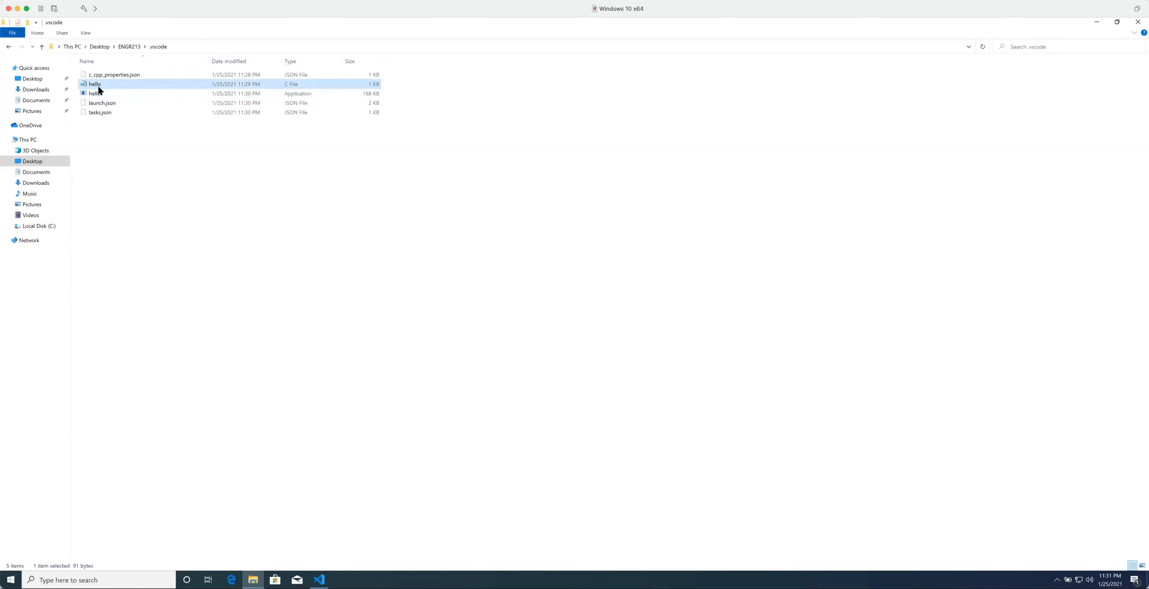
shift+click(97, 91)
right_click(97, 90)
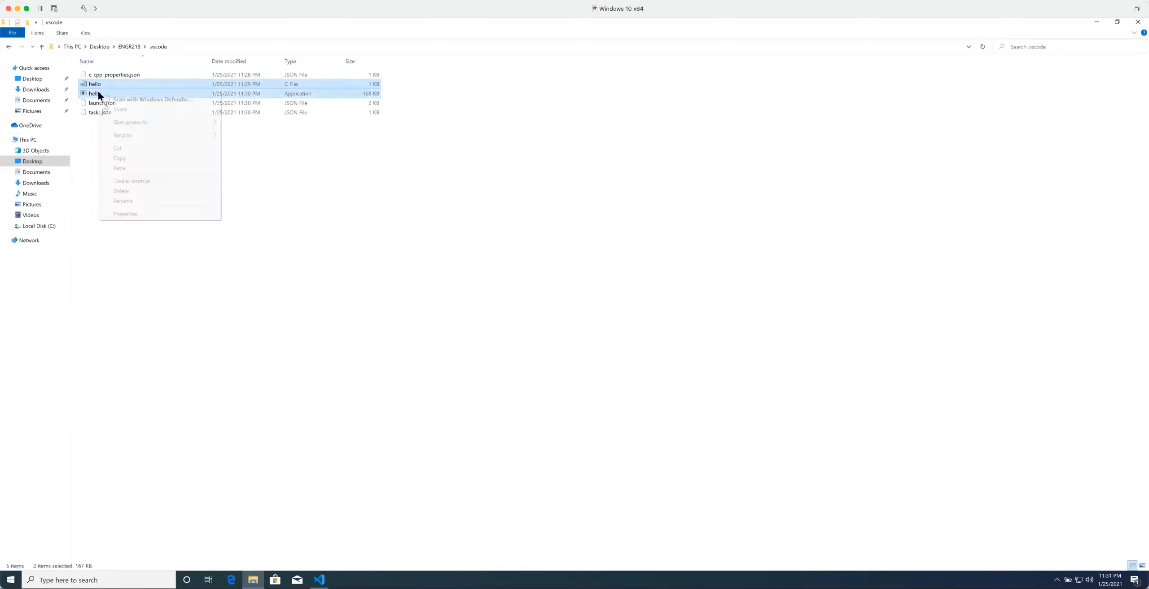
click(124, 191)
click(137, 47)
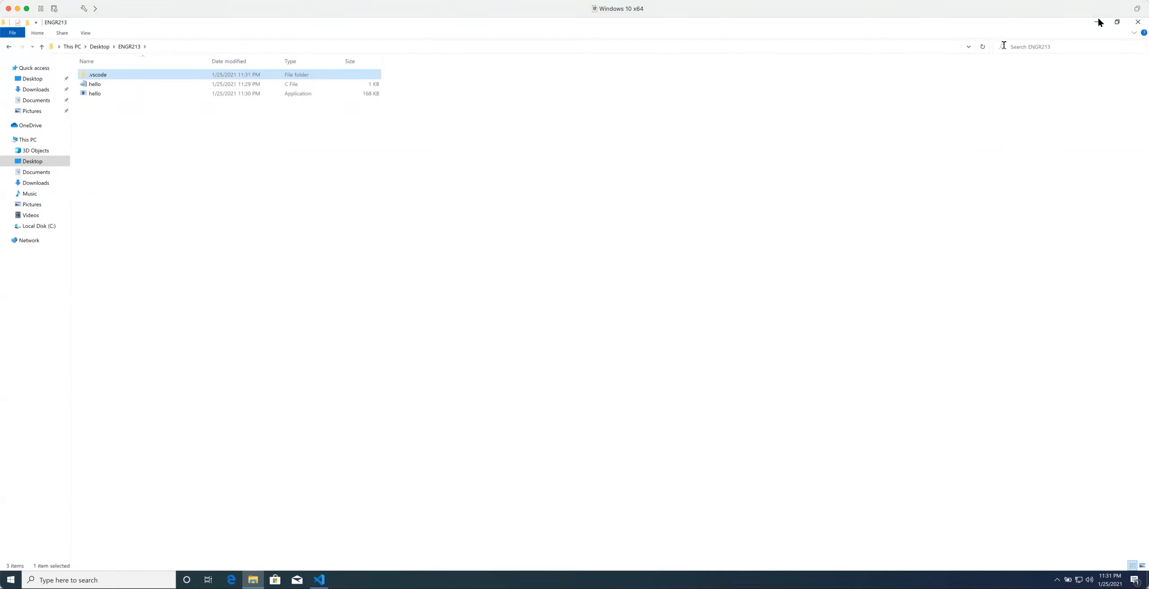
click(1139, 24)
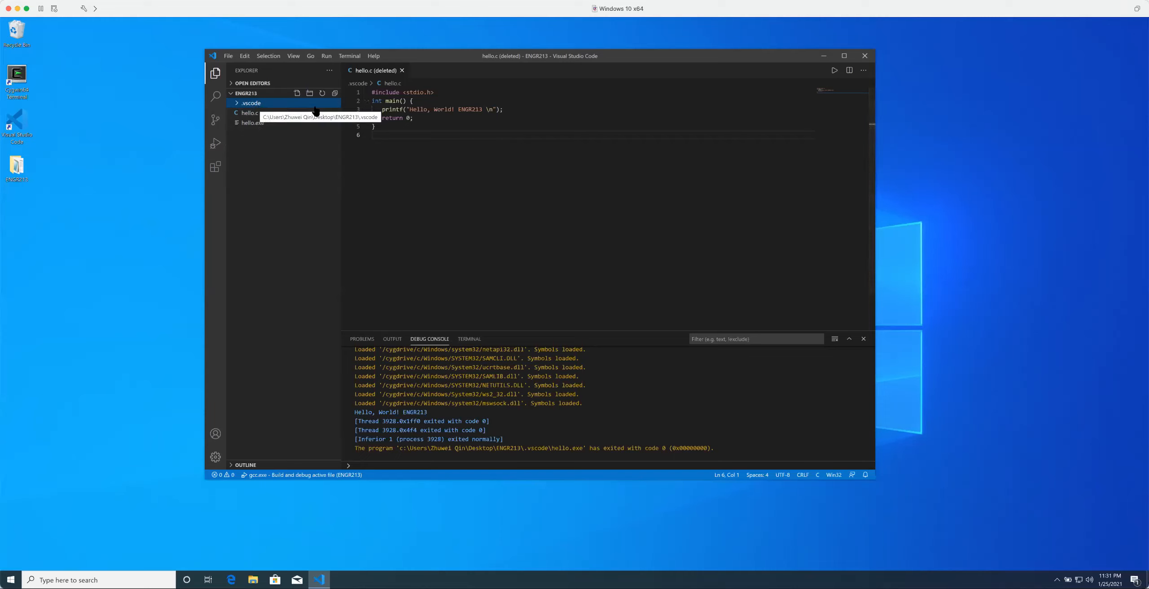
click(402, 71)
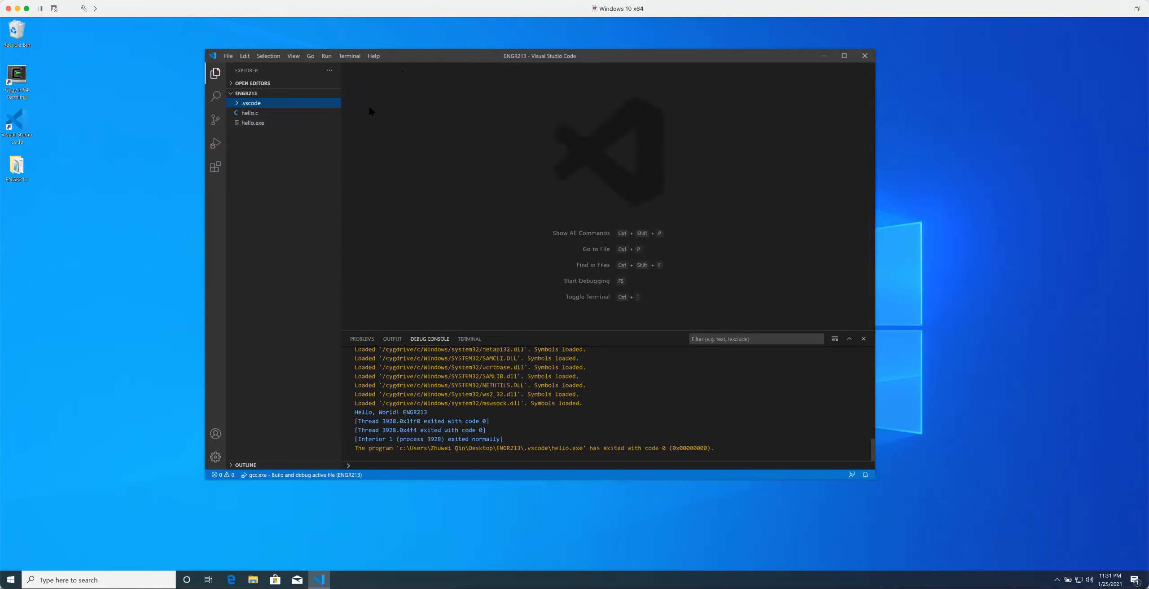
Step: Search the extensions for "code run", view the Code Runner extension's details, and close its page
click(216, 167)
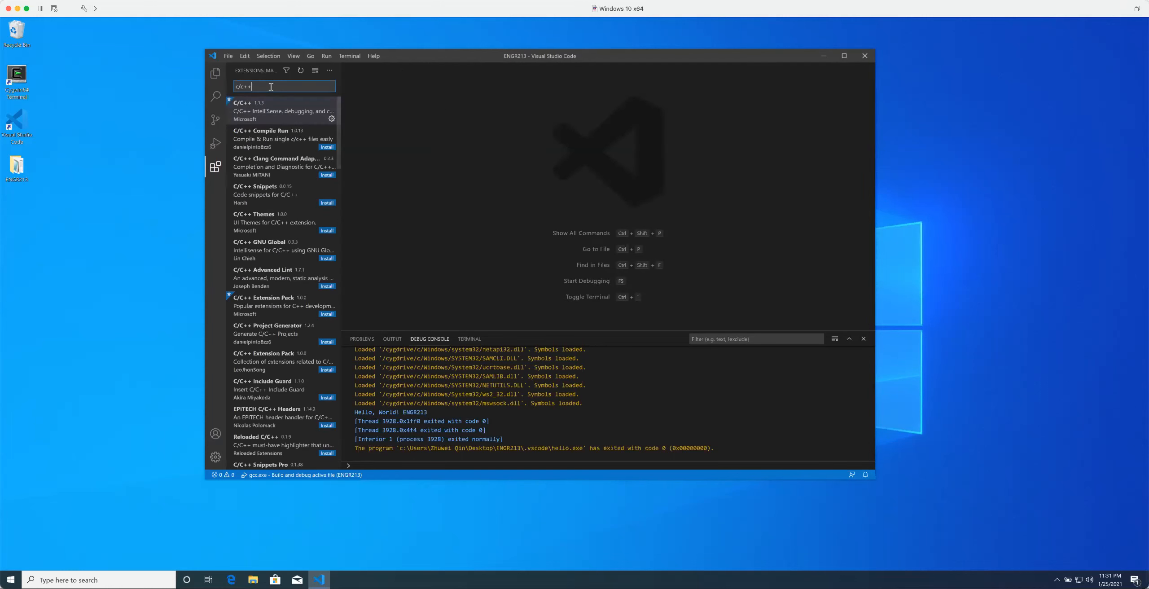
key(BackSpace)
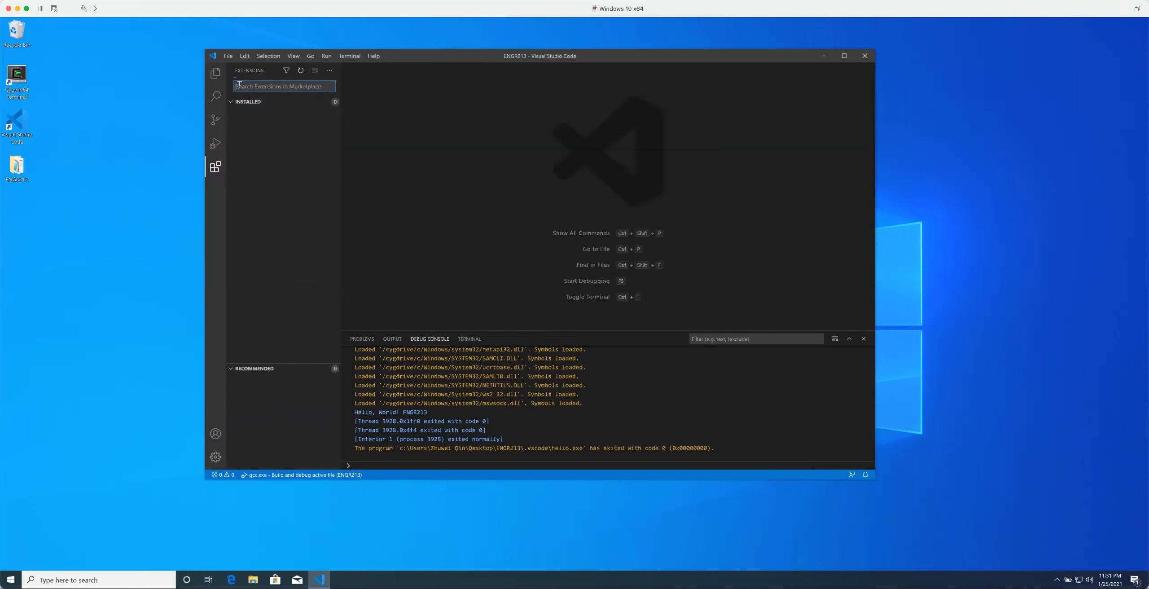
text(c/c)
text(e run)
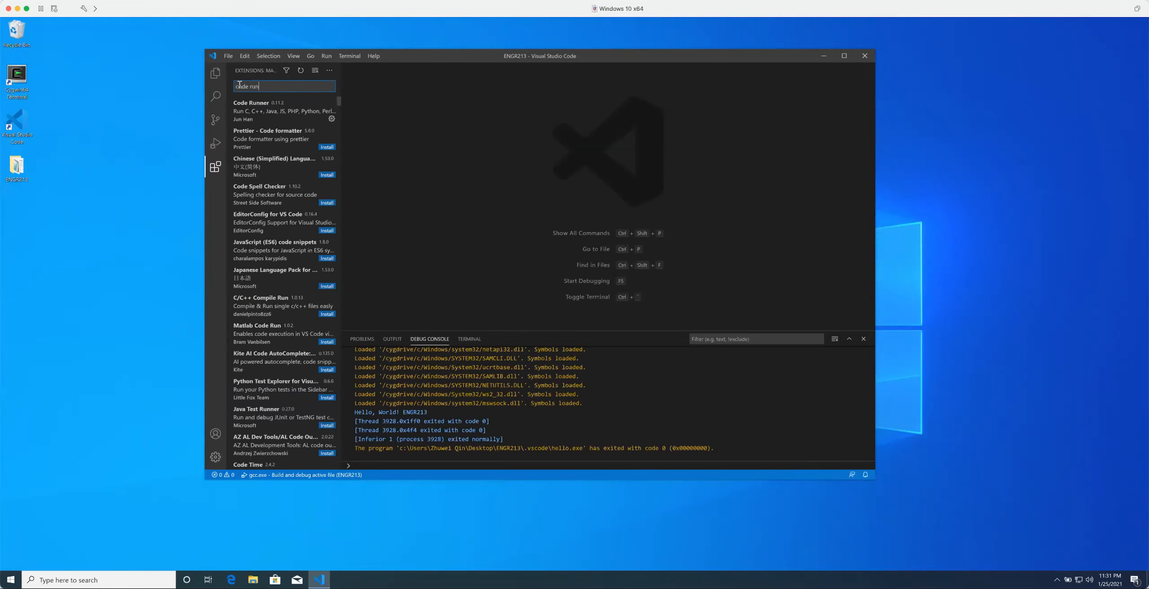
click(252, 110)
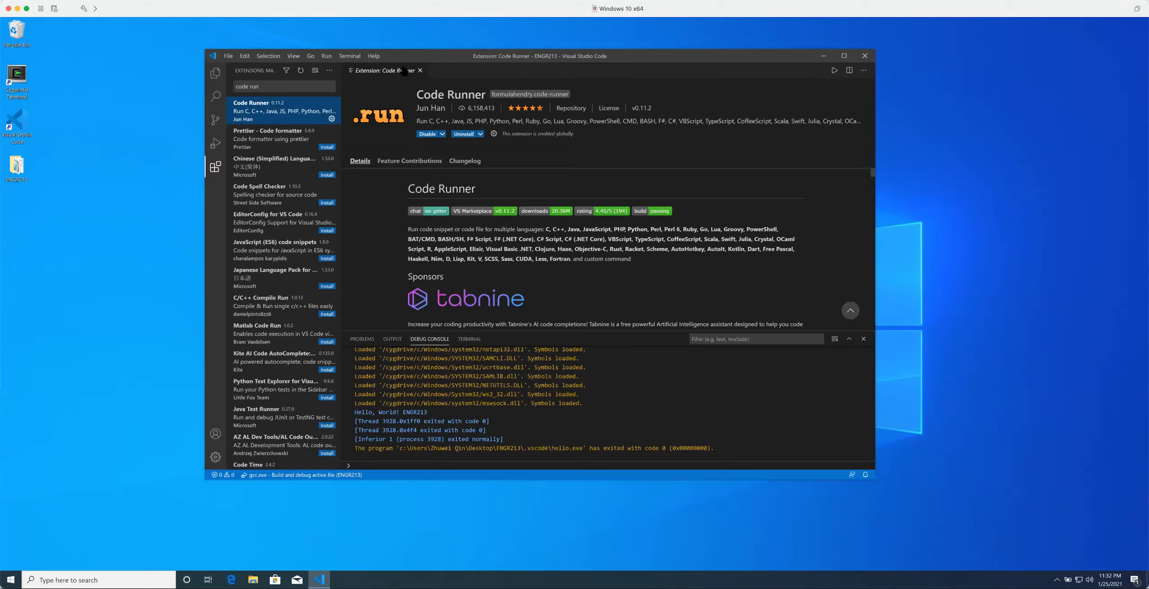
click(420, 71)
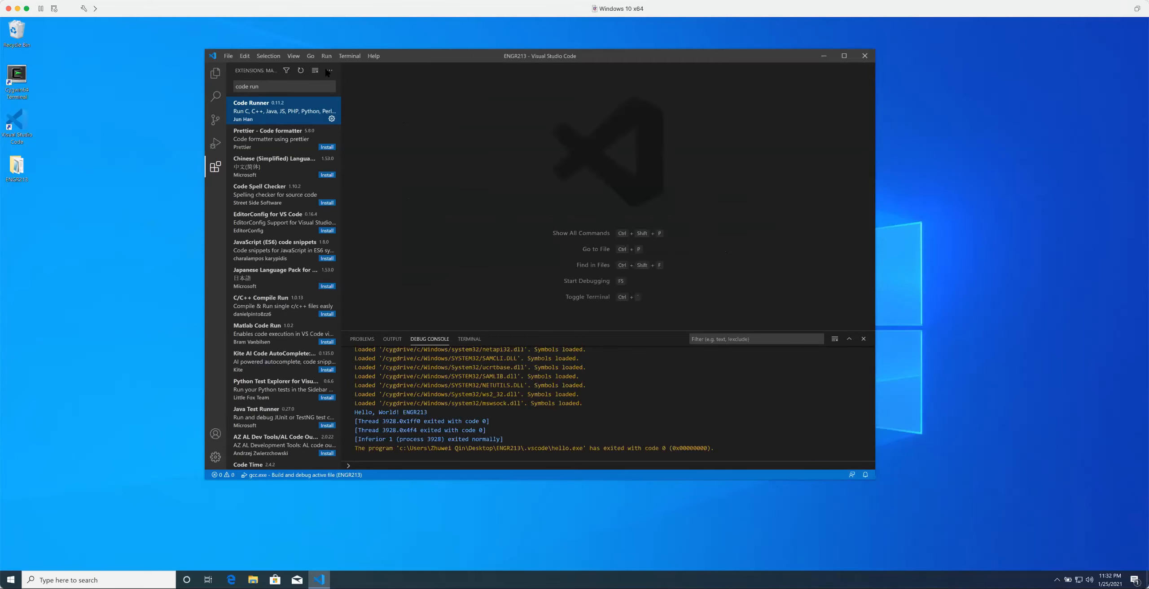
Step: Open hello.c from the ENGR213 folder, run it with Code Runner, and highlight the program's printed line in the output
click(215, 73)
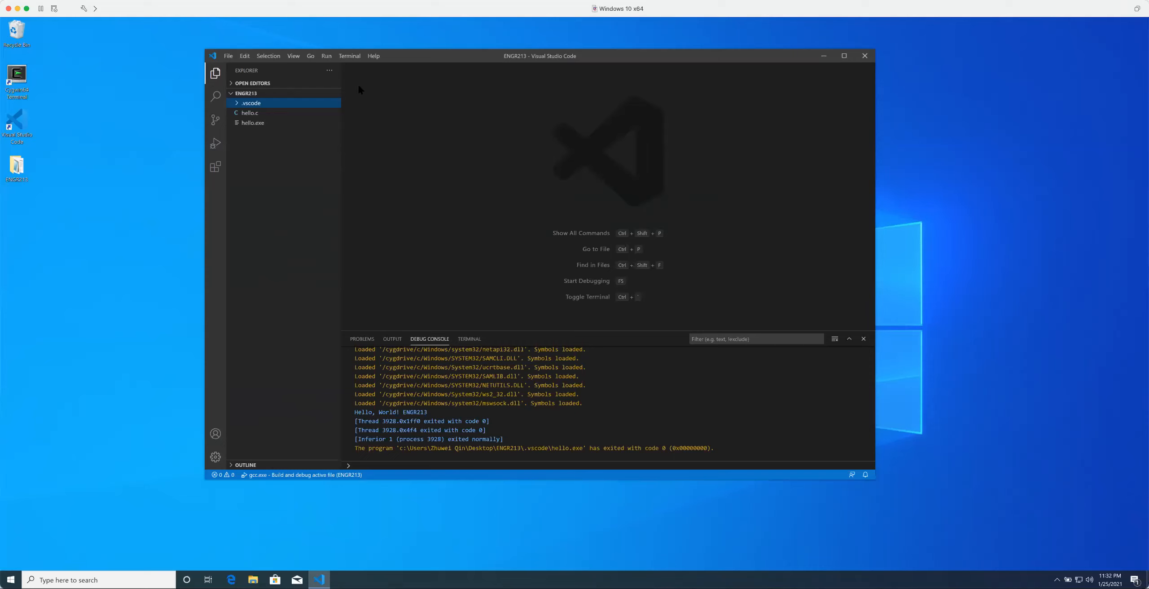
double_click(250, 112)
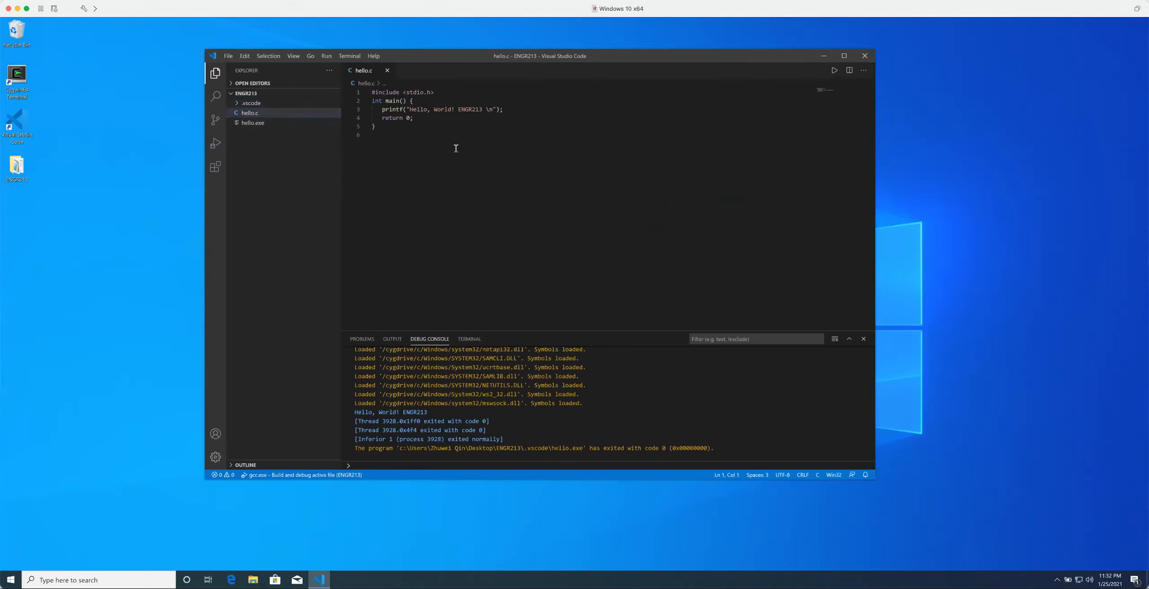
click(834, 71)
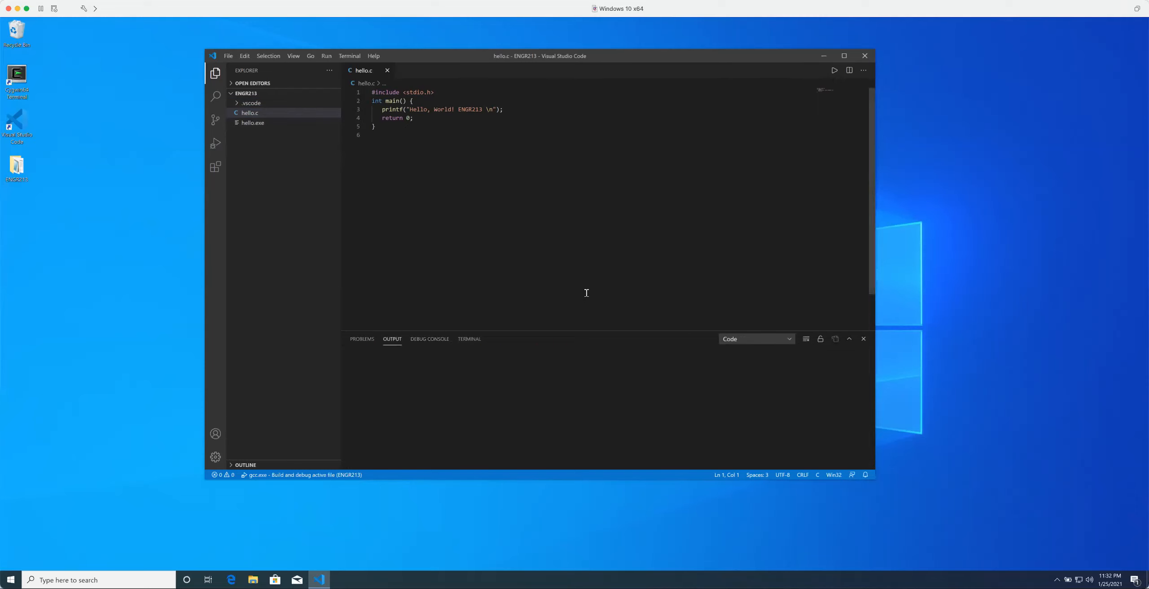
drag(428, 359, 336, 362)
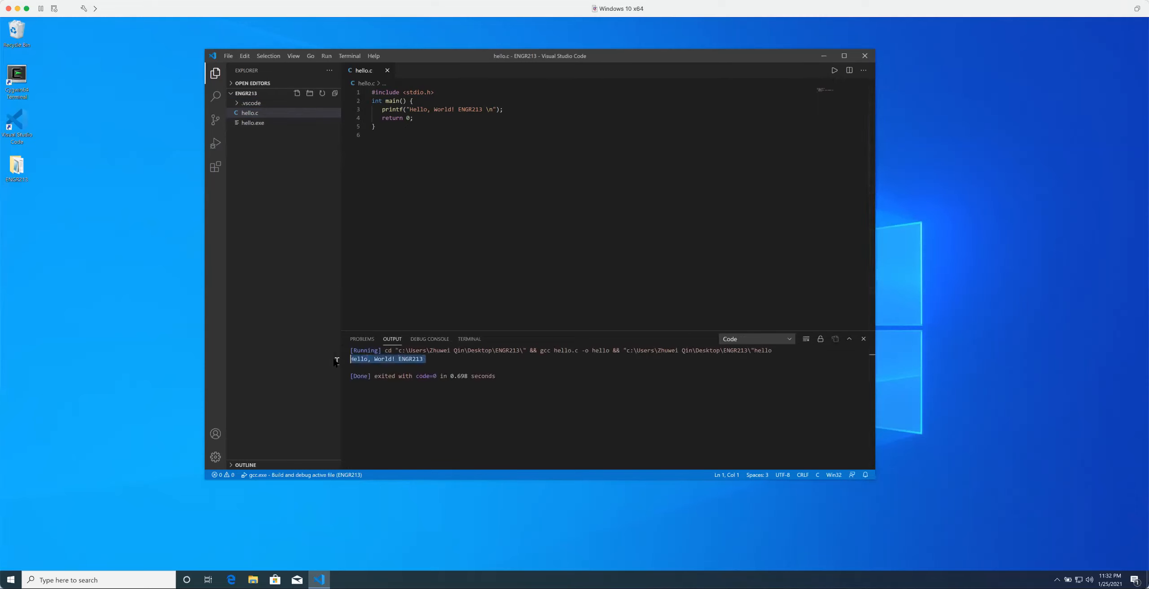
mouse_move(399, 112)
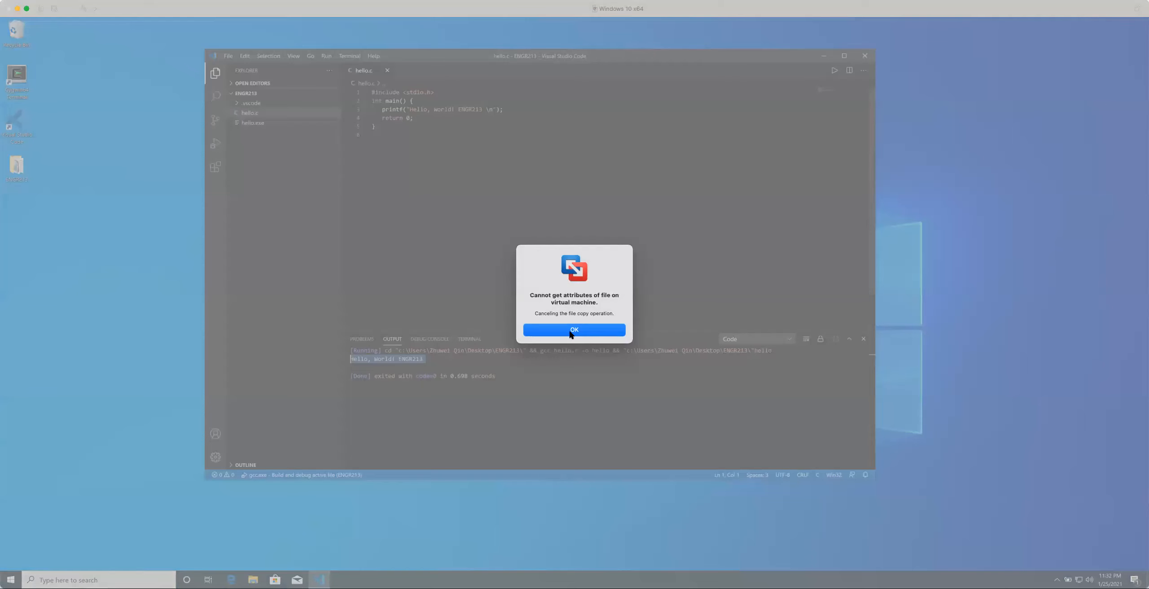
click(574, 330)
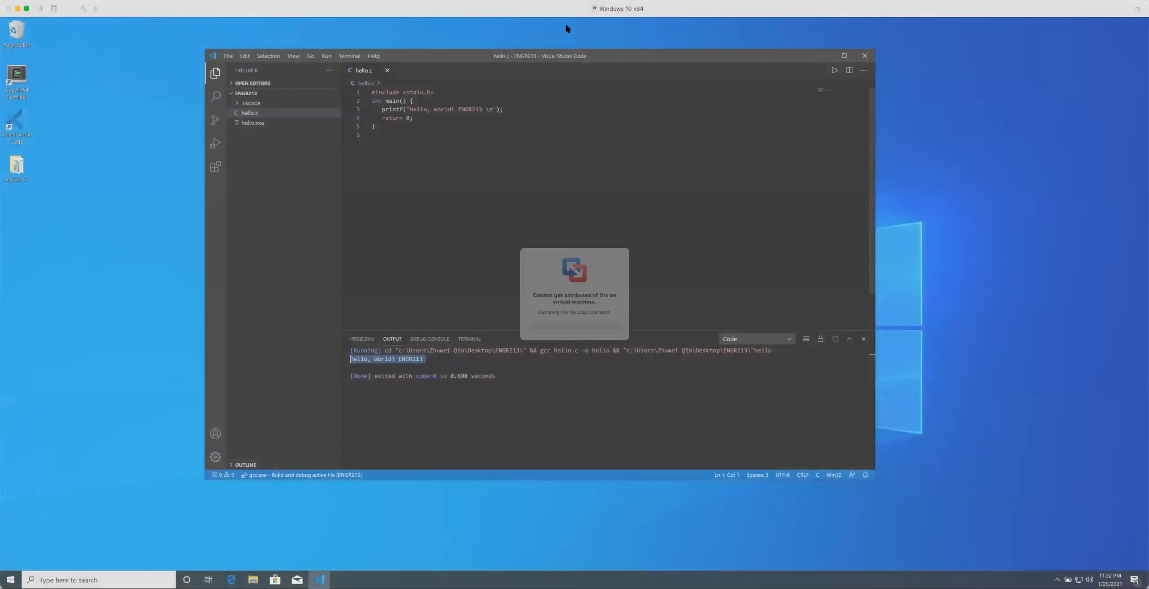